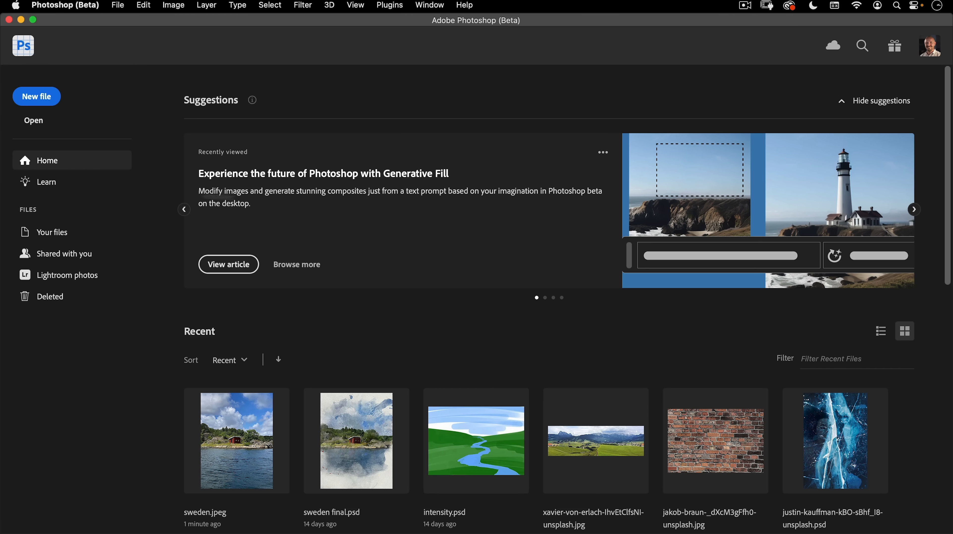
Step: Create a new document from the Default Photoshop Size photo preset, 7 x 5 in at 300 ppi
{"action": "left_click", "coordinate": [43, 98]}
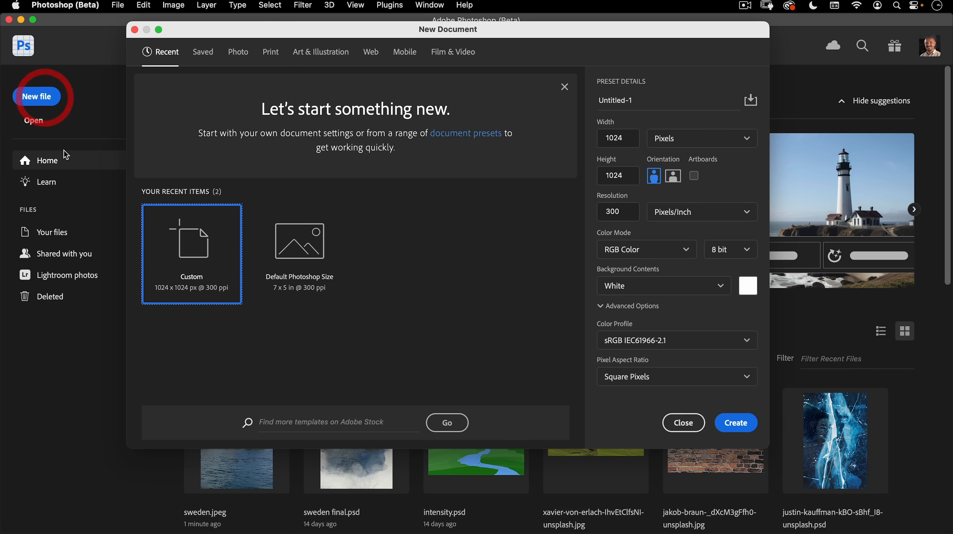
{"action": "left_click", "coordinate": [239, 56]}
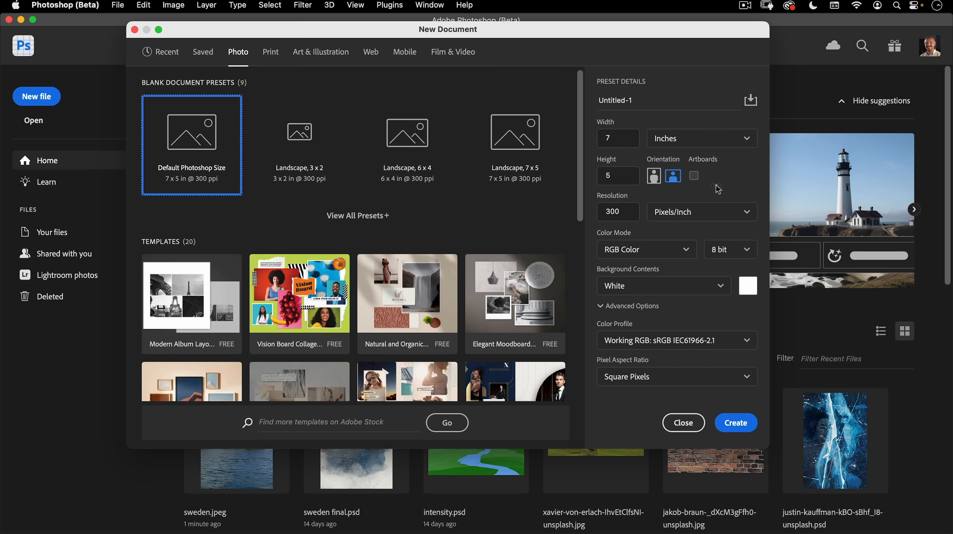
{"action": "left_click", "coordinate": [736, 424]}
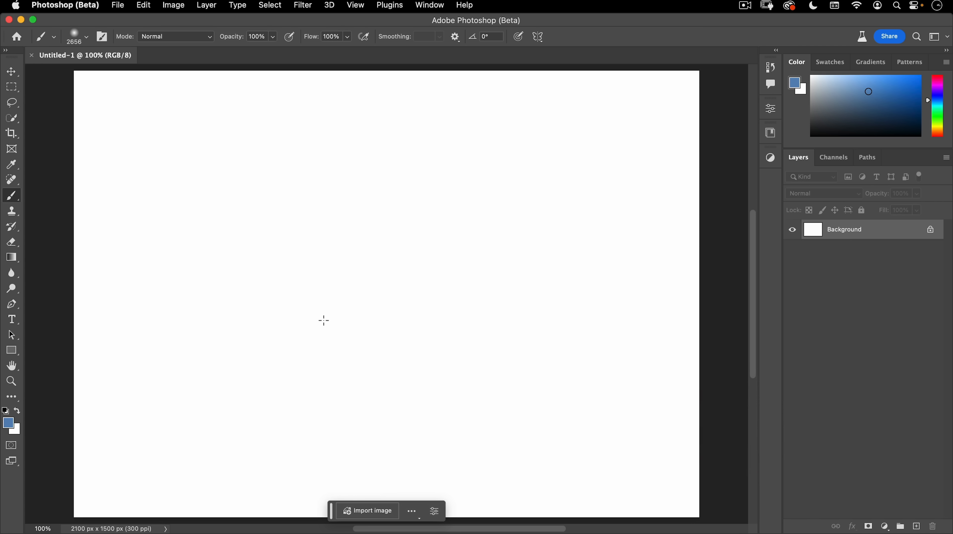
Step: For a full-canvas Generative Fill, enter "a tall glowing portal in the middle of a man-made monolith in a vast alien canyon, surrounded by majestic mountains"
{"action": "key", "text": "super+a"}
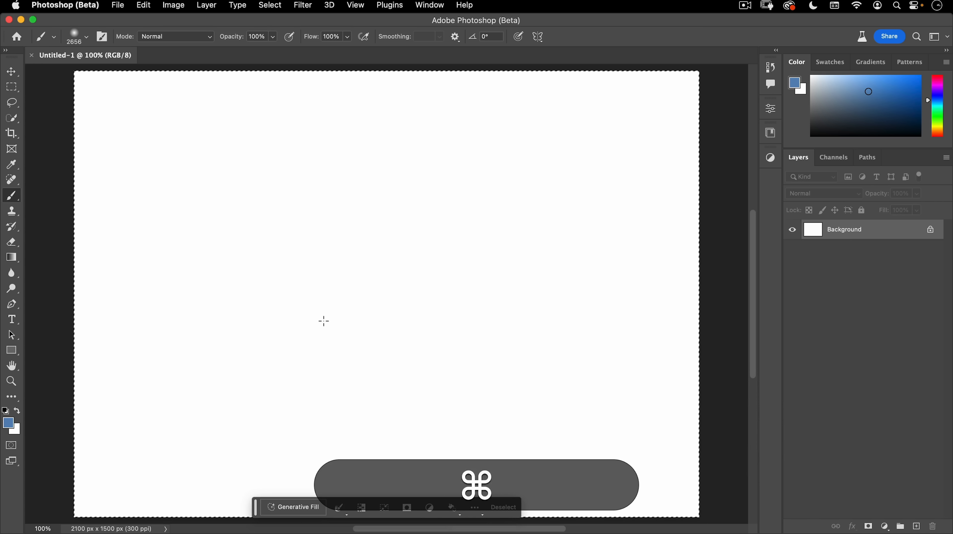
{"action": "left_click", "coordinate": [310, 515]}
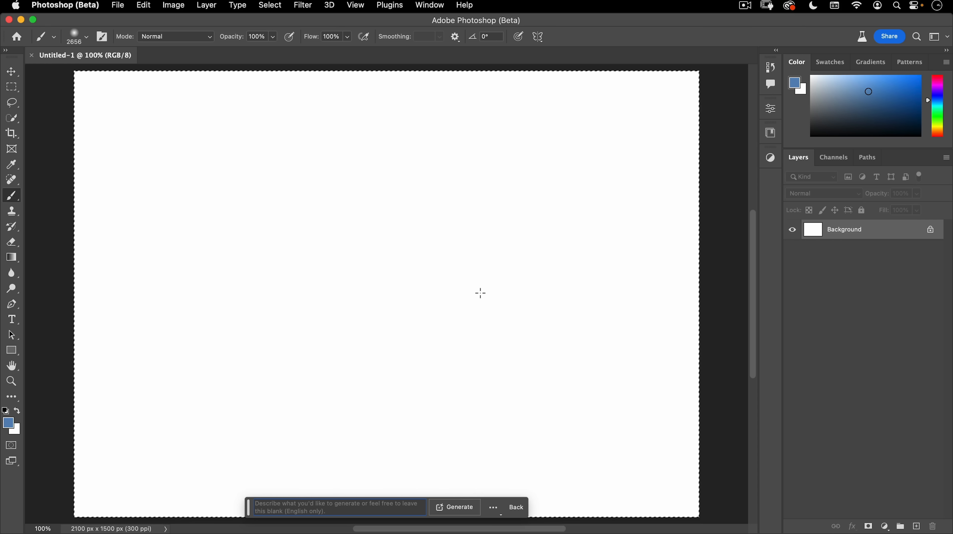
{"action": "type", "text": "a tall gl"}
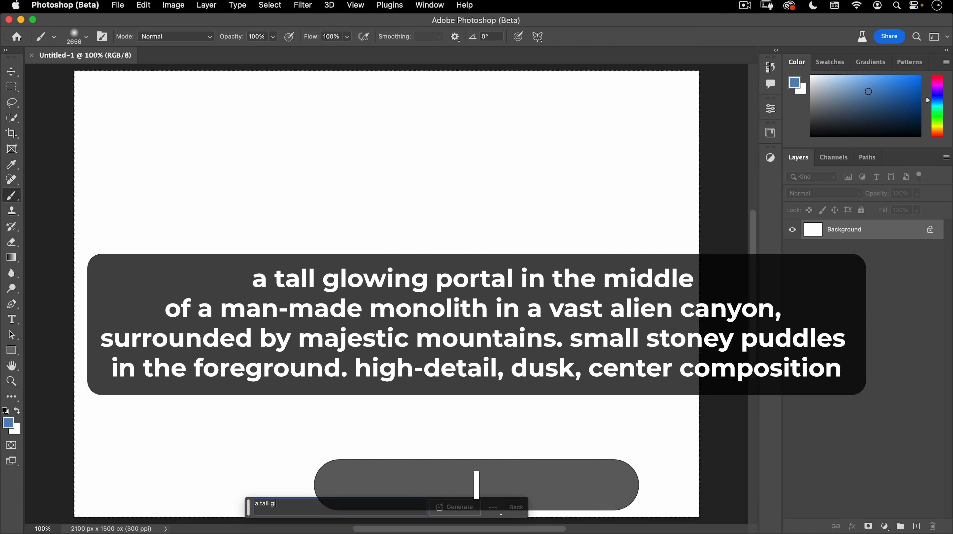
{"action": "type", "text": "owing portal i"}
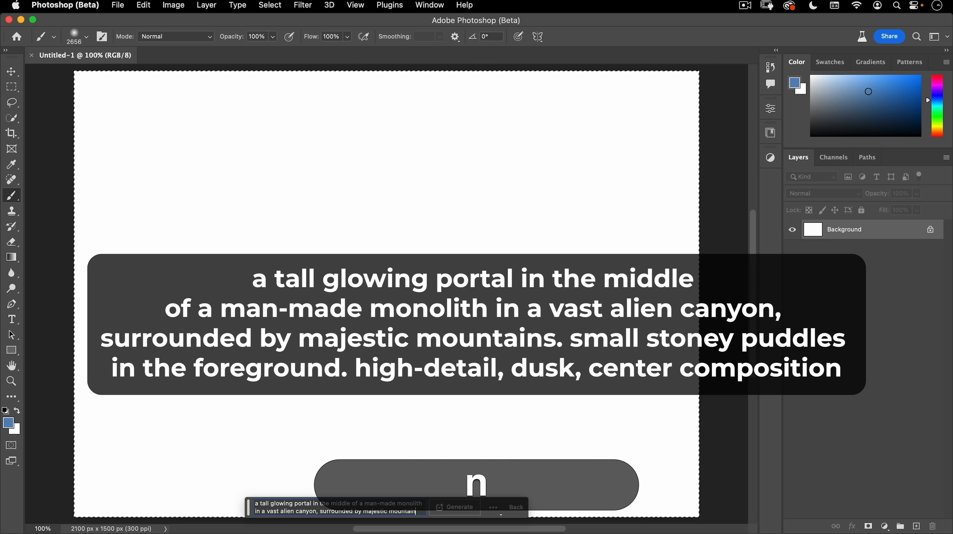
Step: Complete the prompt with ". small stoney puddles in the foreground. high-detail, dusk, center composition" and generate the image
{"action": "type", "text": ". sm"}
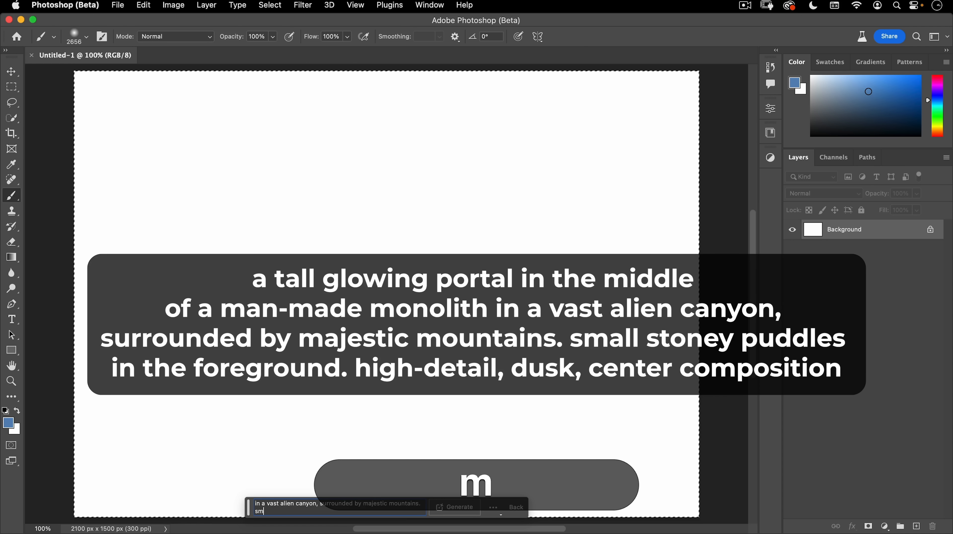
{"action": "type", "text": "all stoney puddles in the foreground. high-detail, dusk"}
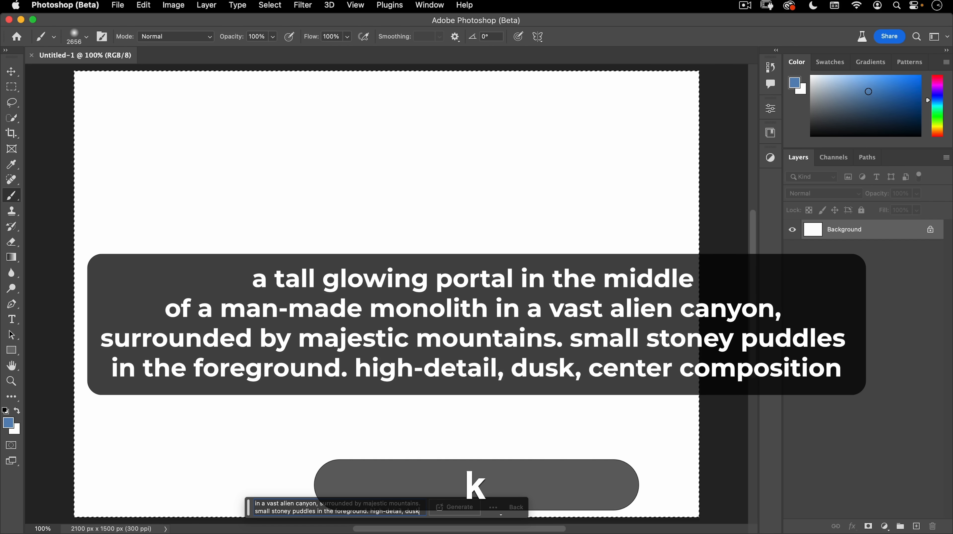
{"action": "type", "text": "cent"}
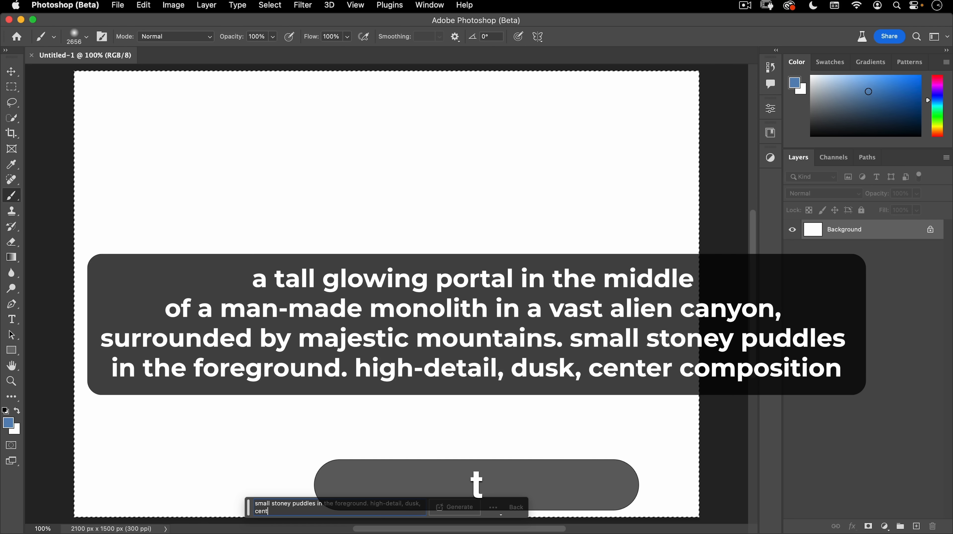
{"action": "type", "text": "er composition"}
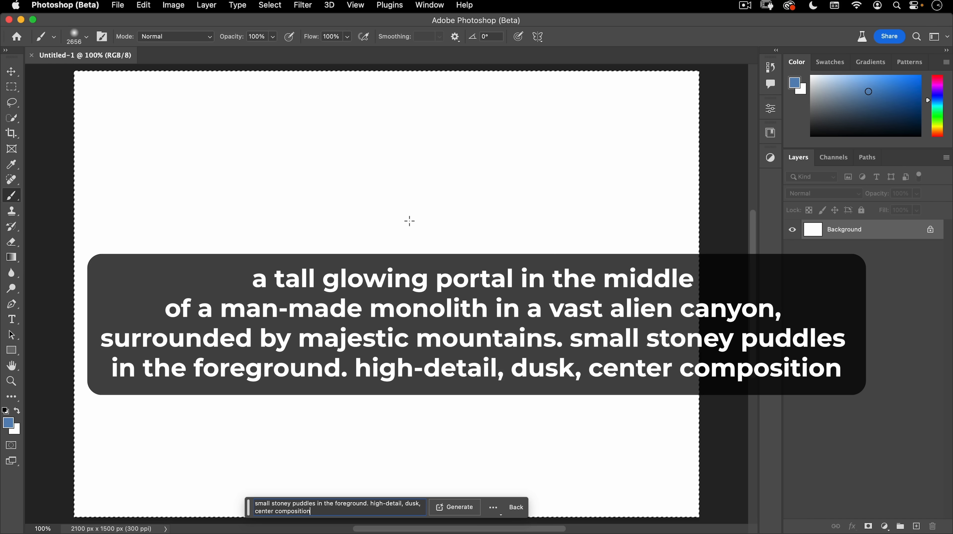
{"action": "left_click", "coordinate": [461, 506]}
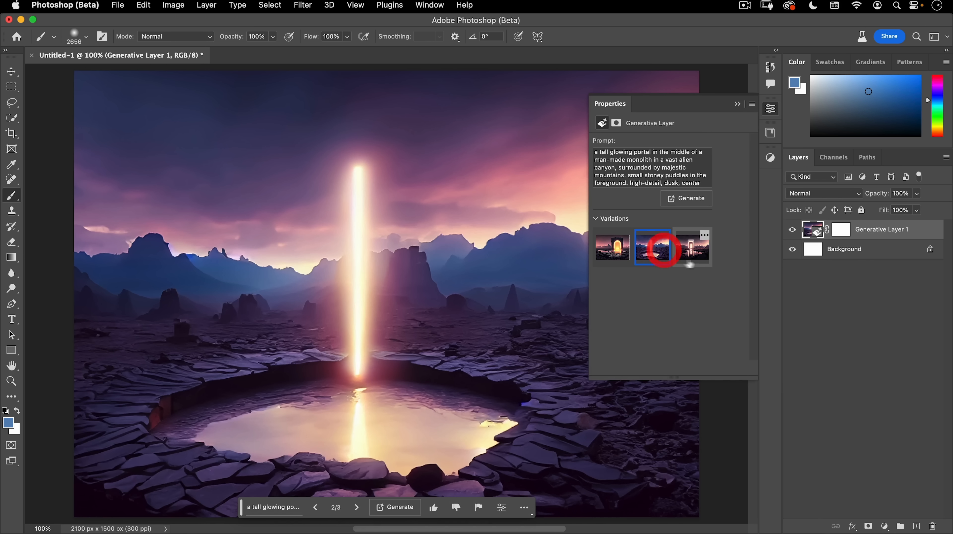
Step: Compare the generated portal variations and generate another set from the same prompt
{"action": "left_click", "coordinate": [662, 252]}
{"action": "left_click", "coordinate": [701, 254]}
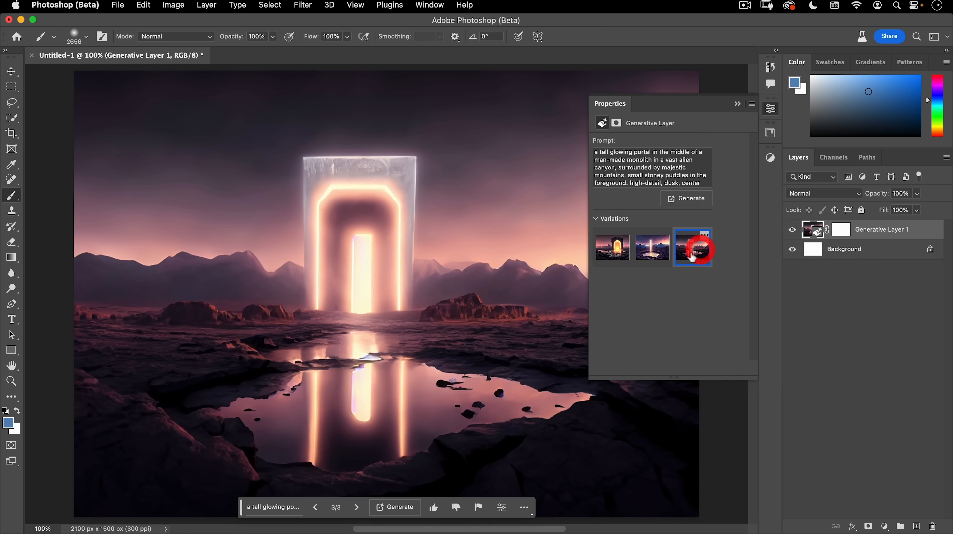
{"action": "left_click", "coordinate": [661, 261]}
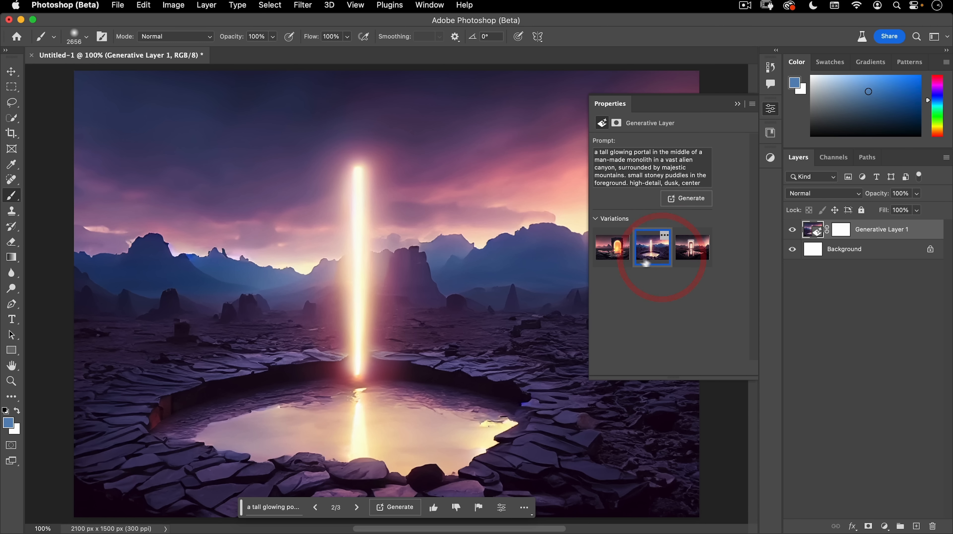
{"action": "left_click", "coordinate": [612, 249]}
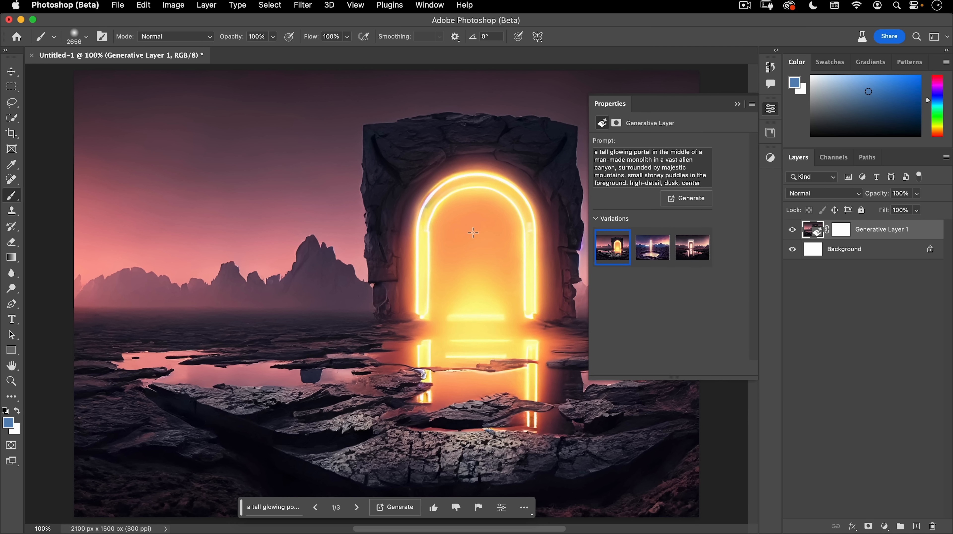
{"action": "left_click", "coordinate": [684, 200]}
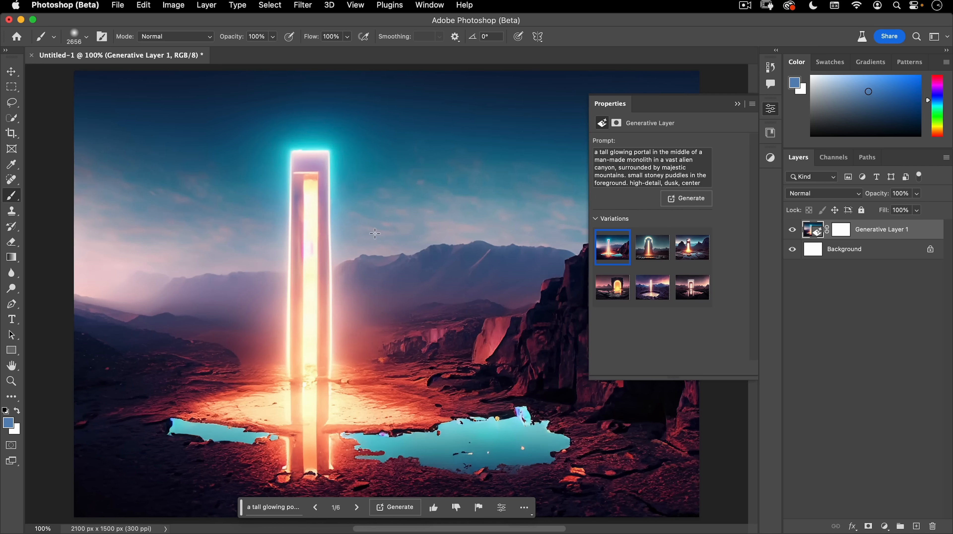
Step: Review the new variations and choose the one with the glowing arch set in a dark stone block, then close its properties
{"action": "left_click", "coordinate": [651, 251]}
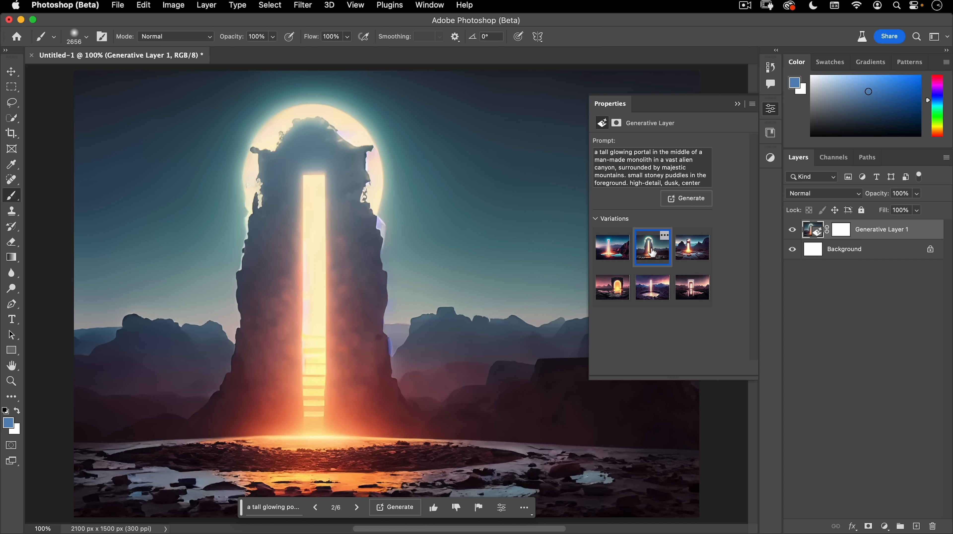
{"action": "left_click", "coordinate": [693, 256]}
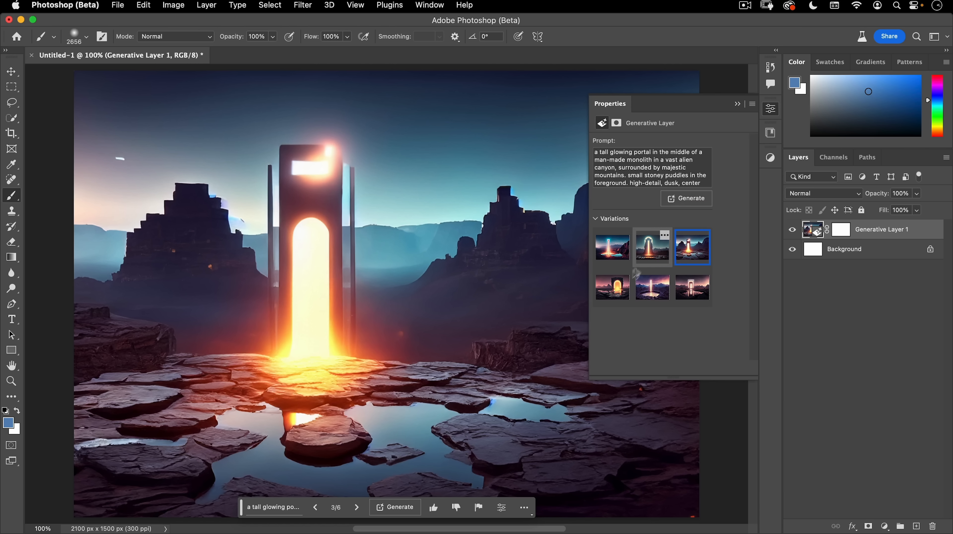
{"action": "left_click", "coordinate": [608, 294]}
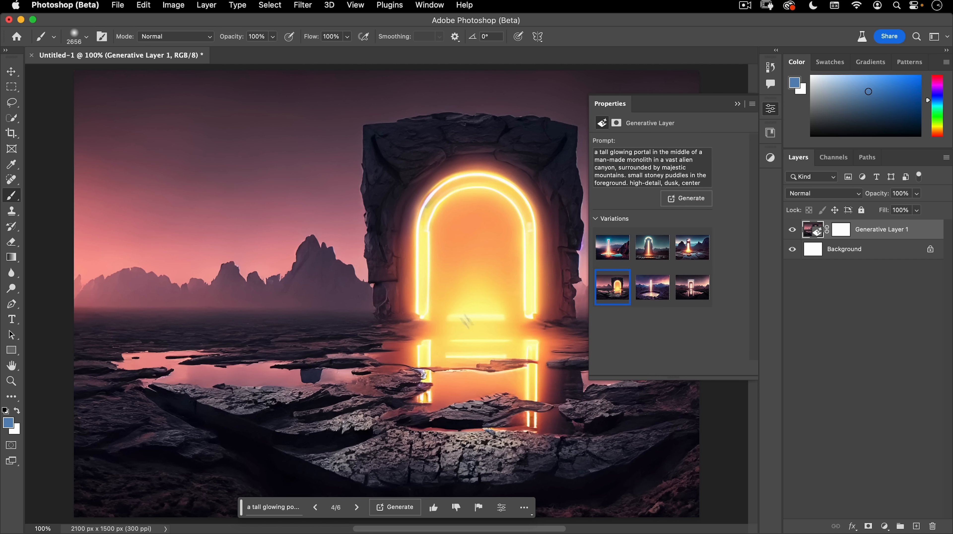
{"action": "left_click", "coordinate": [771, 109]}
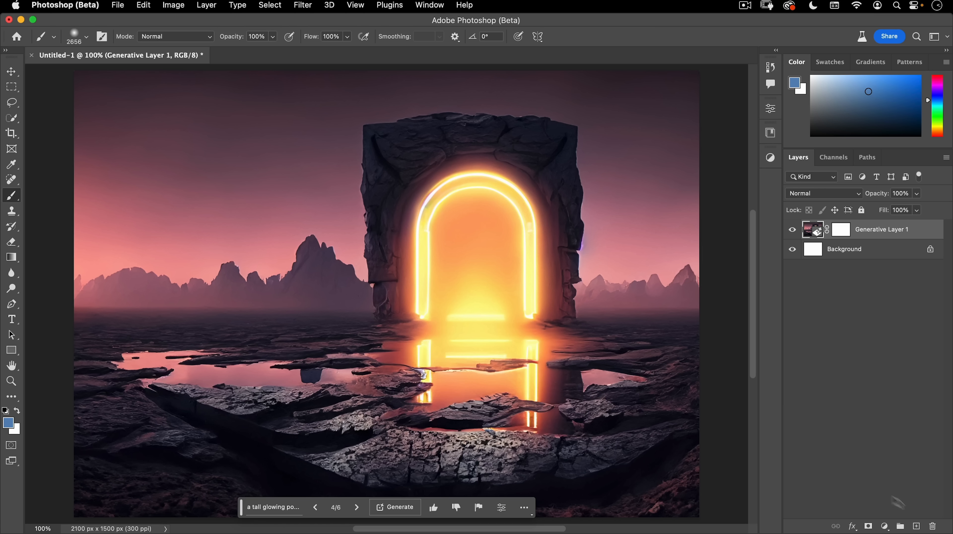
Step: Add a new layer above the generative layer and name it "model"
{"action": "left_click", "coordinate": [915, 526]}
{"action": "double_click", "coordinate": [836, 234]}
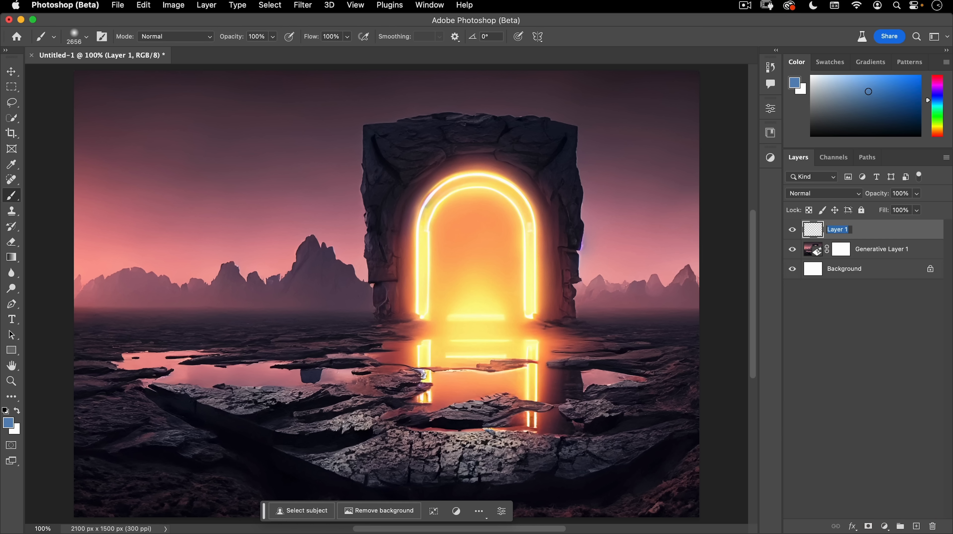
{"action": "type", "text": "model"}
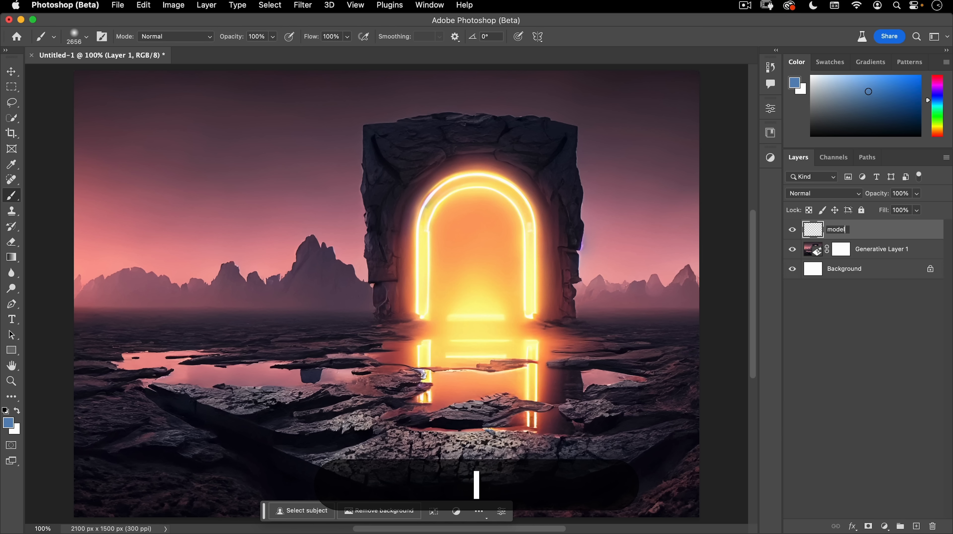
{"action": "key", "text": "Return"}
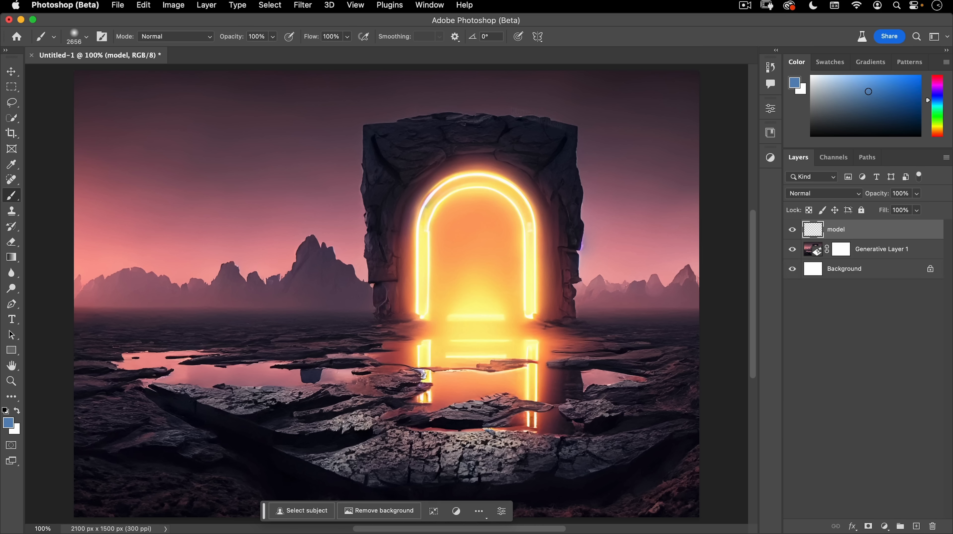
Step: Import the brush file "nucly sample brushes.abr" from the assets folder for the Brush tool
{"action": "left_click", "coordinate": [11, 195]}
{"action": "right_click", "coordinate": [372, 171]}
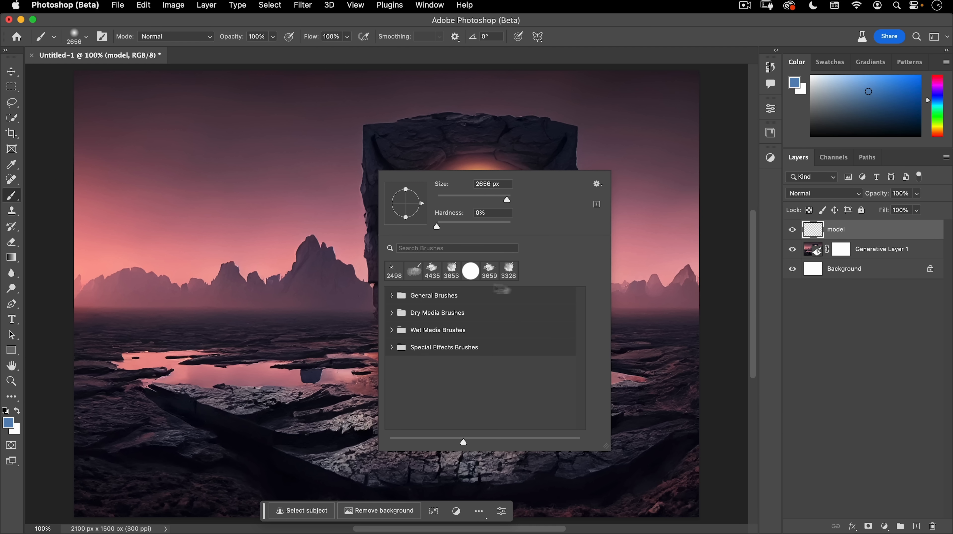
{"action": "left_click", "coordinate": [597, 184]}
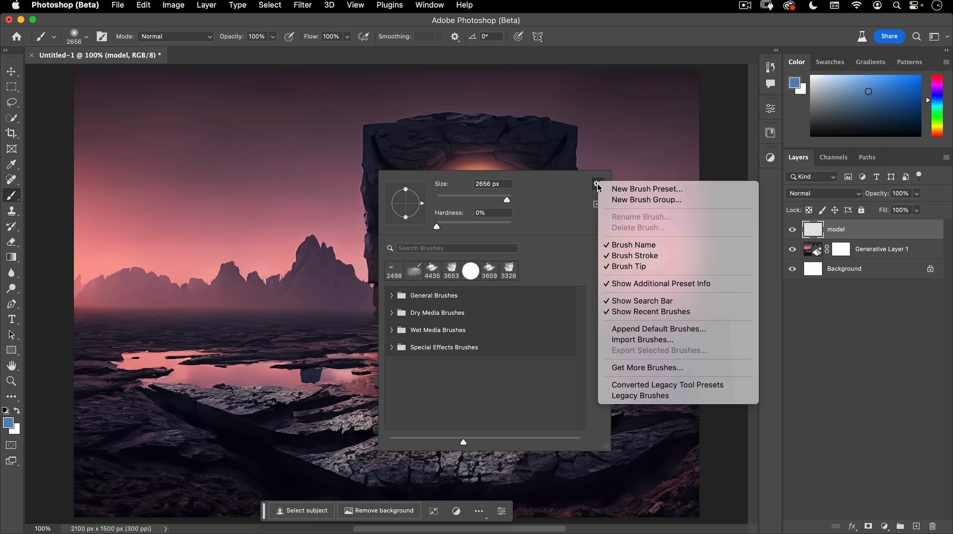
{"action": "left_click", "coordinate": [642, 339]}
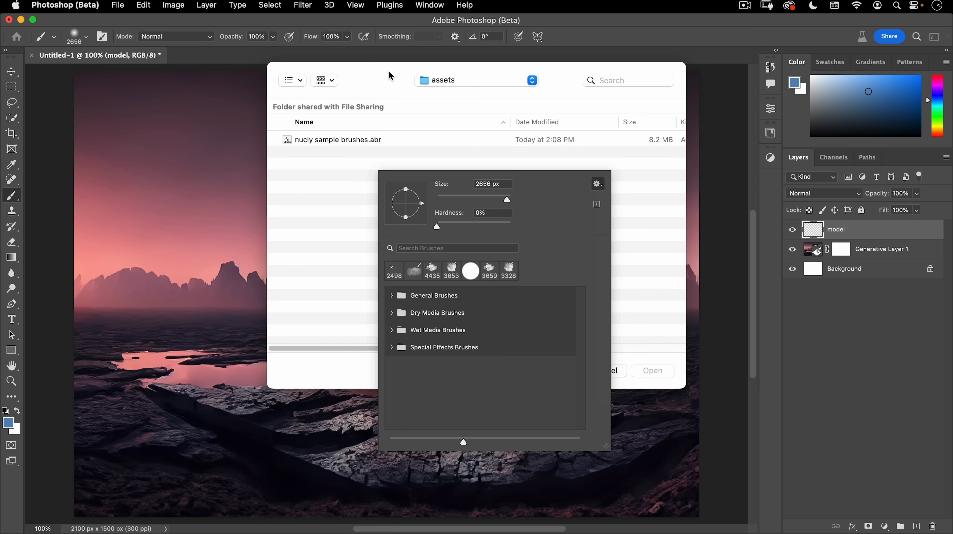
{"action": "mouse_move", "coordinate": [391, 76]}
{"action": "left_mouse_down"}
{"action": "mouse_move", "coordinate": [274, 82]}
{"action": "mouse_move", "coordinate": [237, 97]}
{"action": "mouse_move", "coordinate": [276, 79]}
{"action": "mouse_move", "coordinate": [309, 81]}
{"action": "mouse_move", "coordinate": [295, 85]}
{"action": "left_mouse_up"}
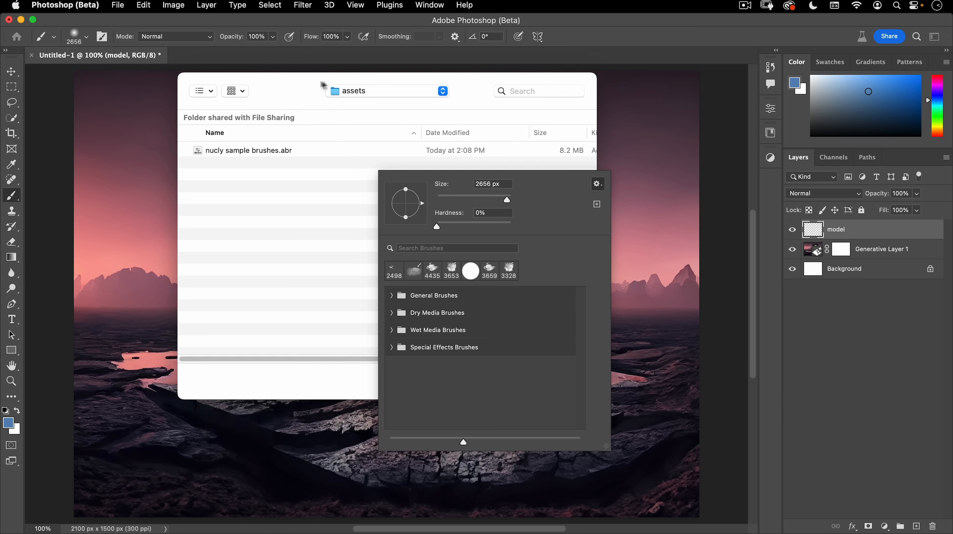
{"action": "left_click_drag", "start_coordinate": [308, 85], "coordinate": [138, 42]}
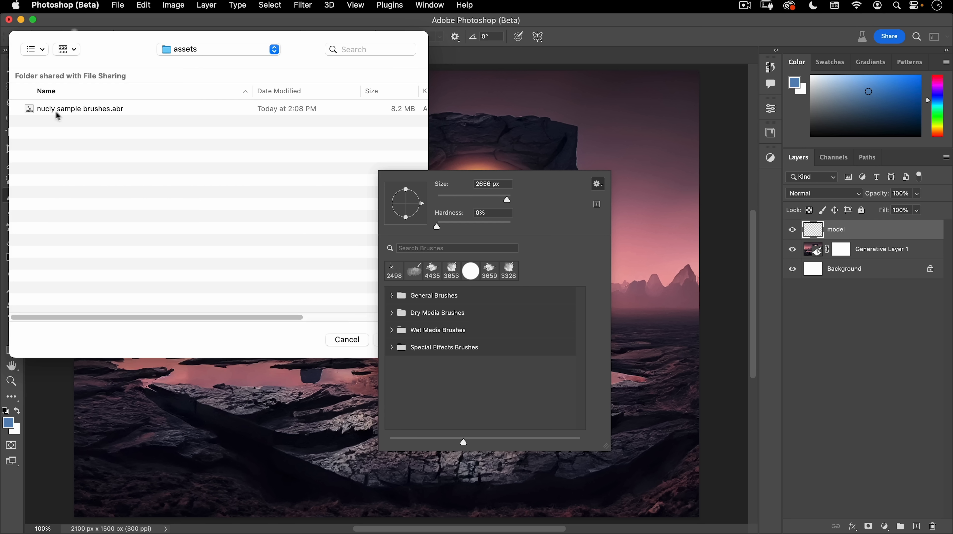
{"action": "left_click", "coordinate": [62, 111]}
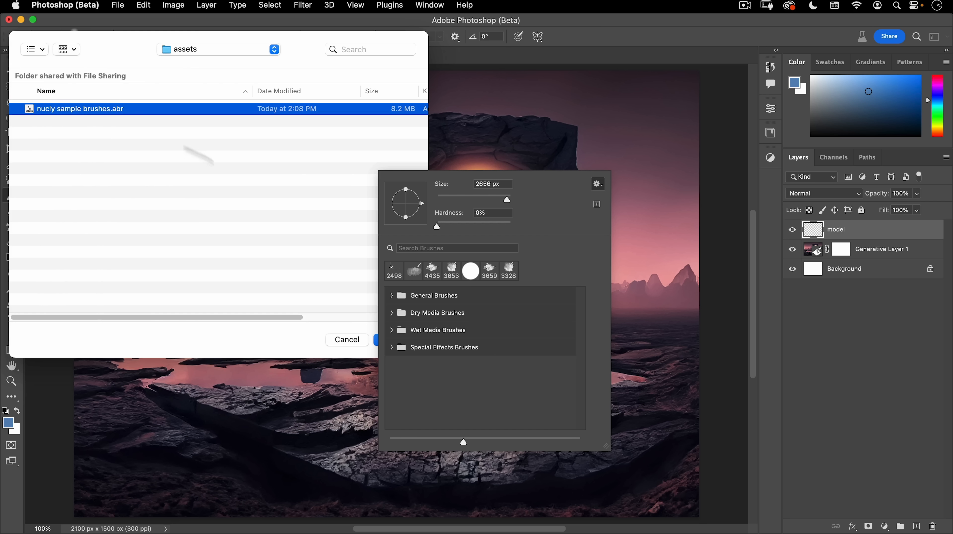
{"action": "left_click_drag", "start_coordinate": [427, 36], "coordinate": [363, 28]}
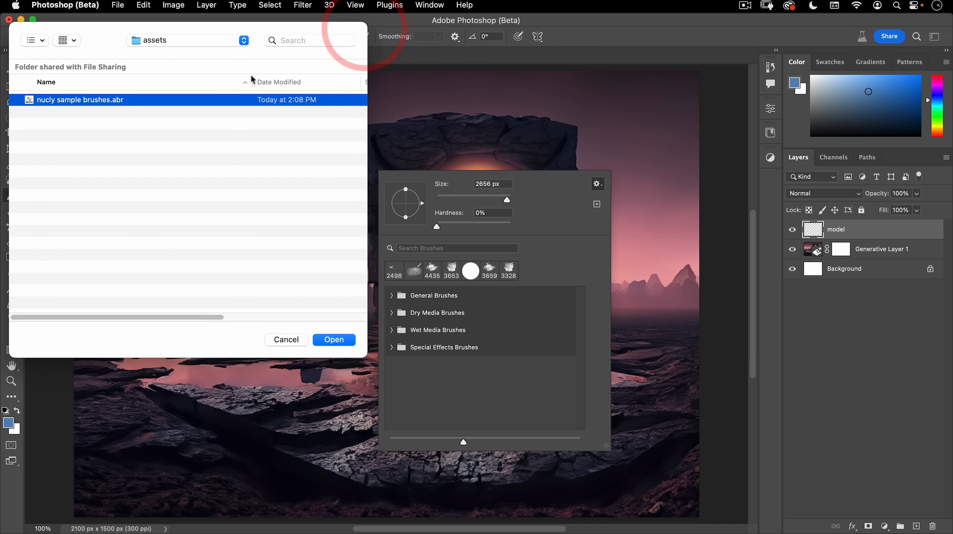
{"action": "left_click", "coordinate": [343, 340]}
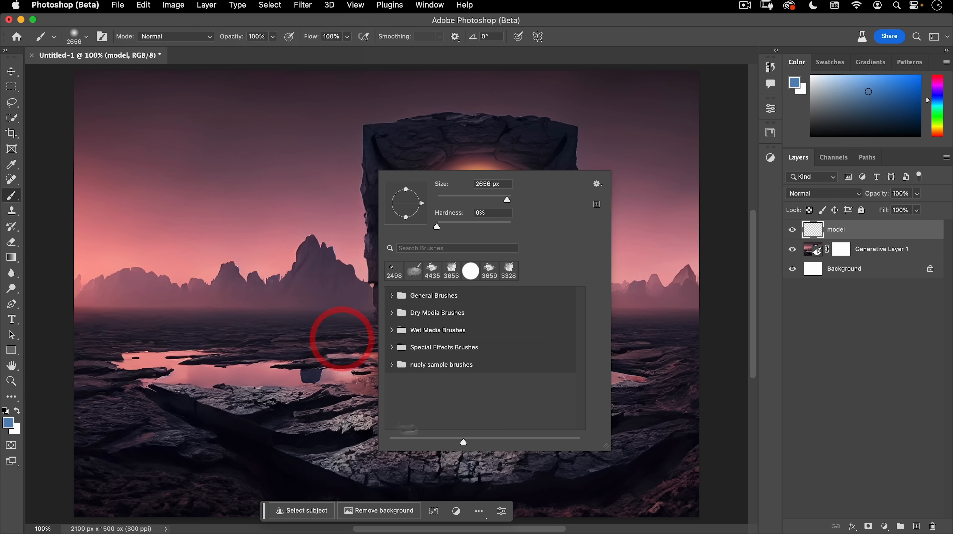
Step: Choose the Solitary People 18 brush from the nucly sample brushes group
{"action": "left_click", "coordinate": [392, 366]}
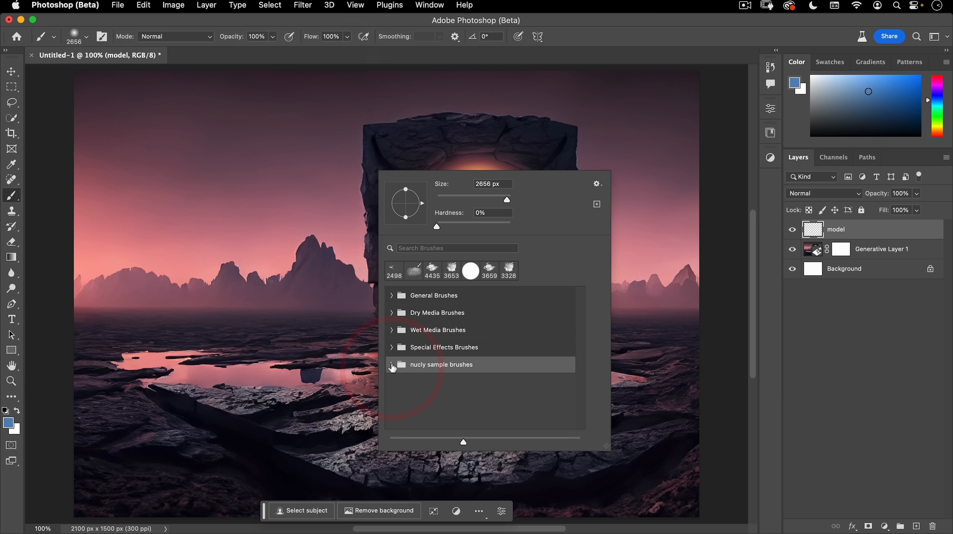
{"action": "left_click", "coordinate": [391, 365]}
{"action": "scroll", "coordinate": [461, 374], "scroll_direction": "down", "scroll_amount": 3}
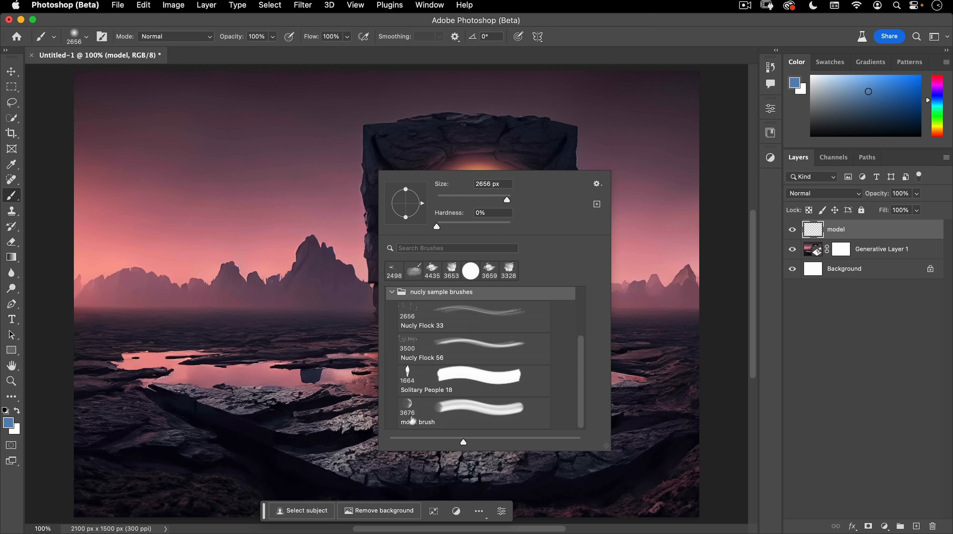
{"action": "left_click", "coordinate": [409, 379]}
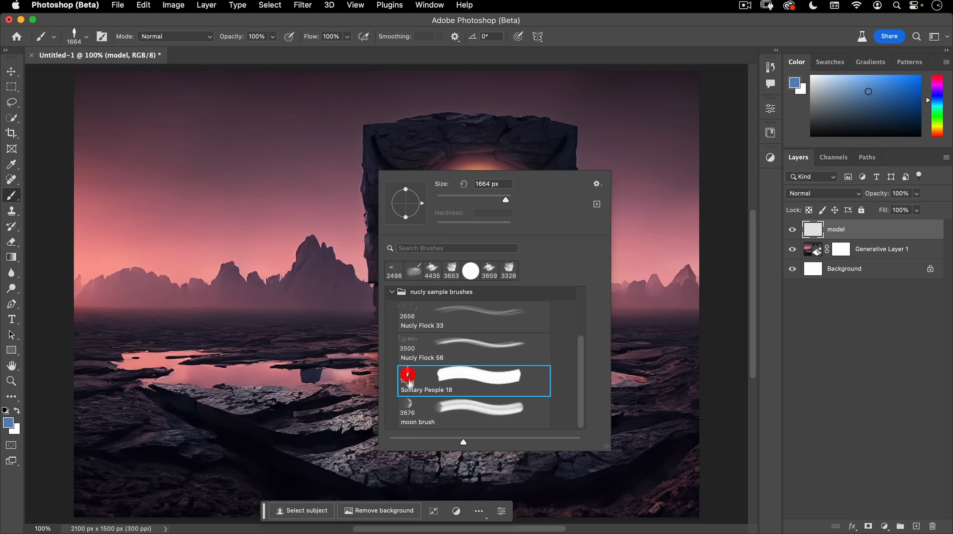
Step: Shrink the Solitary People 18 brush to 227 px so the figure outline fits inside the portal
{"action": "left_click_drag", "start_coordinate": [295, 279], "coordinate": [290, 279]}
{"action": "left_click_drag", "start_coordinate": [215, 272], "coordinate": [93, 271]}
{"action": "left_click_drag", "start_coordinate": [545, 309], "coordinate": [378, 310]}
{"action": "left_click_drag", "start_coordinate": [487, 303], "coordinate": [418, 305]}
{"action": "mouse_move", "coordinate": [482, 321]}
{"action": "left_mouse_down"}
{"action": "mouse_move", "coordinate": [458, 319]}
{"action": "mouse_move", "coordinate": [491, 335]}
{"action": "mouse_move", "coordinate": [471, 331]}
{"action": "mouse_move", "coordinate": [482, 332]}
{"action": "left_mouse_up"}
{"action": "key", "text": "ctrl+alt+space"}
{"action": "mouse_move", "coordinate": [473, 391]}
{"action": "left_mouse_down"}
{"action": "mouse_move", "coordinate": [525, 375]}
{"action": "mouse_move", "coordinate": [557, 336]}
{"action": "mouse_move", "coordinate": [581, 347]}
{"action": "left_mouse_up"}
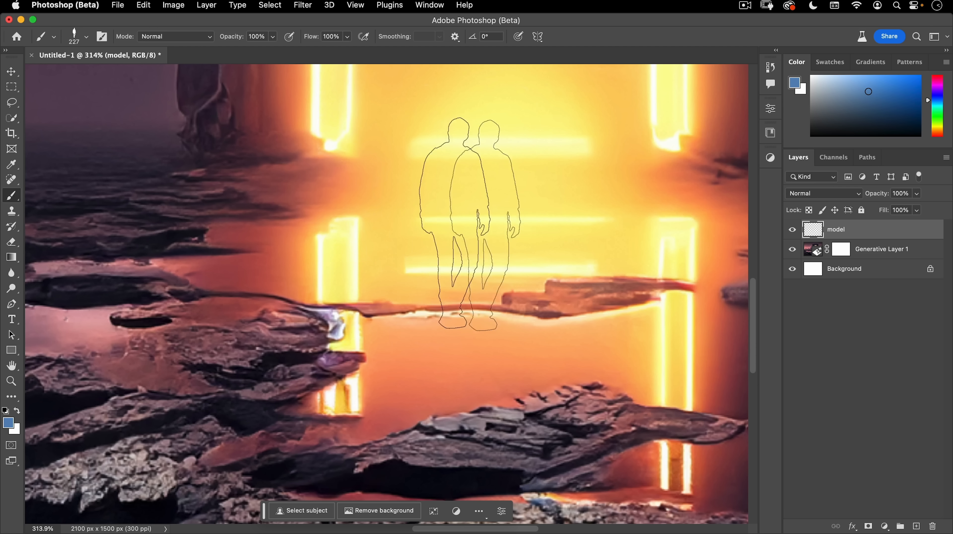
Step: Sample the dark maroon (#36131e) from the shadowed rock edge beneath the portal as the foreground color, using a point sample
{"action": "key", "text": "space"}
{"action": "left_click_drag", "start_coordinate": [377, 334], "coordinate": [457, 289]}
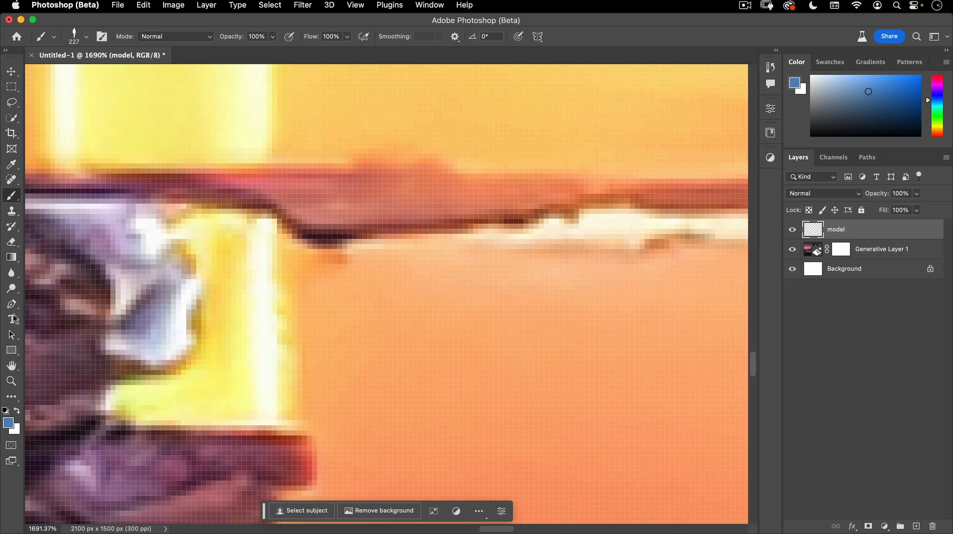
{"action": "key", "text": "i"}
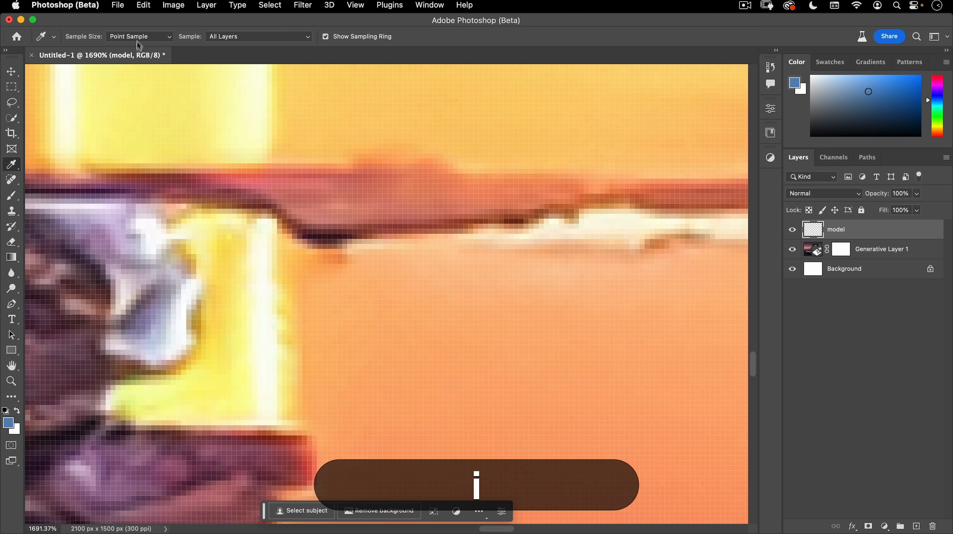
{"action": "left_click", "coordinate": [127, 38]}
{"action": "left_click", "coordinate": [126, 38]}
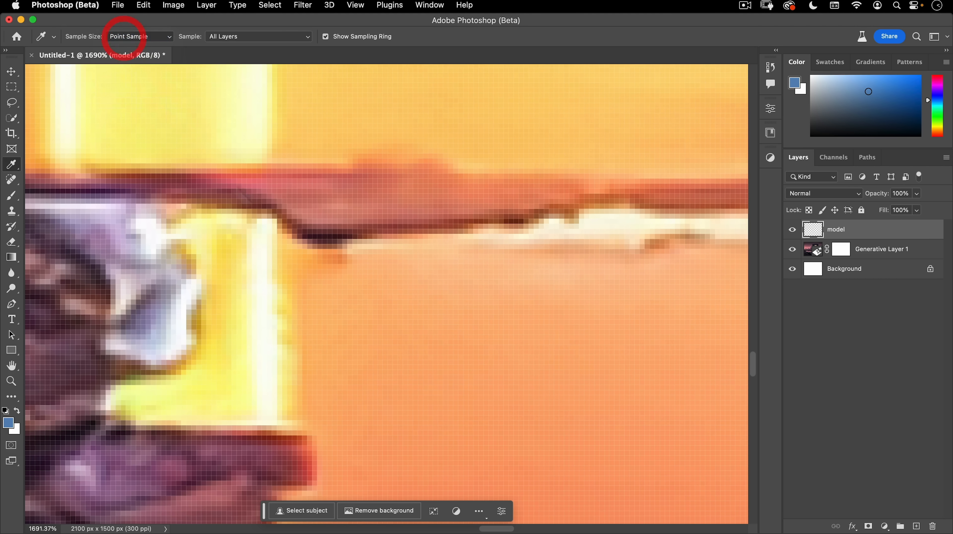
{"action": "left_click_drag", "start_coordinate": [319, 240], "coordinate": [319, 234]}
{"action": "left_click", "coordinate": [320, 232]}
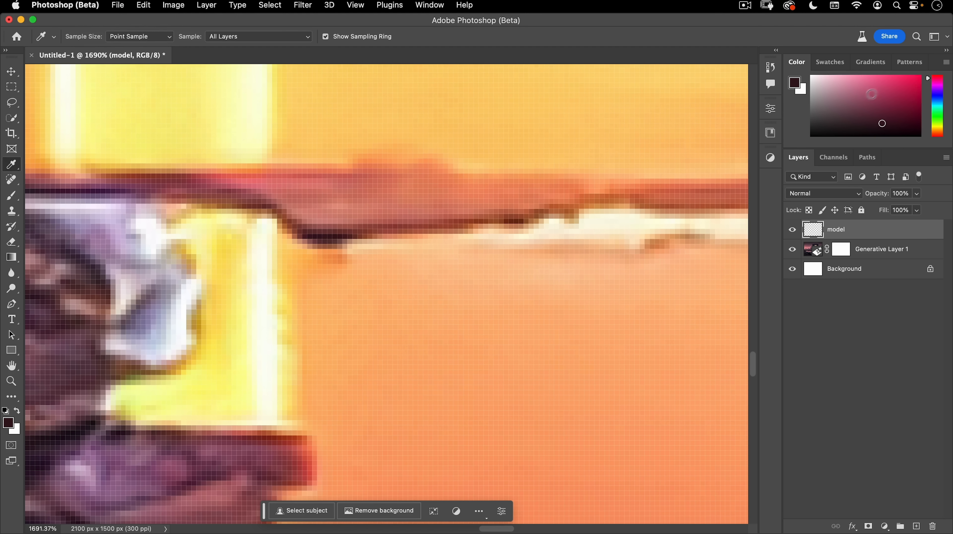
{"action": "left_click", "coordinate": [9, 423]}
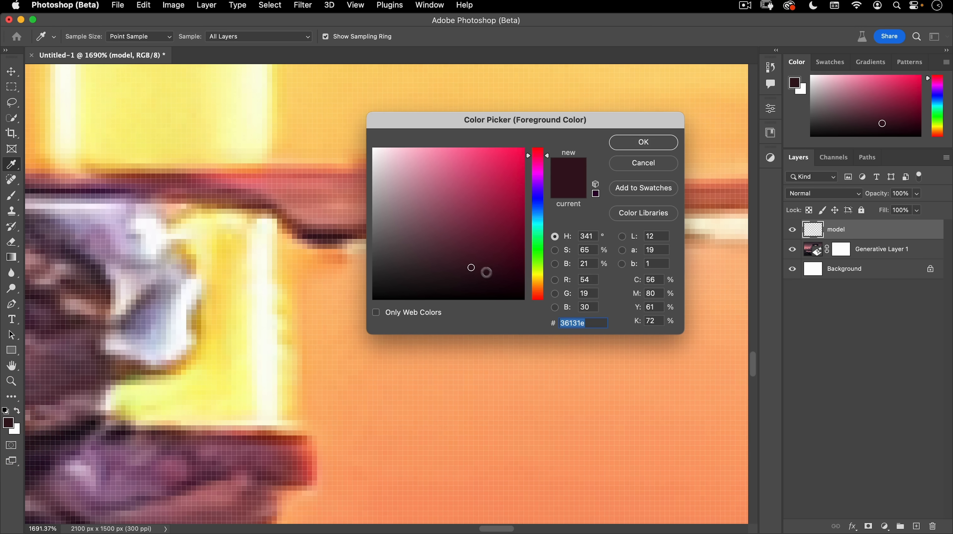
{"action": "left_click", "coordinate": [644, 144]}
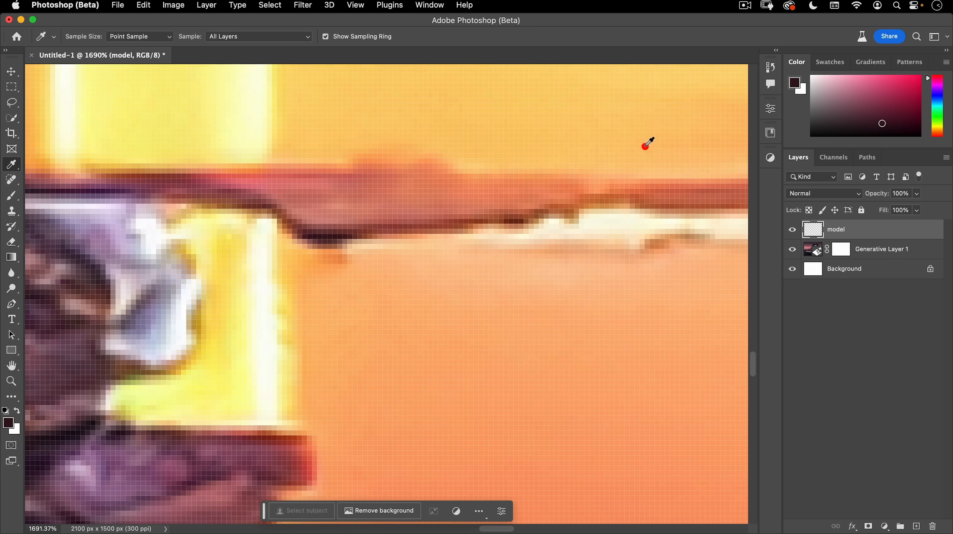
Step: Stamp one Solitary People figure on the model layer, standing on the thin rock ledge in front of the portal
{"action": "key", "text": "space"}
{"action": "left_click_drag", "start_coordinate": [448, 262], "coordinate": [338, 305]}
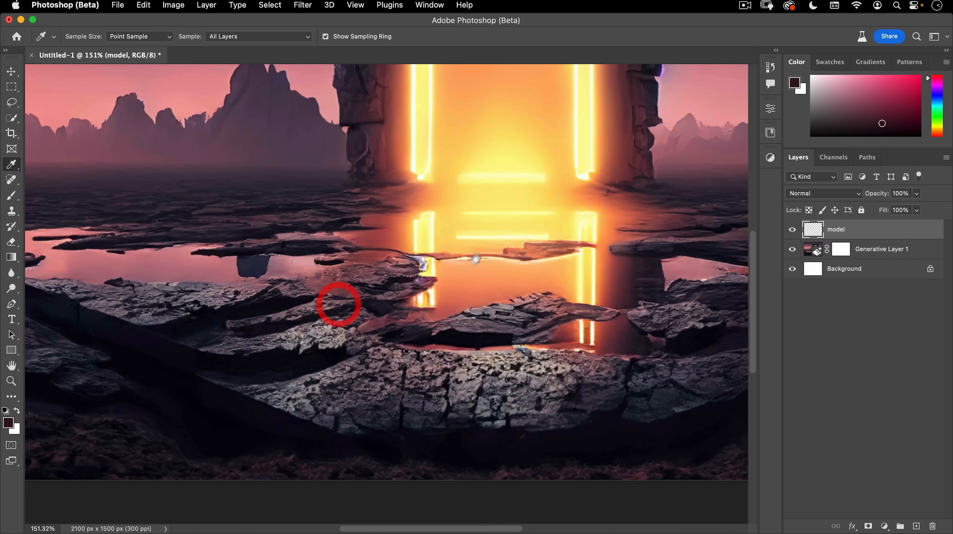
{"action": "left_click_drag", "start_coordinate": [476, 254], "coordinate": [385, 344]}
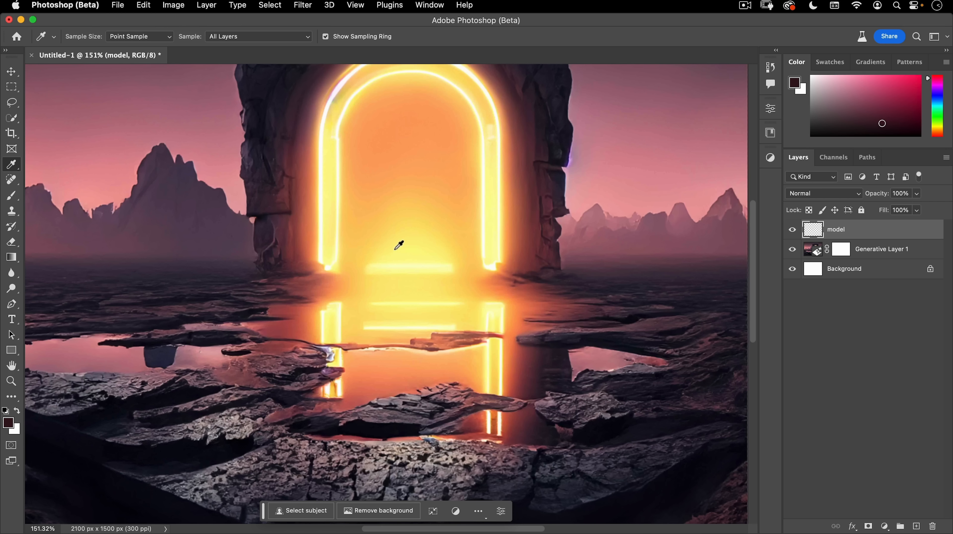
{"action": "key", "text": "b"}
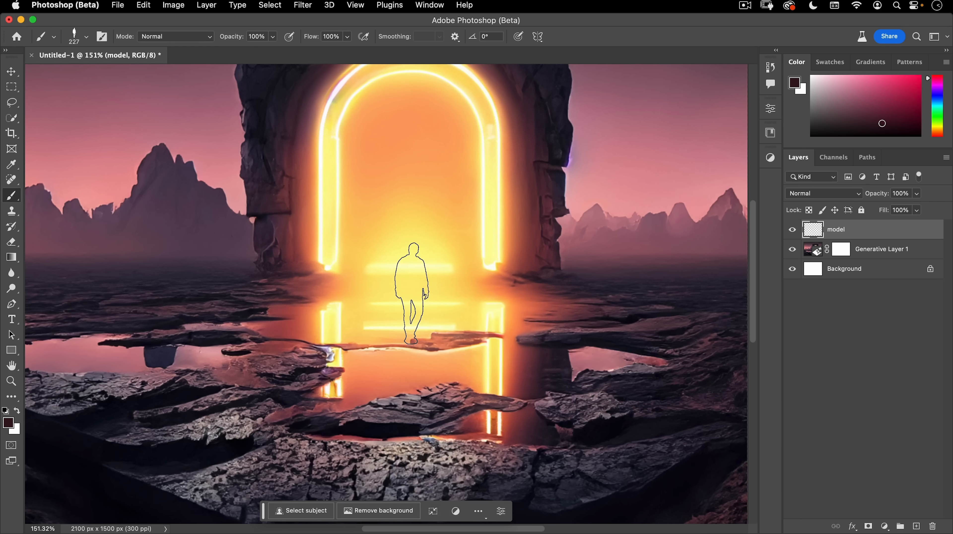
{"action": "left_click", "coordinate": [413, 295]}
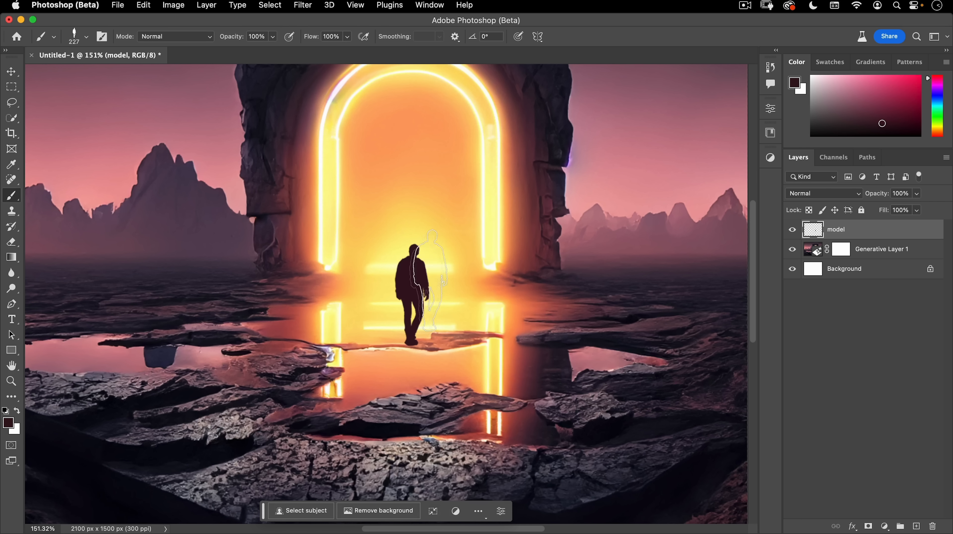
{"action": "key", "text": "space"}
{"action": "mouse_move", "coordinate": [421, 240]}
{"action": "left_mouse_down"}
{"action": "mouse_move", "coordinate": [383, 276]}
{"action": "mouse_move", "coordinate": [411, 252]}
{"action": "left_mouse_up"}
Step: Duplicate the model layer and start a free transform on the copy
{"action": "key", "text": "v"}
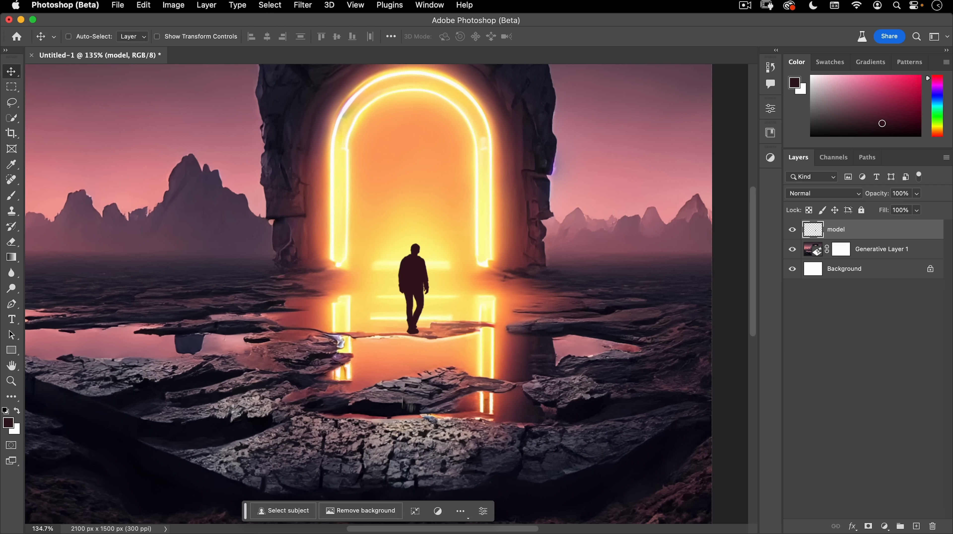
{"action": "key", "text": "space"}
{"action": "left_click_drag", "start_coordinate": [403, 346], "coordinate": [440, 249]}
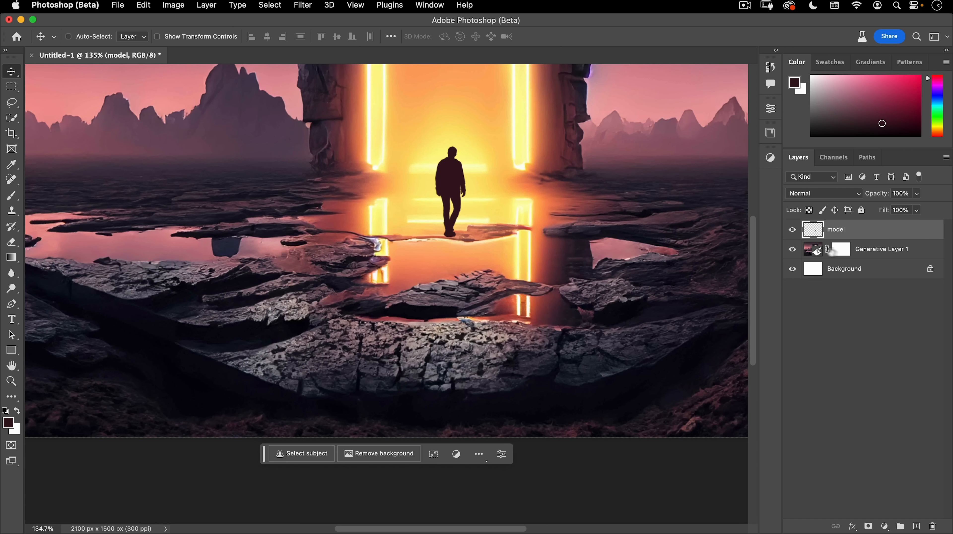
{"action": "key", "text": "alt"}
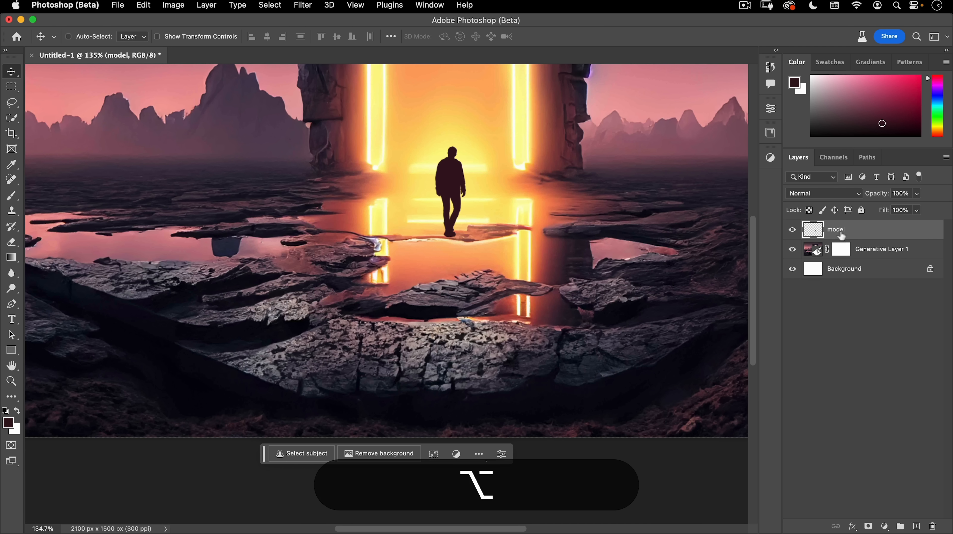
{"action": "left_click_drag", "start_coordinate": [848, 236], "coordinate": [916, 524]}
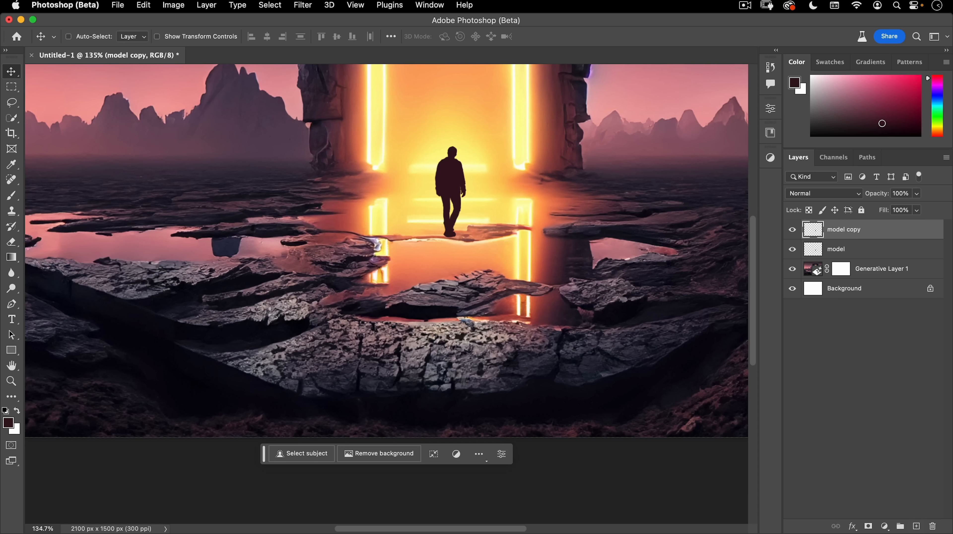
{"action": "left_click", "coordinate": [434, 454]}
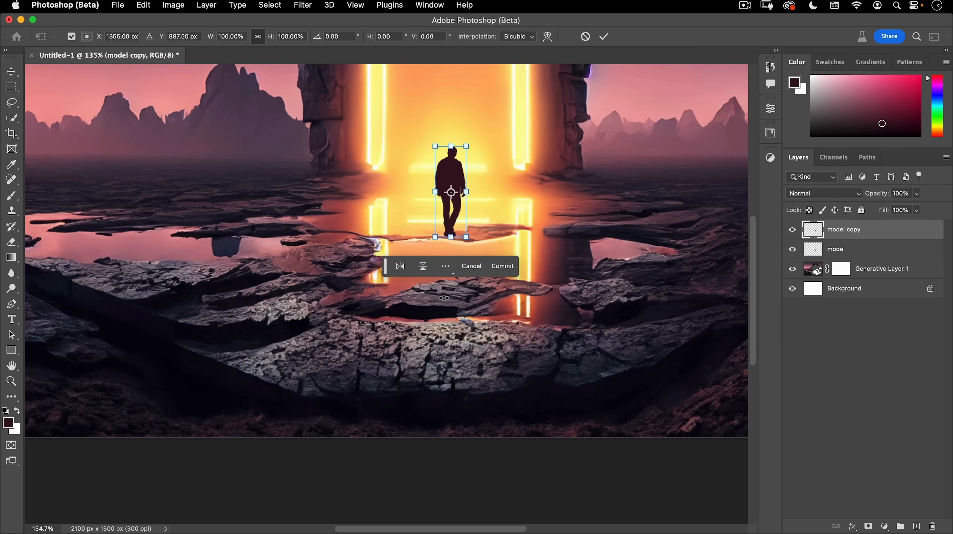
Step: Try to flip the figure copy vertically about its centre
{"action": "right_click", "coordinate": [452, 167]}
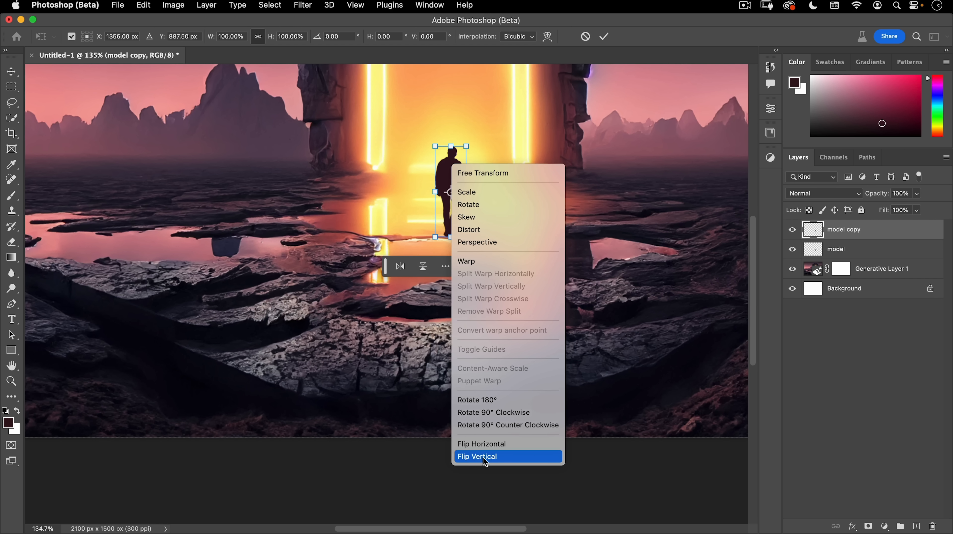
{"action": "left_click", "coordinate": [411, 238]}
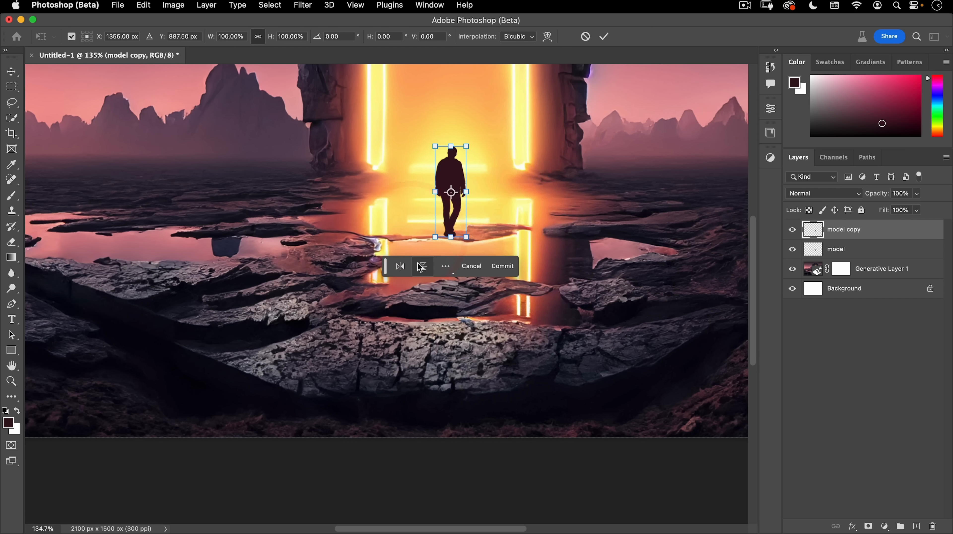
{"action": "left_click", "coordinate": [424, 268]}
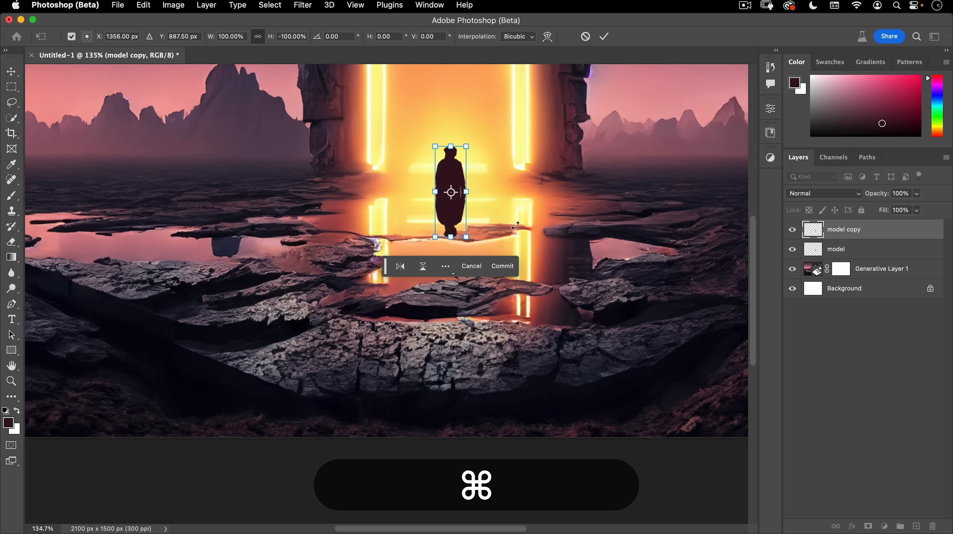
{"action": "key", "text": "super+z"}
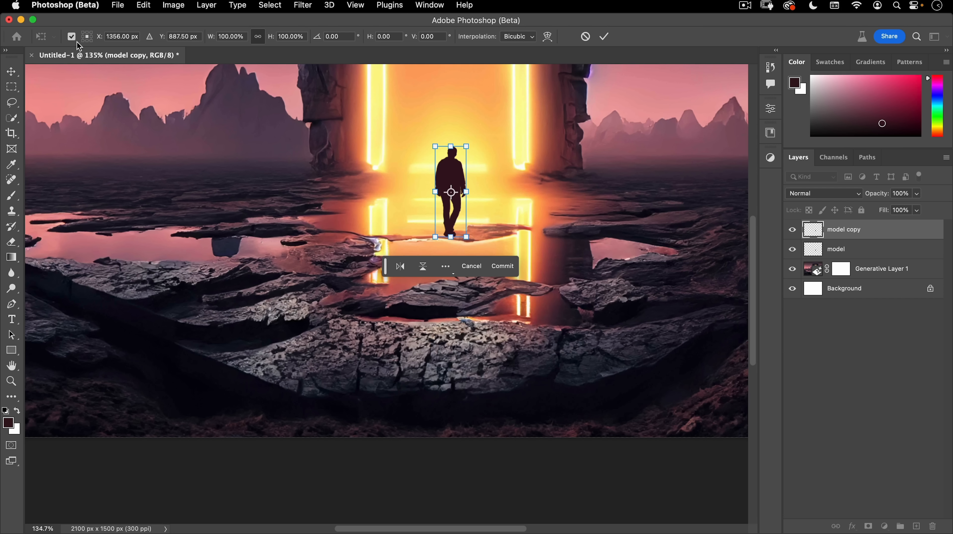
Step: Place the transform reference point at the figure's feet, flip the copy vertically into a reflection below it, and commit
{"action": "left_click", "coordinate": [87, 40]}
{"action": "left_click_drag", "start_coordinate": [451, 239], "coordinate": [445, 185]}
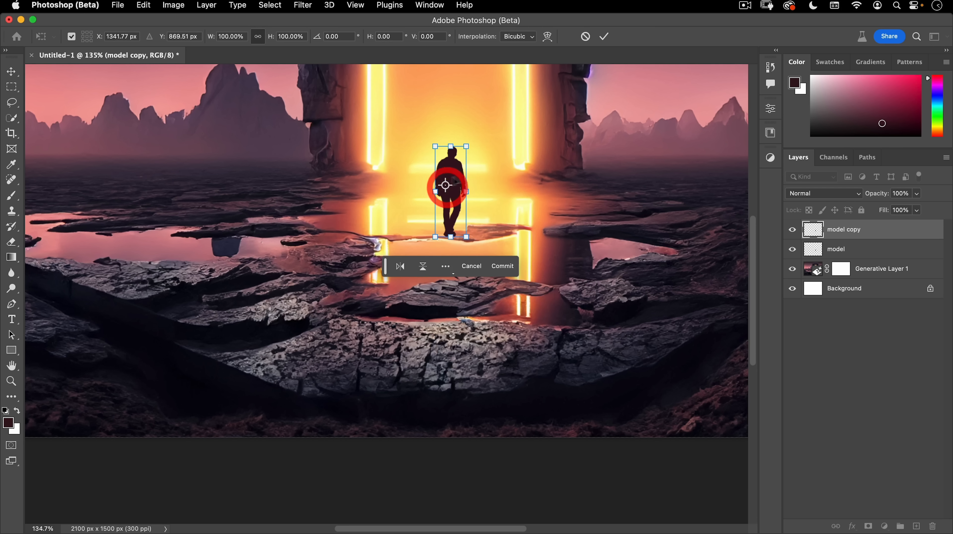
{"action": "left_click", "coordinate": [72, 37]}
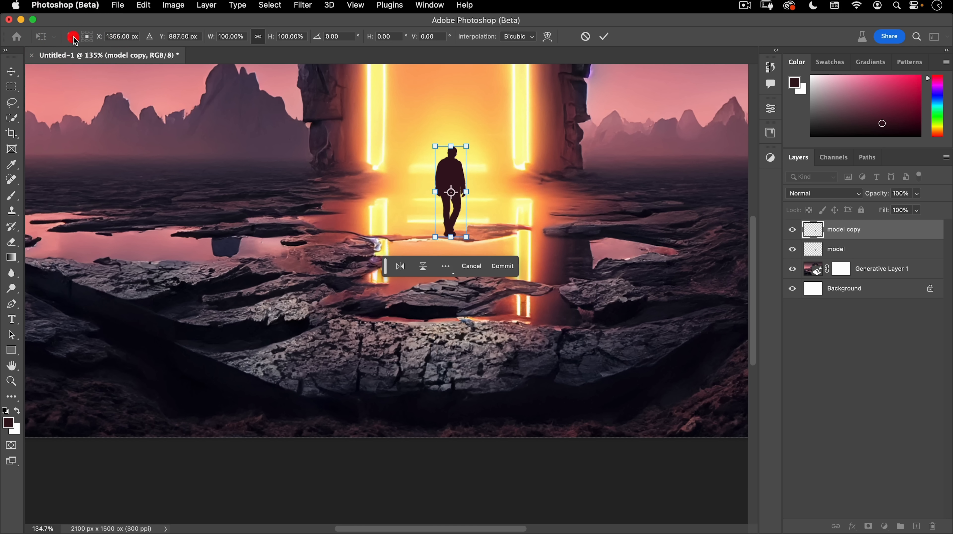
{"action": "left_click", "coordinate": [72, 36]}
{"action": "left_click_drag", "start_coordinate": [454, 201], "coordinate": [451, 235]}
{"action": "left_click", "coordinate": [421, 265]}
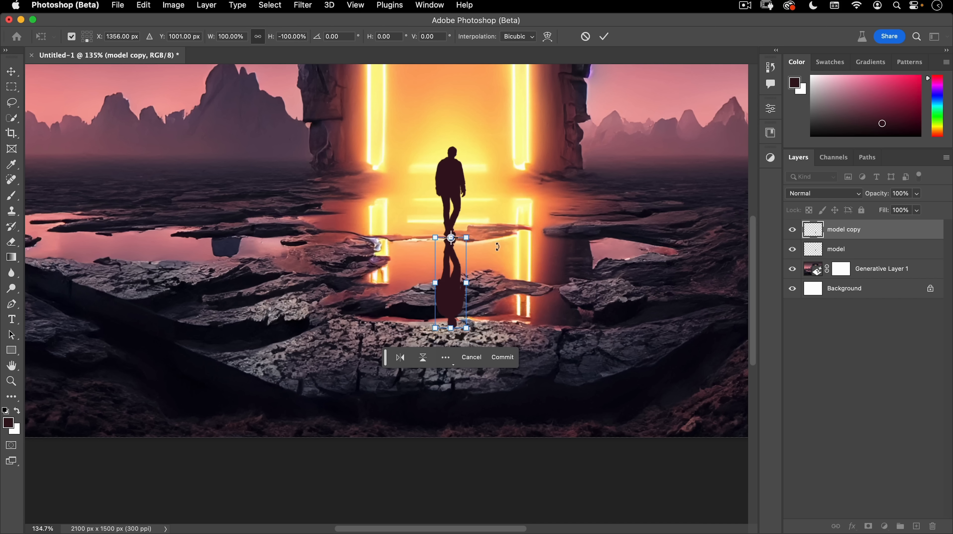
{"action": "left_click", "coordinate": [602, 35]}
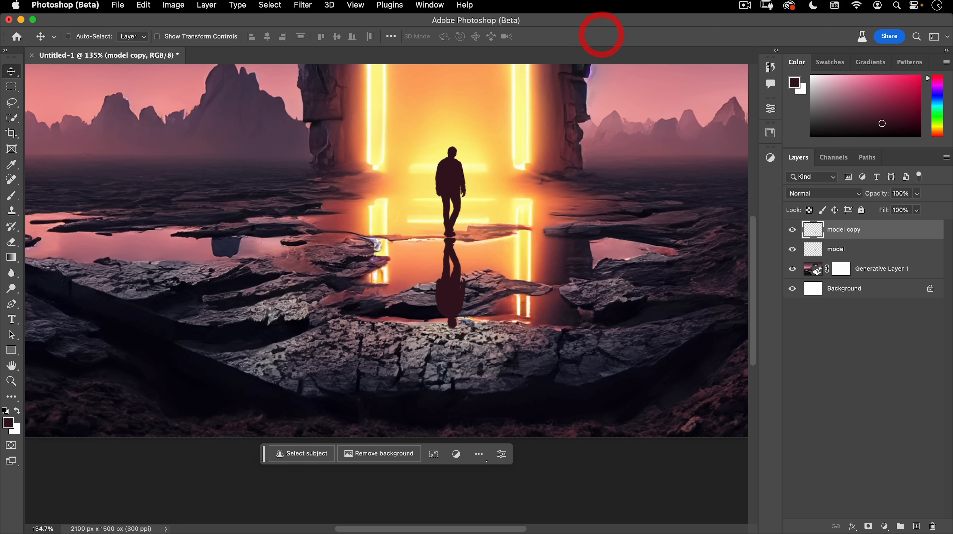
Step: Hide the model copy layer and quick-select the foreground rock beneath the reflection on Generative Layer 1
{"action": "left_click_drag", "start_coordinate": [459, 311], "coordinate": [526, 324]}
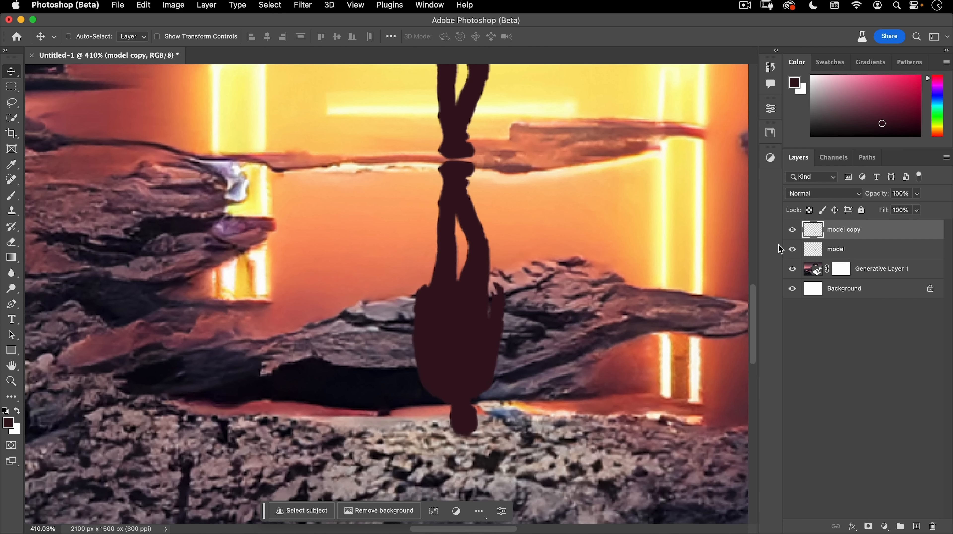
{"action": "left_click", "coordinate": [792, 230]}
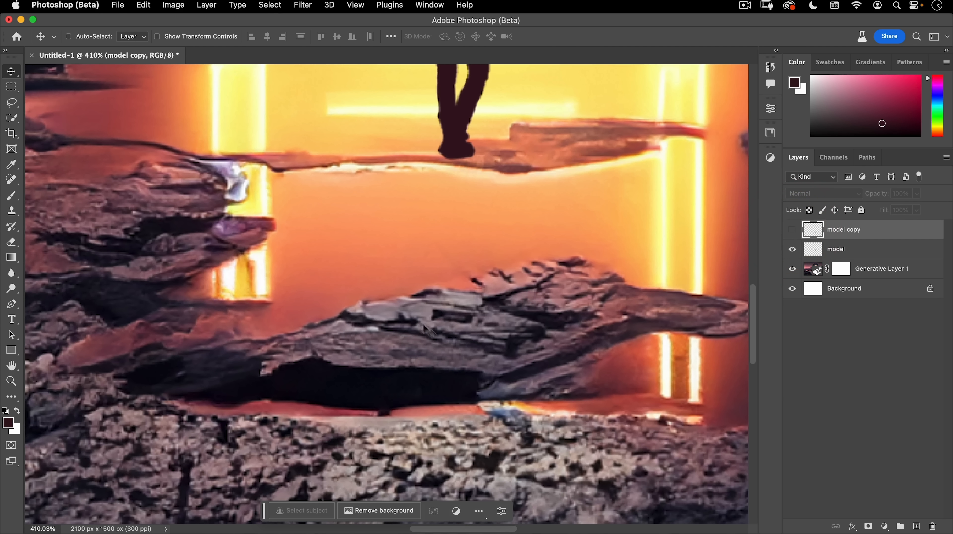
{"action": "left_click", "coordinate": [13, 119]}
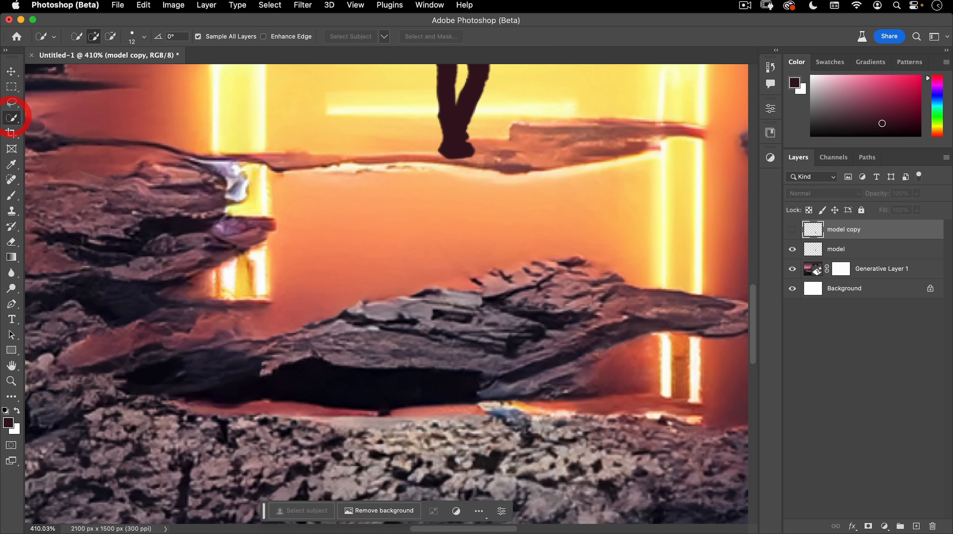
{"action": "left_click", "coordinate": [814, 268]}
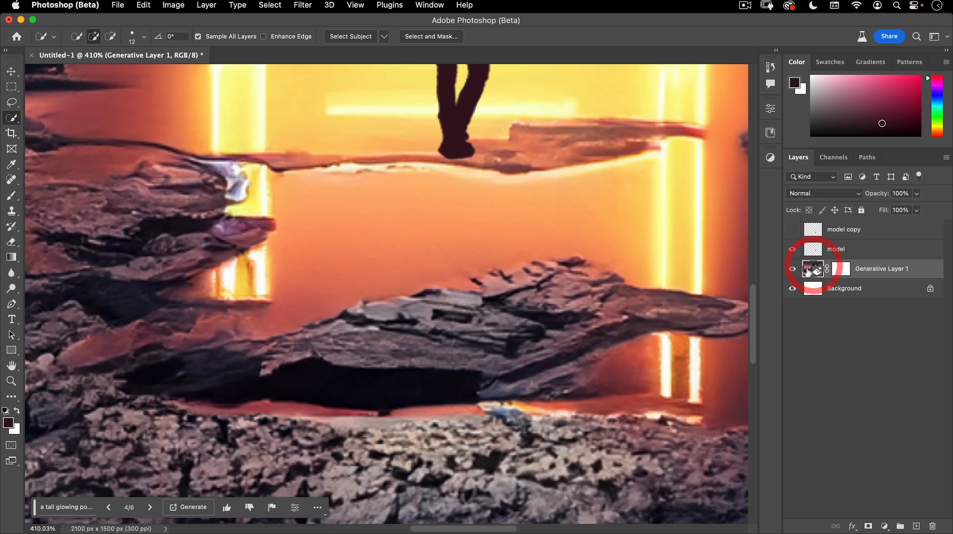
{"action": "left_click_drag", "start_coordinate": [383, 340], "coordinate": [494, 326]}
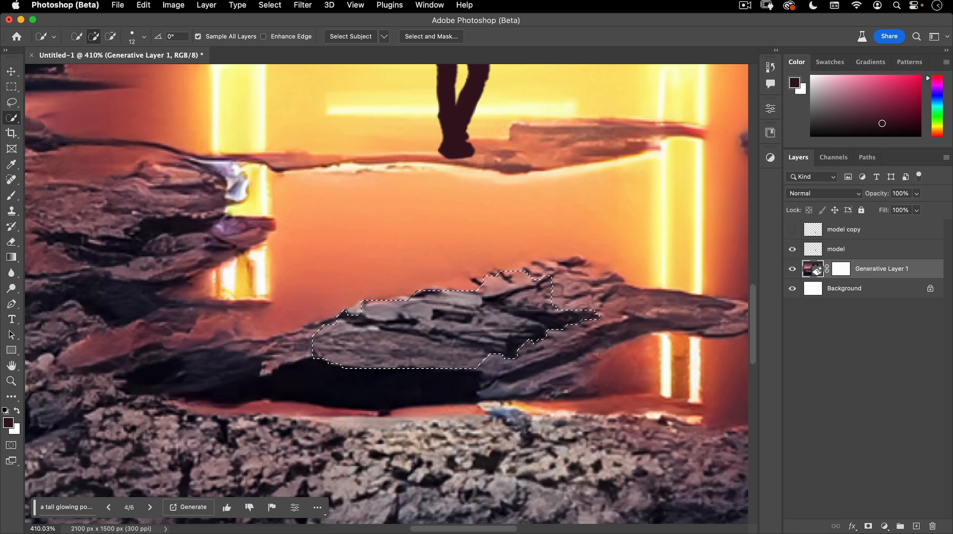
{"action": "left_click_drag", "start_coordinate": [558, 290], "coordinate": [562, 346]}
{"action": "left_click", "coordinate": [438, 376]}
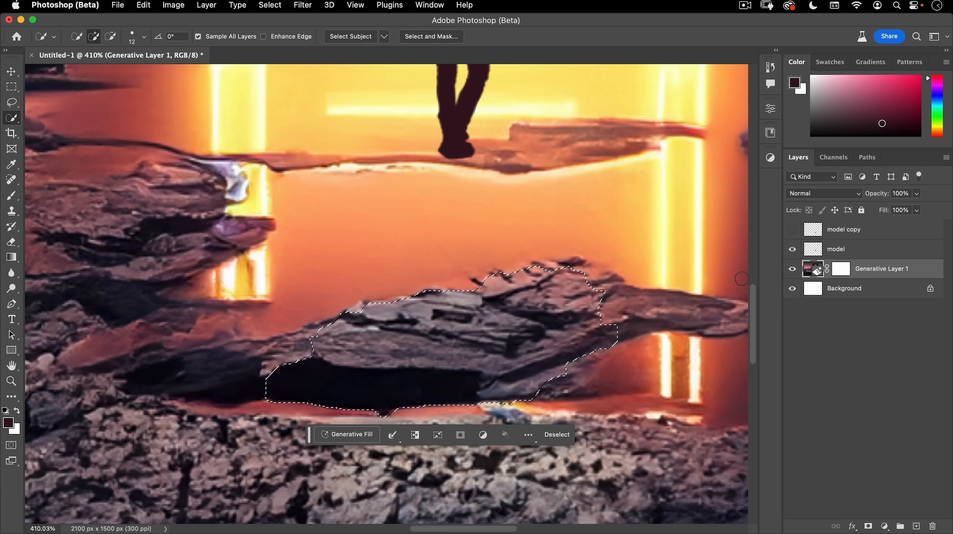
Step: Show the model copy layer again and add an inverted layer mask from the selection to hide the reflection over the rock
{"action": "left_click", "coordinate": [791, 229]}
{"action": "left_click", "coordinate": [814, 231]}
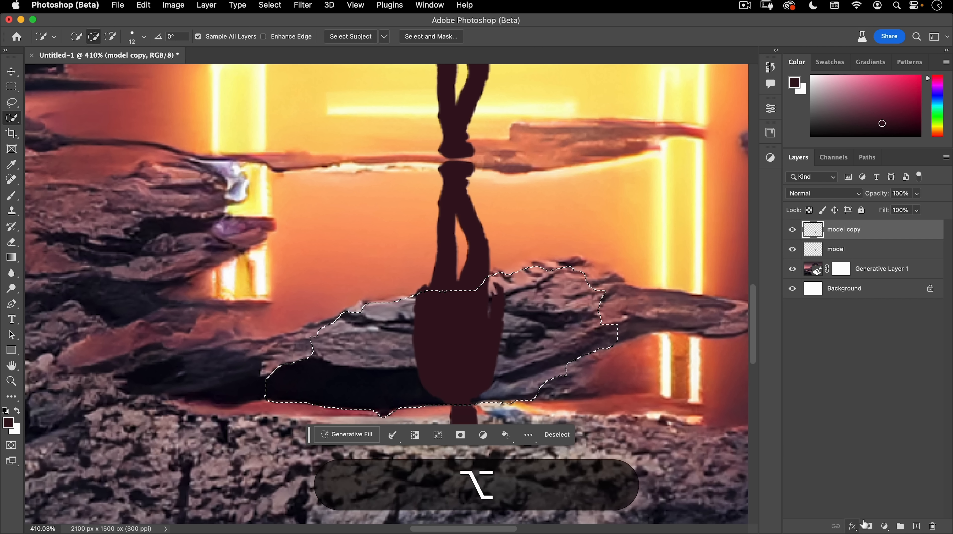
{"action": "left_click", "coordinate": [868, 526], "text": "alt"}
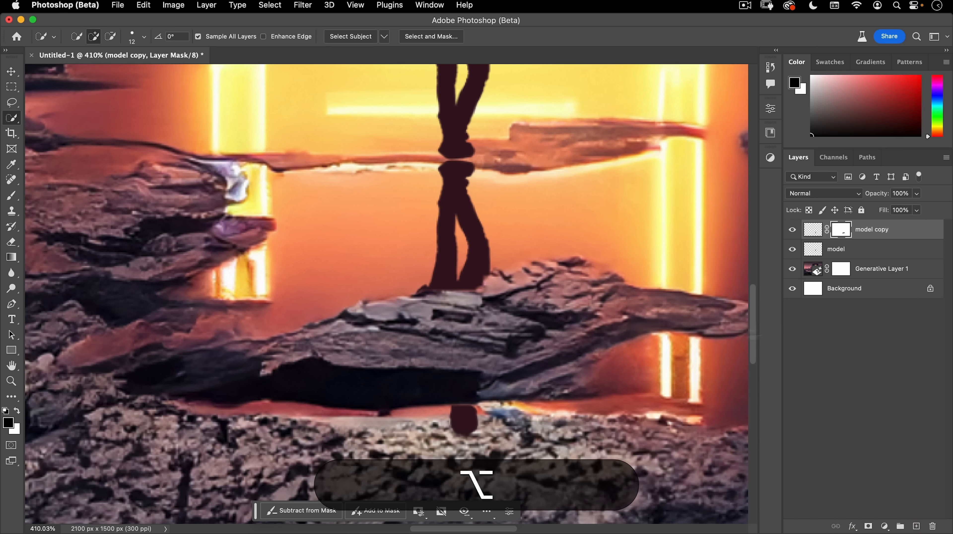
Step: Target the model copy layer's mask and choose the Soft Round brush at a size of about 28 px
{"action": "left_click_drag", "start_coordinate": [472, 335], "coordinate": [457, 270]}
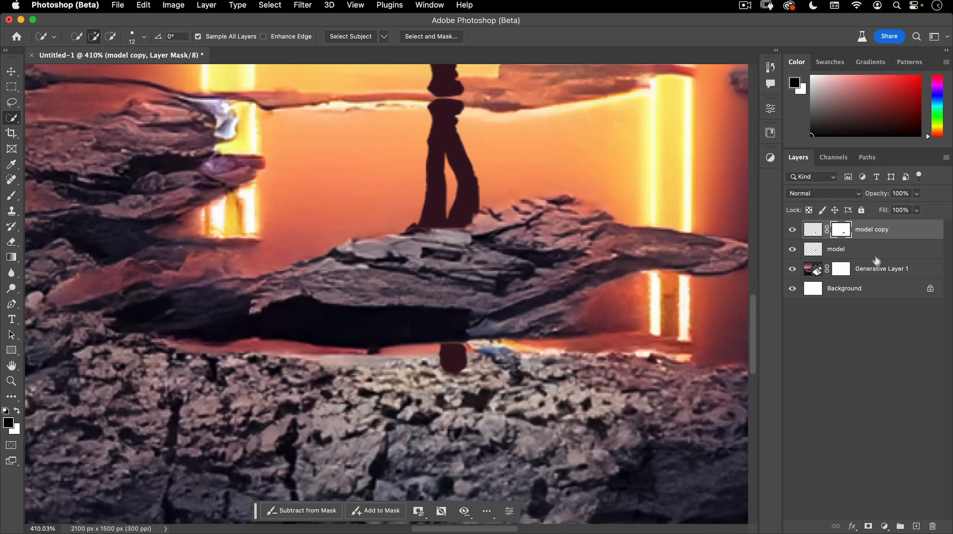
{"action": "left_click", "coordinate": [836, 232]}
{"action": "left_click", "coordinate": [12, 196]}
{"action": "right_click", "coordinate": [303, 232]}
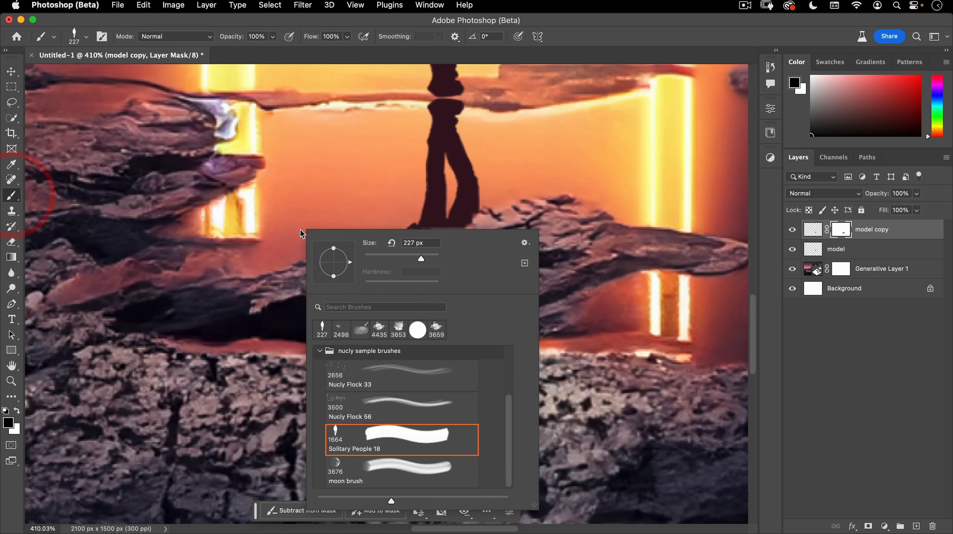
{"action": "left_click", "coordinate": [319, 350]}
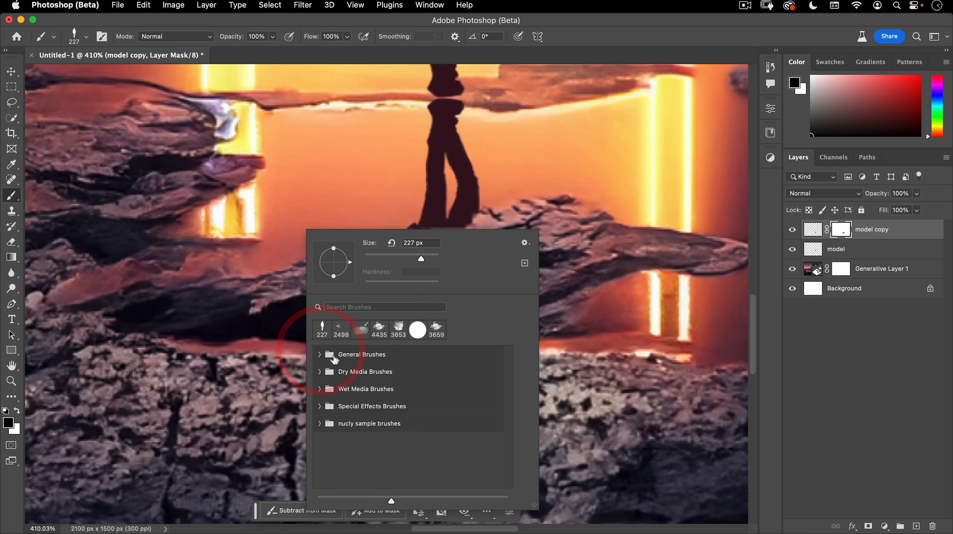
{"action": "left_click", "coordinate": [335, 360]}
{"action": "left_click", "coordinate": [336, 374]}
{"action": "key", "text": "ctrl+alt"}
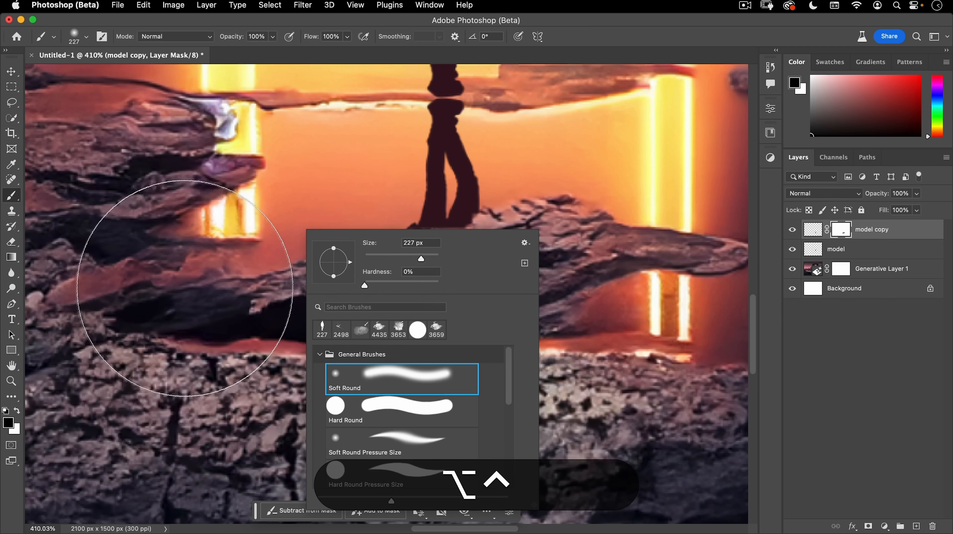
{"action": "left_click_drag", "start_coordinate": [185, 288], "coordinate": [54, 296]}
{"action": "left_click_drag", "start_coordinate": [312, 315], "coordinate": [197, 316]}
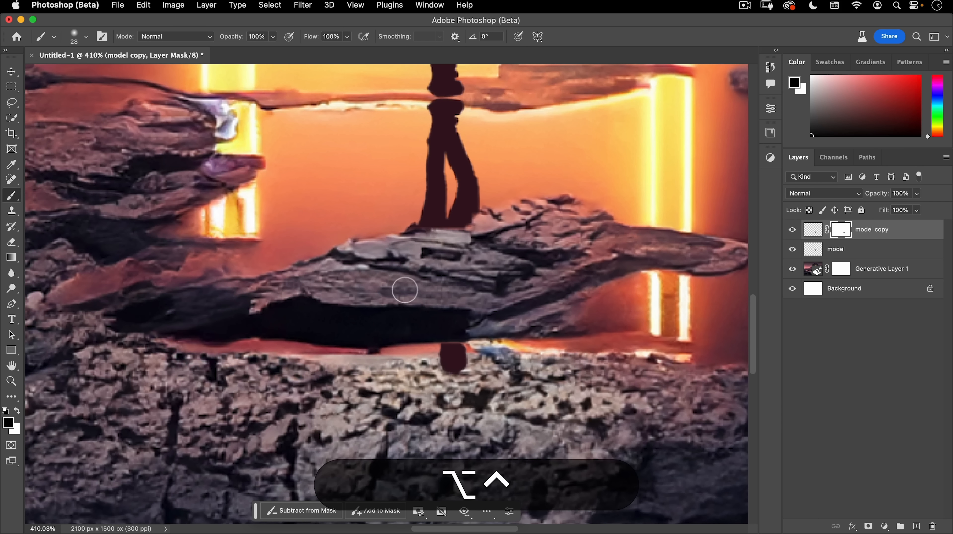
Step: Paint black on the model copy mask to hide the reflection's head over the lower foreground rock
{"action": "mouse_move", "coordinate": [410, 288]}
{"action": "left_mouse_down"}
{"action": "mouse_move", "coordinate": [503, 292]}
{"action": "mouse_move", "coordinate": [420, 294]}
{"action": "mouse_move", "coordinate": [493, 295]}
{"action": "left_mouse_up"}
{"action": "mouse_move", "coordinate": [415, 207]}
{"action": "left_mouse_down"}
{"action": "mouse_move", "coordinate": [423, 341]}
{"action": "mouse_move", "coordinate": [421, 242]}
{"action": "mouse_move", "coordinate": [436, 379]}
{"action": "mouse_move", "coordinate": [367, 371]}
{"action": "mouse_move", "coordinate": [489, 370]}
{"action": "mouse_move", "coordinate": [425, 371]}
{"action": "left_mouse_up"}
{"action": "left_click_drag", "start_coordinate": [491, 366], "coordinate": [520, 356]}
{"action": "key", "text": "space"}
{"action": "mouse_move", "coordinate": [455, 374]}
{"action": "left_mouse_down"}
{"action": "mouse_move", "coordinate": [387, 379]}
{"action": "mouse_move", "coordinate": [431, 336]}
{"action": "mouse_move", "coordinate": [455, 256]}
{"action": "mouse_move", "coordinate": [466, 254]}
{"action": "left_mouse_up"}
Step: Unlink the model copy layer from its mask so the reflection can move independently
{"action": "key", "text": "space"}
{"action": "left_click_drag", "start_coordinate": [408, 257], "coordinate": [483, 226]}
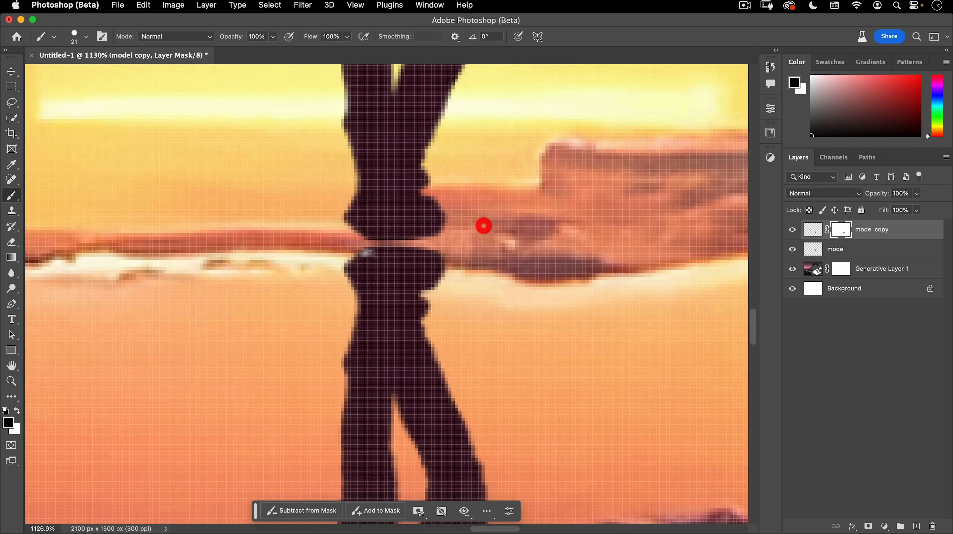
{"action": "key", "text": "super+space"}
{"action": "mouse_move", "coordinate": [375, 253]}
{"action": "left_mouse_down"}
{"action": "mouse_move", "coordinate": [348, 271]}
{"action": "mouse_move", "coordinate": [440, 223]}
{"action": "left_mouse_up"}
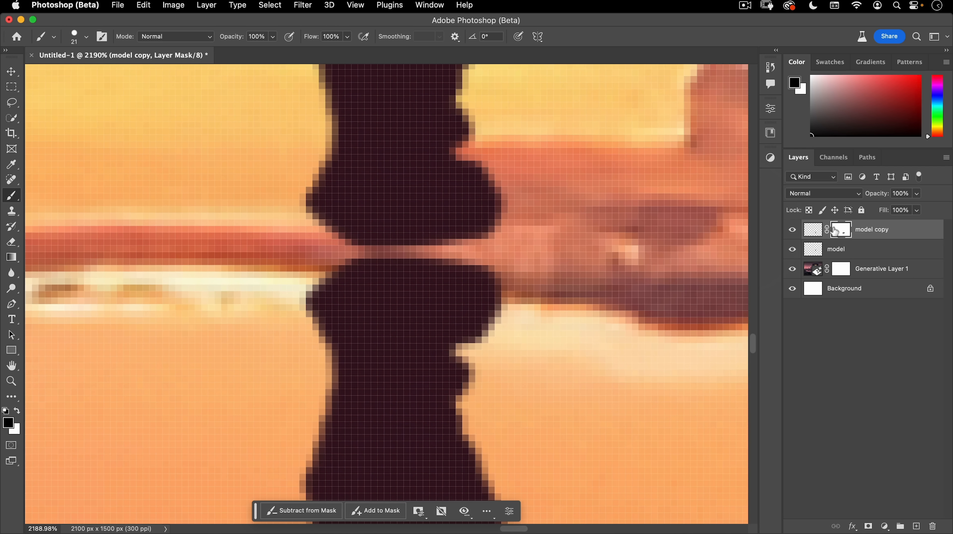
{"action": "left_click", "coordinate": [828, 232]}
{"action": "left_click", "coordinate": [828, 233]}
Step: Target the model copy's image content and nudge the reflection up to meet the figure's feet
{"action": "key", "text": "v"}
{"action": "left_click_drag", "start_coordinate": [381, 293], "coordinate": [315, 380]}
{"action": "left_click", "coordinate": [820, 235]}
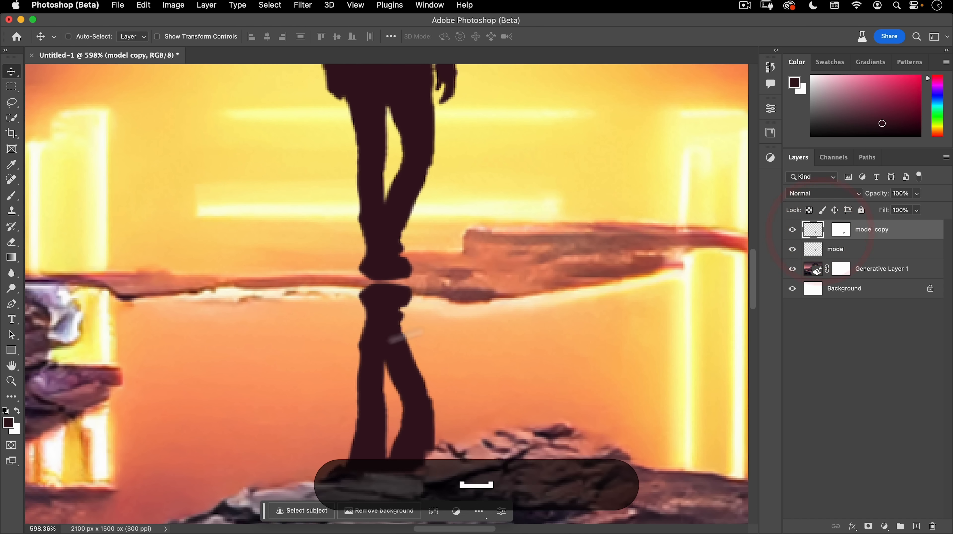
{"action": "left_click_drag", "start_coordinate": [369, 341], "coordinate": [421, 195]}
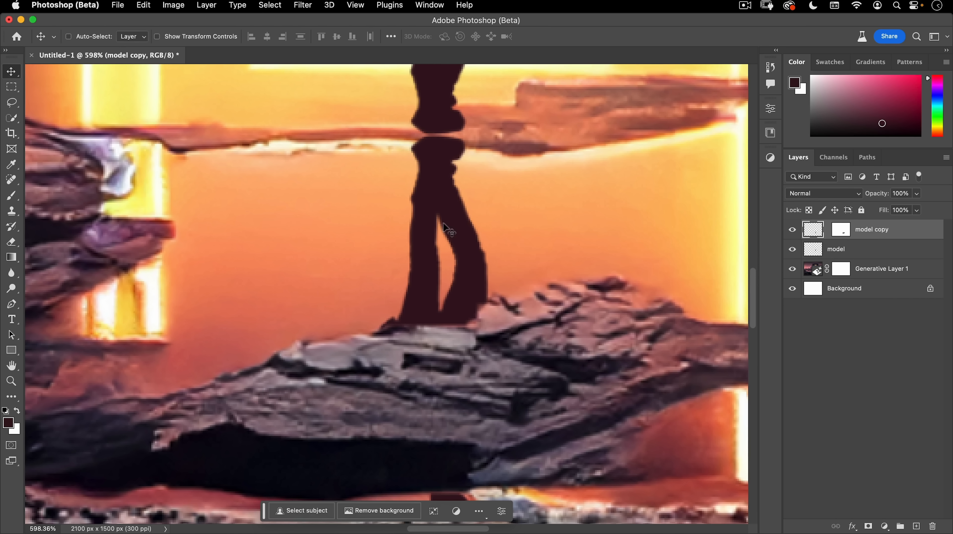
{"action": "left_click_drag", "start_coordinate": [446, 211], "coordinate": [417, 278]}
{"action": "left_click_drag", "start_coordinate": [524, 276], "coordinate": [530, 299]}
{"action": "left_click_drag", "start_coordinate": [493, 250], "coordinate": [491, 281]}
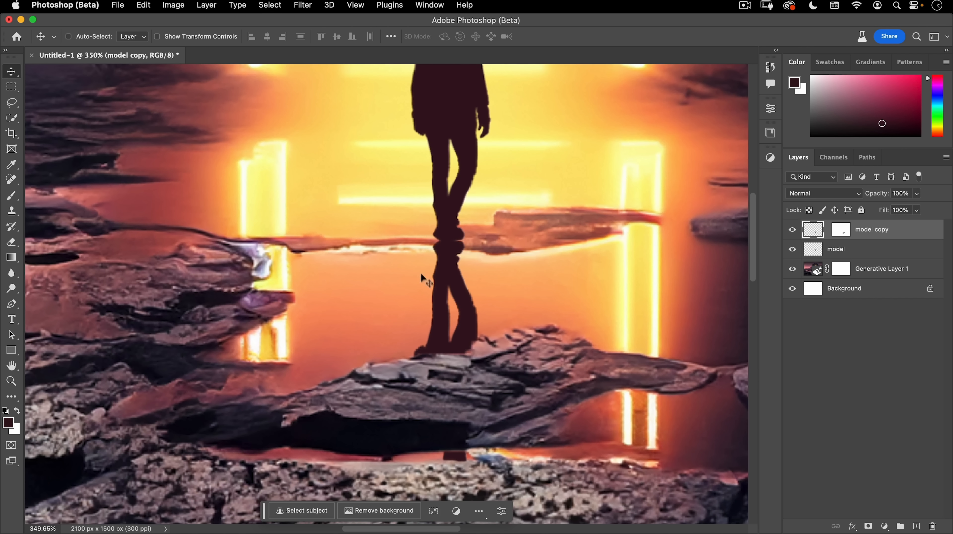
{"action": "left_click_drag", "start_coordinate": [451, 330], "coordinate": [418, 347]}
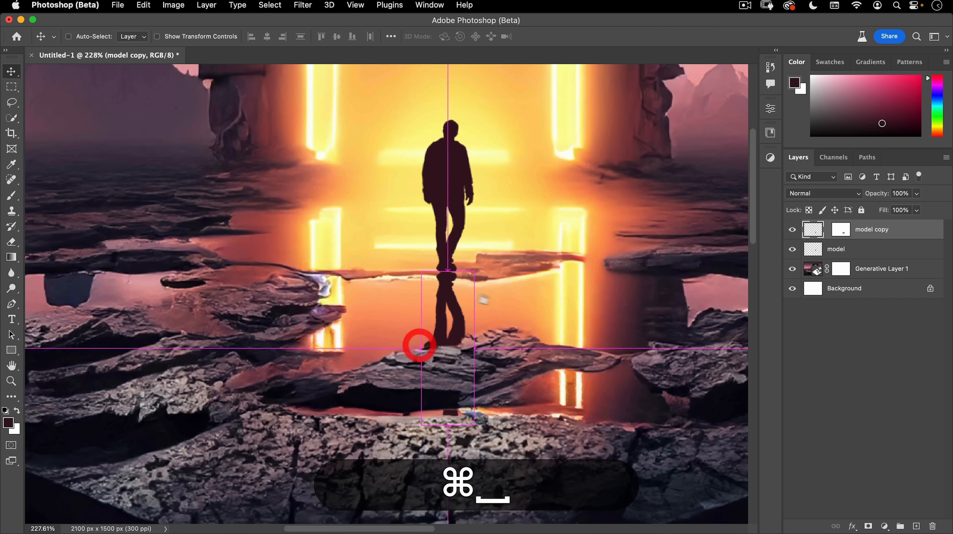
Step: Set the model copy layer's opacity to 80%
{"action": "left_click_drag", "start_coordinate": [504, 303], "coordinate": [455, 290]}
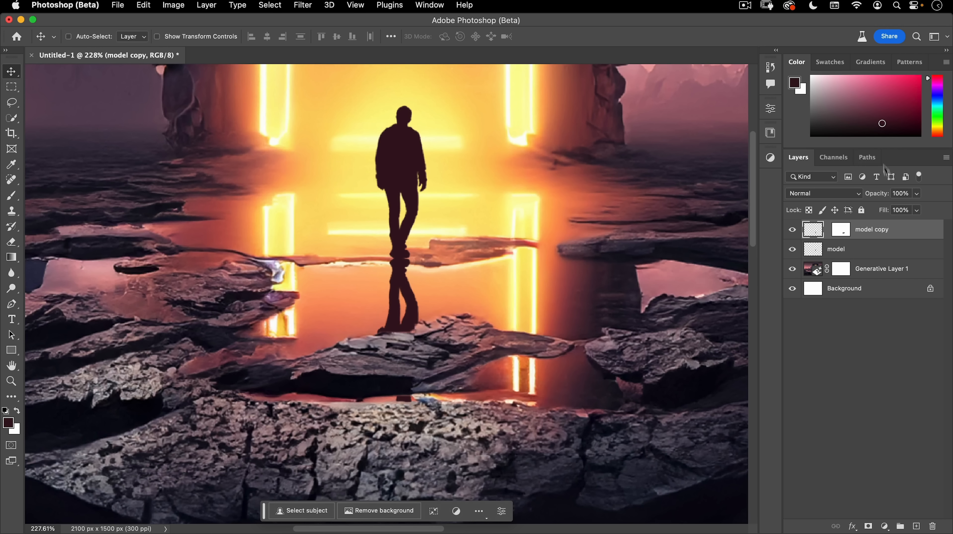
{"action": "left_click_drag", "start_coordinate": [880, 197], "coordinate": [879, 196]}
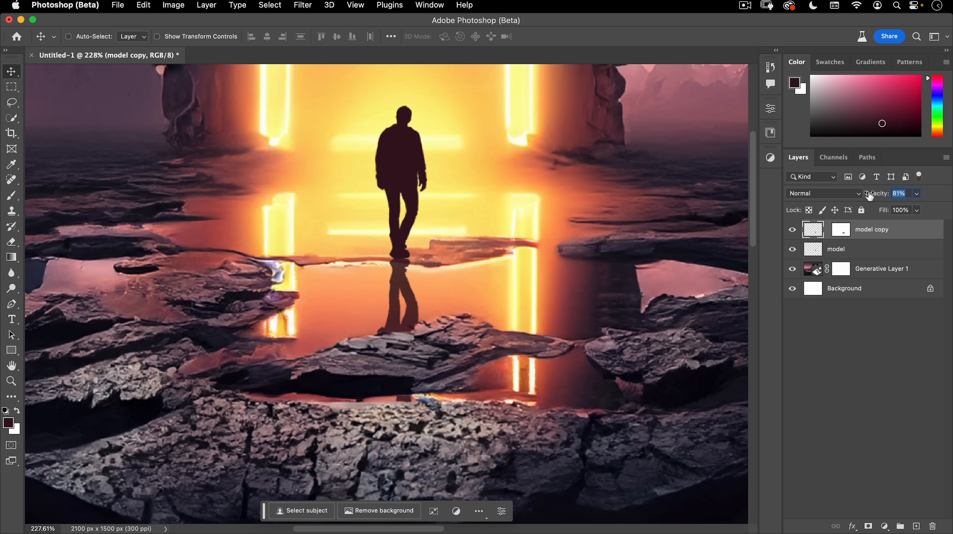
{"action": "left_click_drag", "start_coordinate": [868, 195], "coordinate": [867, 195]}
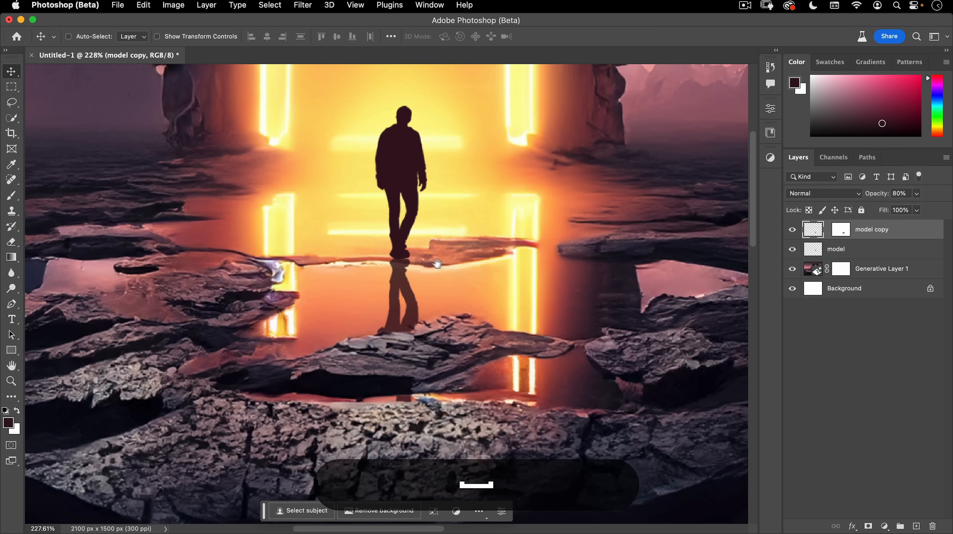
Step: Add a new top layer and paint with a 6 px dark soft brush where the feet meet the reflection
{"action": "left_click_drag", "start_coordinate": [389, 261], "coordinate": [489, 222]}
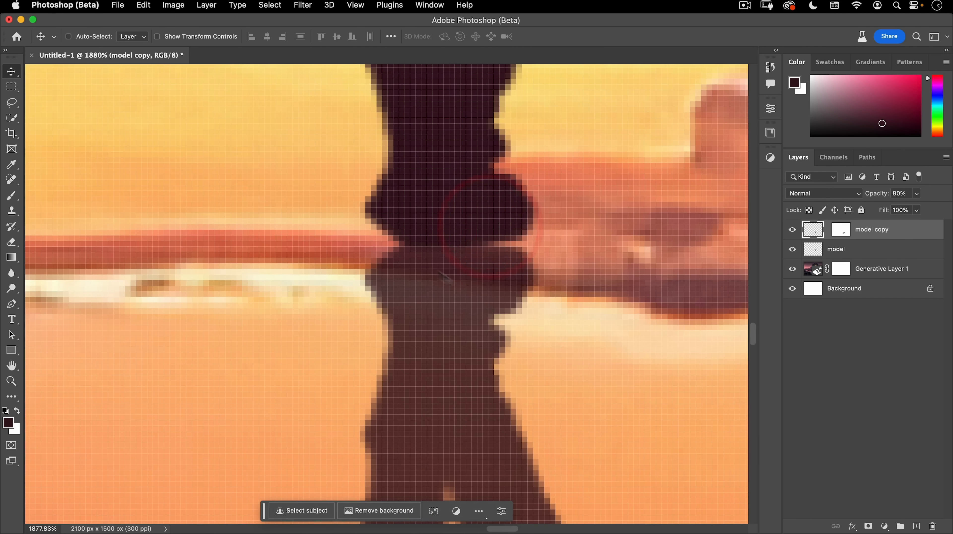
{"action": "left_click_drag", "start_coordinate": [419, 229], "coordinate": [393, 209]}
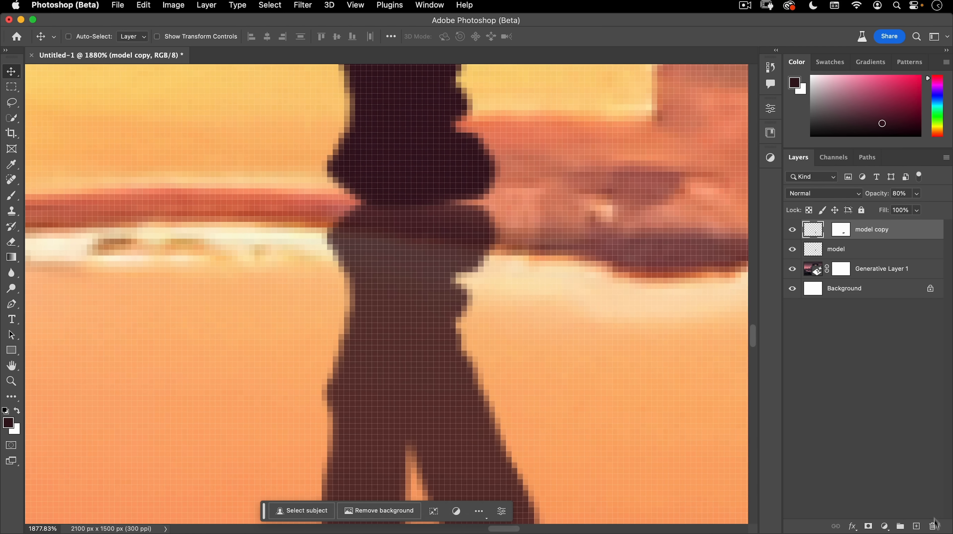
{"action": "left_click", "coordinate": [916, 526]}
{"action": "key", "text": "b"}
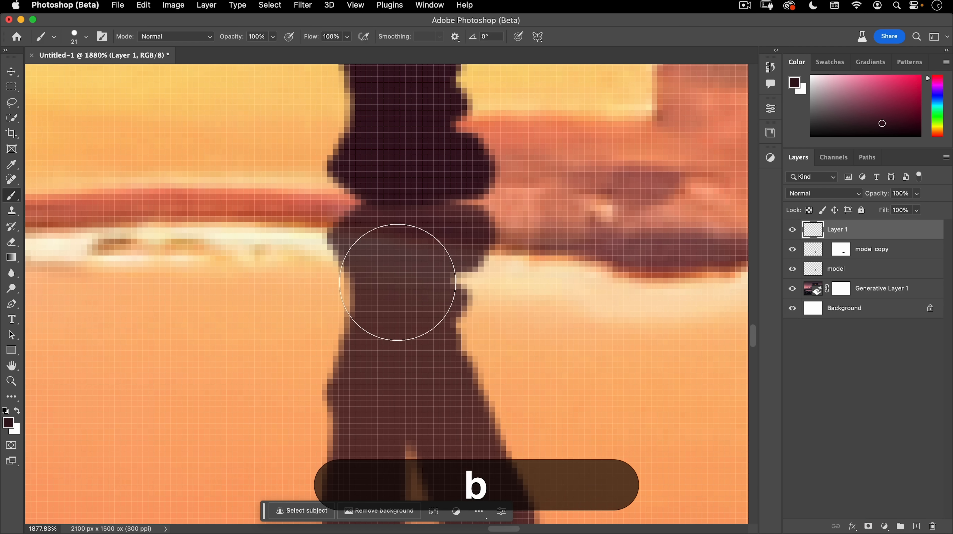
{"action": "left_click_drag", "start_coordinate": [372, 234], "coordinate": [288, 249]}
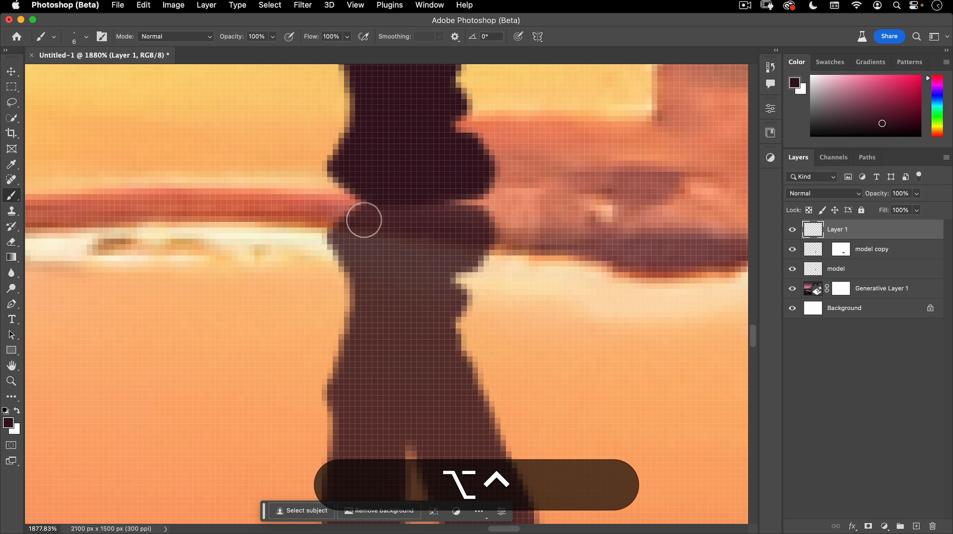
{"action": "mouse_move", "coordinate": [362, 220]}
{"action": "left_mouse_down"}
{"action": "mouse_move", "coordinate": [418, 219]}
{"action": "mouse_move", "coordinate": [477, 198]}
{"action": "mouse_move", "coordinate": [478, 219]}
{"action": "mouse_move", "coordinate": [372, 226]}
{"action": "mouse_move", "coordinate": [412, 227]}
{"action": "mouse_move", "coordinate": [393, 223]}
{"action": "mouse_move", "coordinate": [311, 258]}
{"action": "left_mouse_up"}
{"action": "left_click_drag", "start_coordinate": [417, 221], "coordinate": [392, 251]}
{"action": "left_click_drag", "start_coordinate": [475, 241], "coordinate": [492, 289]}
{"action": "key", "text": "v"}
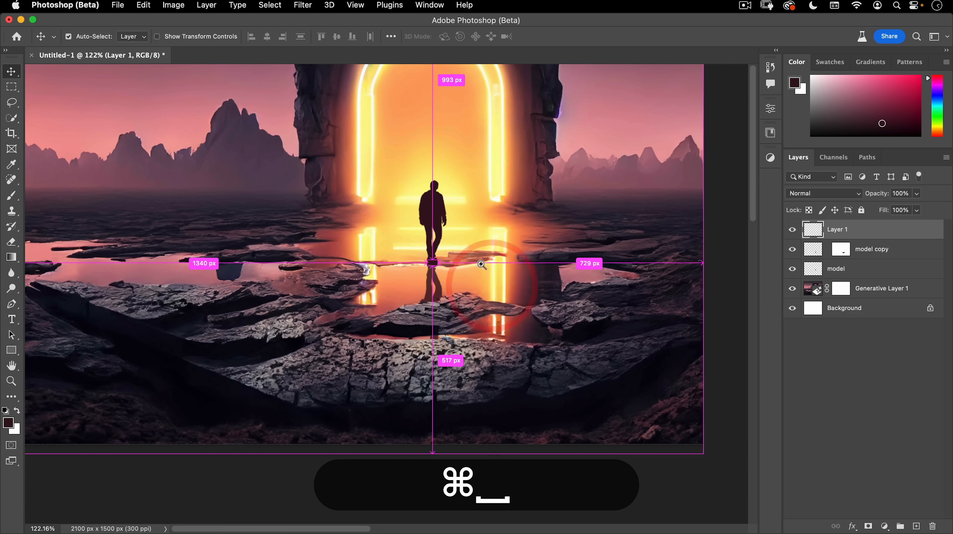
Step: Add an Inner Glow effect to the model layer, keeping the figure visible beside its settings
{"action": "left_click_drag", "start_coordinate": [485, 256], "coordinate": [476, 272]}
{"action": "left_click_drag", "start_coordinate": [490, 235], "coordinate": [521, 326]}
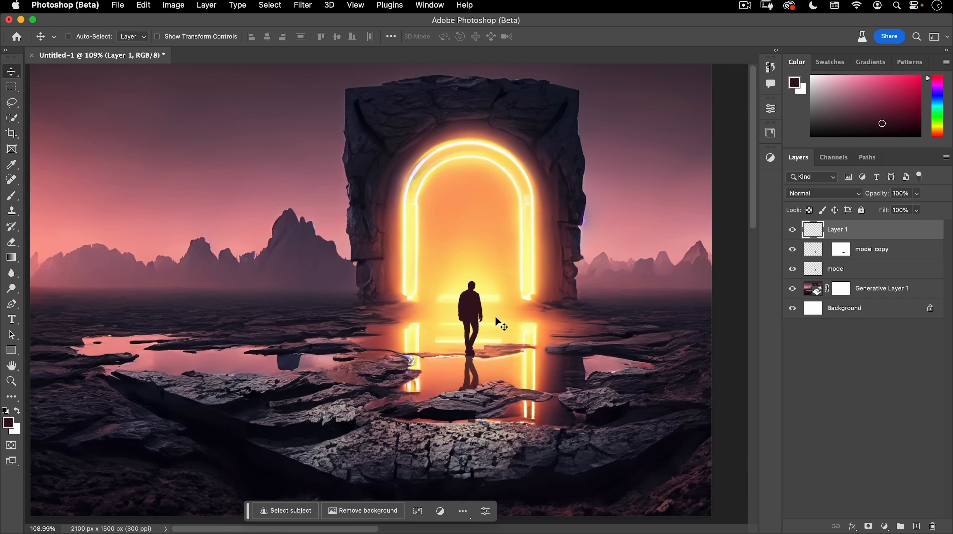
{"action": "left_click", "coordinate": [818, 272]}
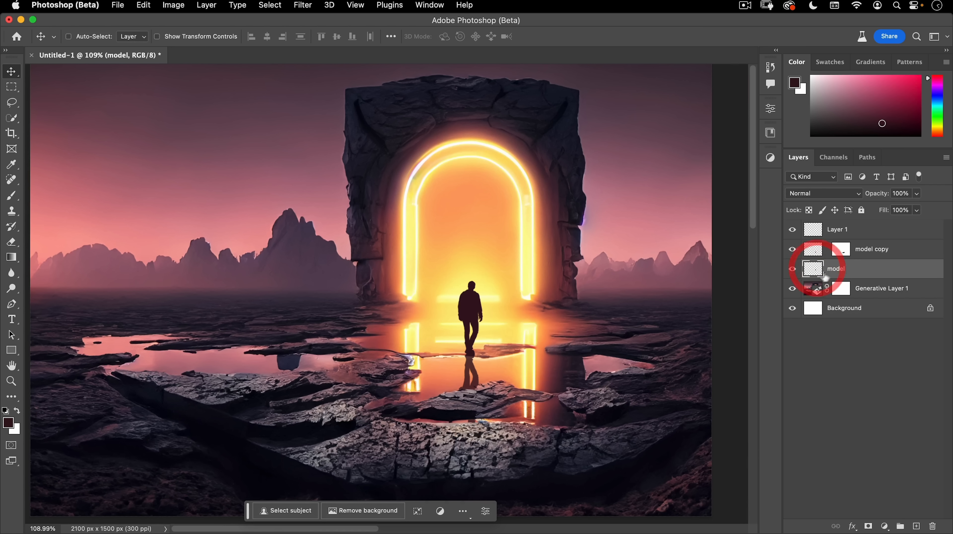
{"action": "left_click", "coordinate": [851, 528]}
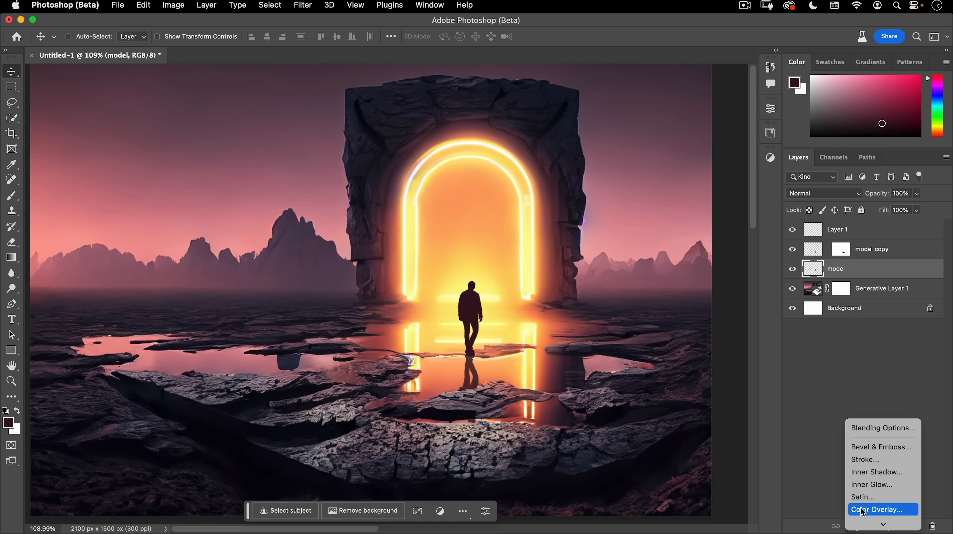
{"action": "left_click", "coordinate": [868, 484]}
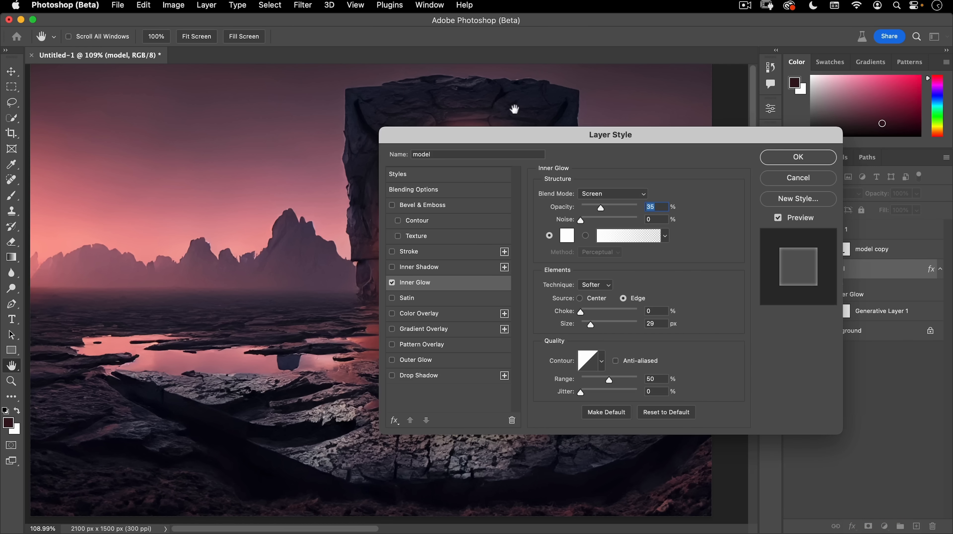
{"action": "left_click_drag", "start_coordinate": [495, 135], "coordinate": [617, 130]}
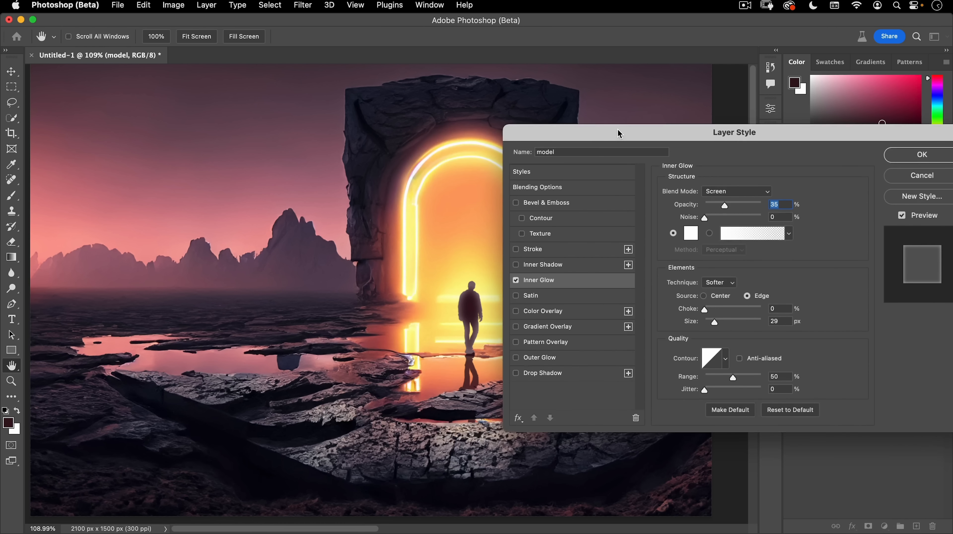
{"action": "key", "text": "space"}
{"action": "left_click_drag", "start_coordinate": [446, 307], "coordinate": [366, 262]}
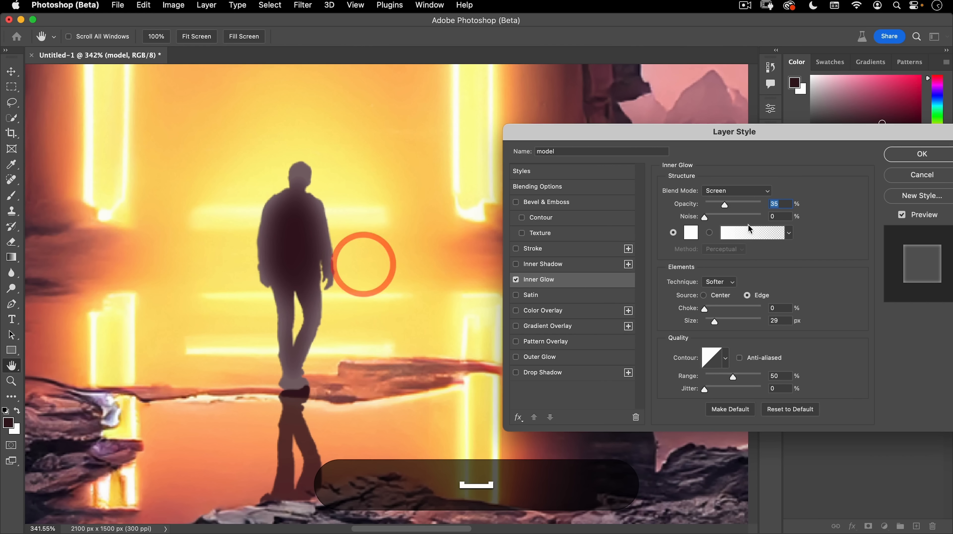
Step: Set the inner glow colour to the warm orange fdcf63 sampled from the portal light behind the figure
{"action": "left_click", "coordinate": [690, 233]}
{"action": "left_click_drag", "start_coordinate": [297, 140], "coordinate": [310, 138]}
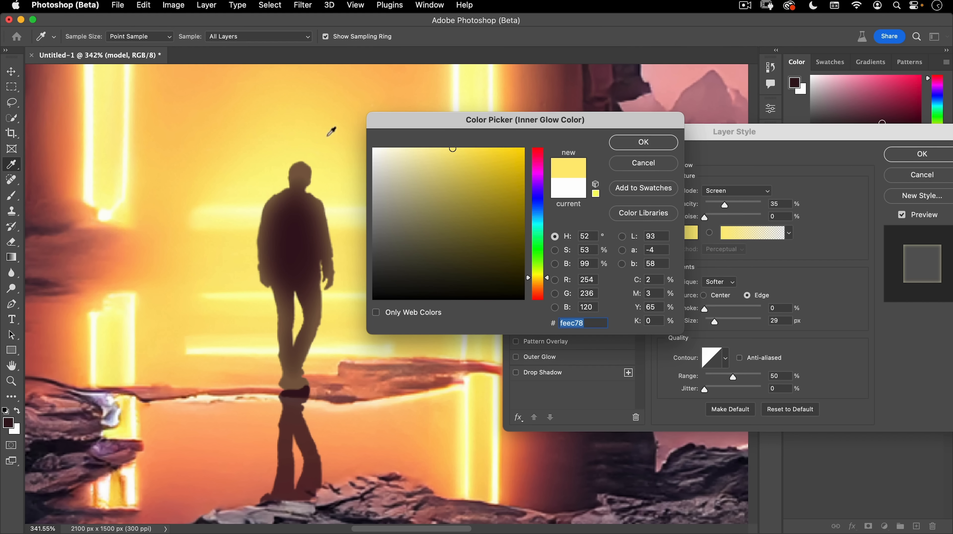
{"action": "left_click_drag", "start_coordinate": [312, 135], "coordinate": [352, 104]}
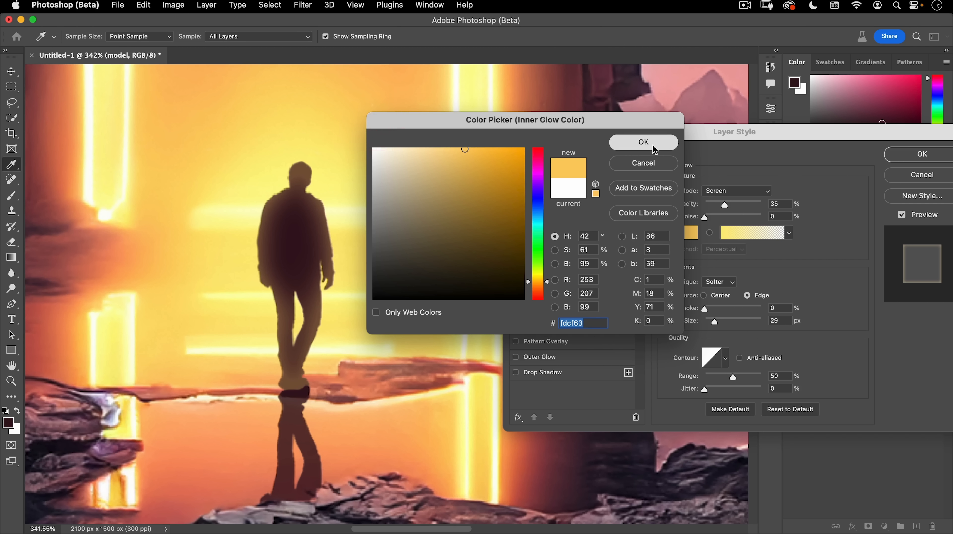
{"action": "left_click", "coordinate": [649, 143]}
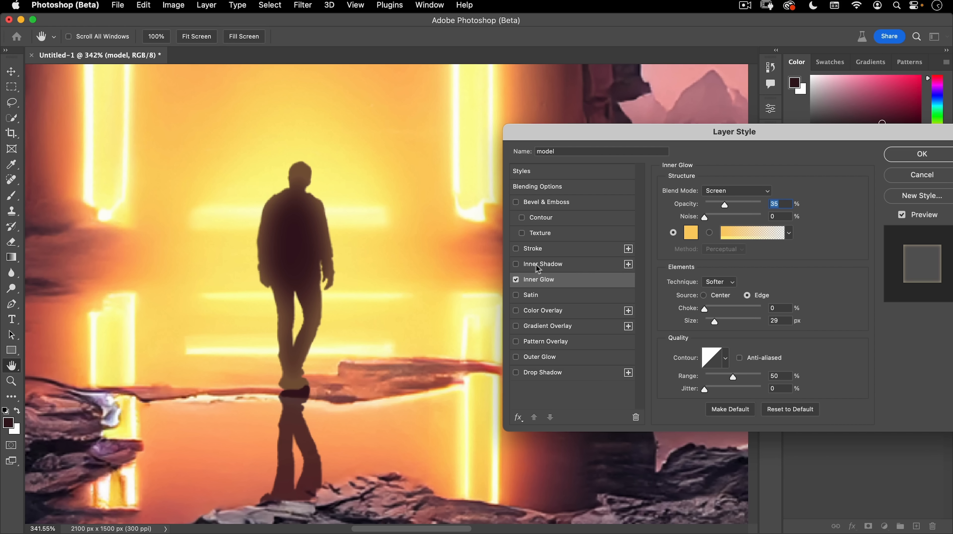
Step: Add an Inner Shadow to the model layer with Screen blend mode and a yellow sampled from the glowing background
{"action": "left_click", "coordinate": [543, 265]}
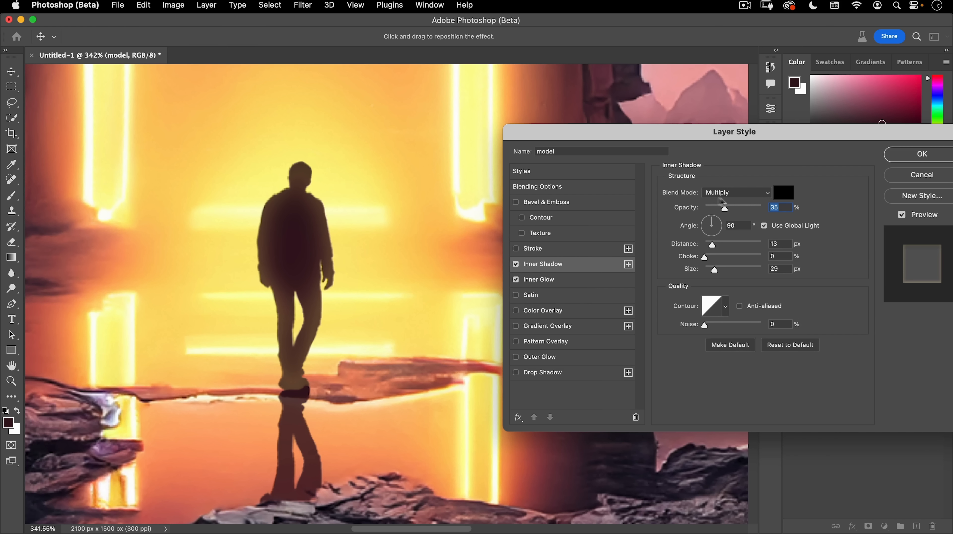
{"action": "left_click", "coordinate": [730, 193]}
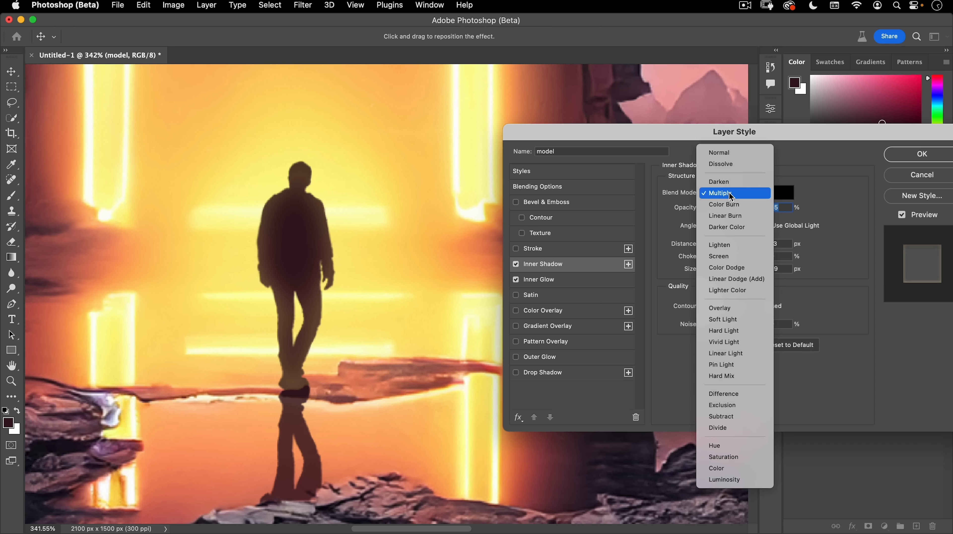
{"action": "left_click", "coordinate": [723, 256]}
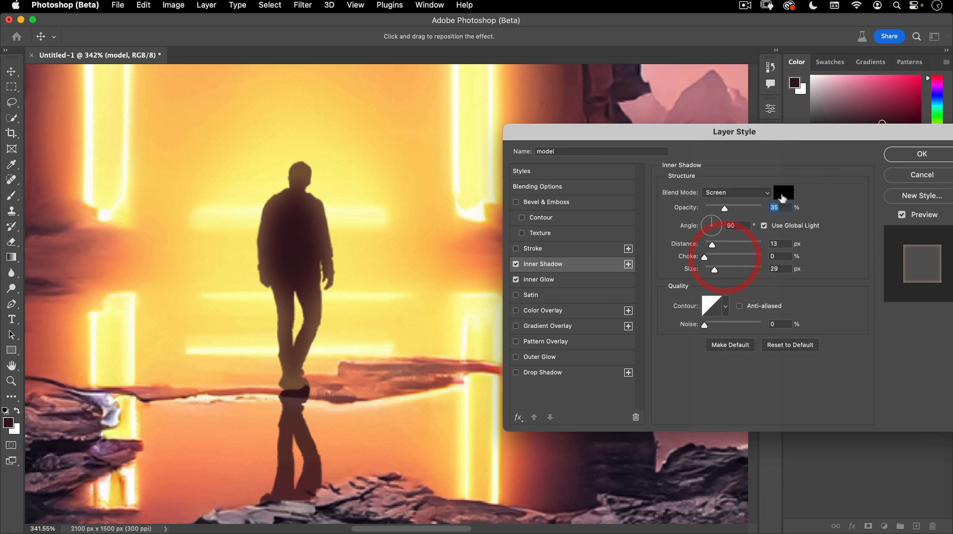
{"action": "left_click", "coordinate": [784, 192]}
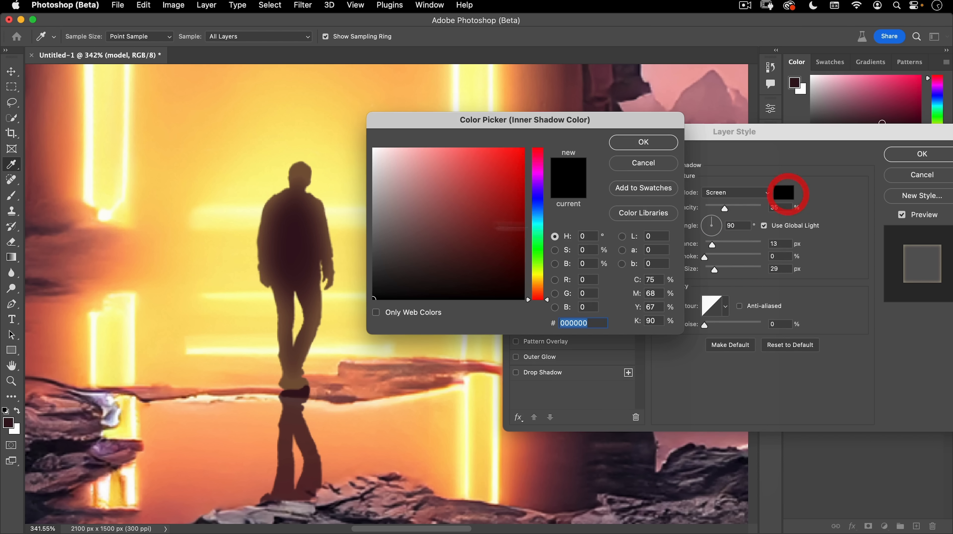
{"action": "left_click", "coordinate": [340, 164]}
{"action": "left_click", "coordinate": [632, 144]}
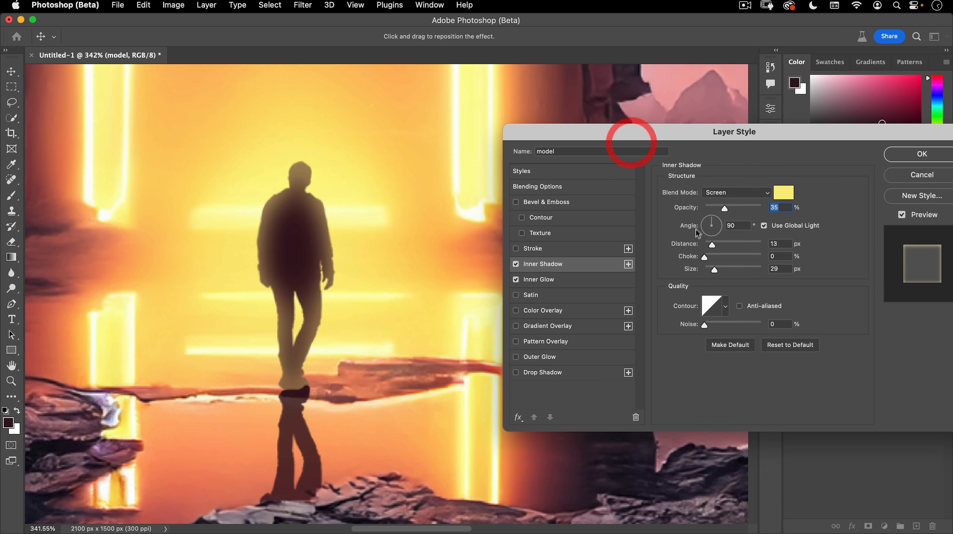
Step: Turn off global light for the inner shadow and set its distance to 4 px and size to 5 px
{"action": "left_click", "coordinate": [764, 225]}
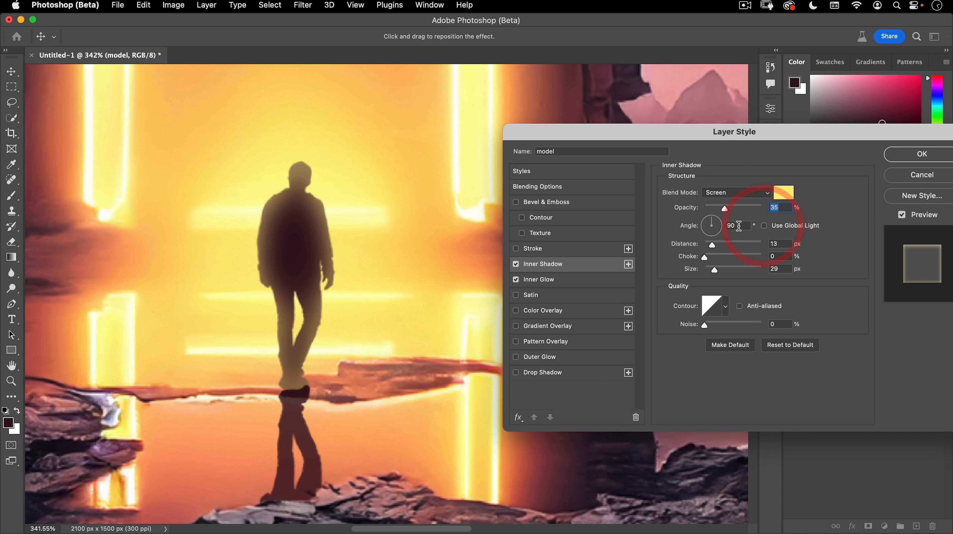
{"action": "left_click", "coordinate": [696, 225]}
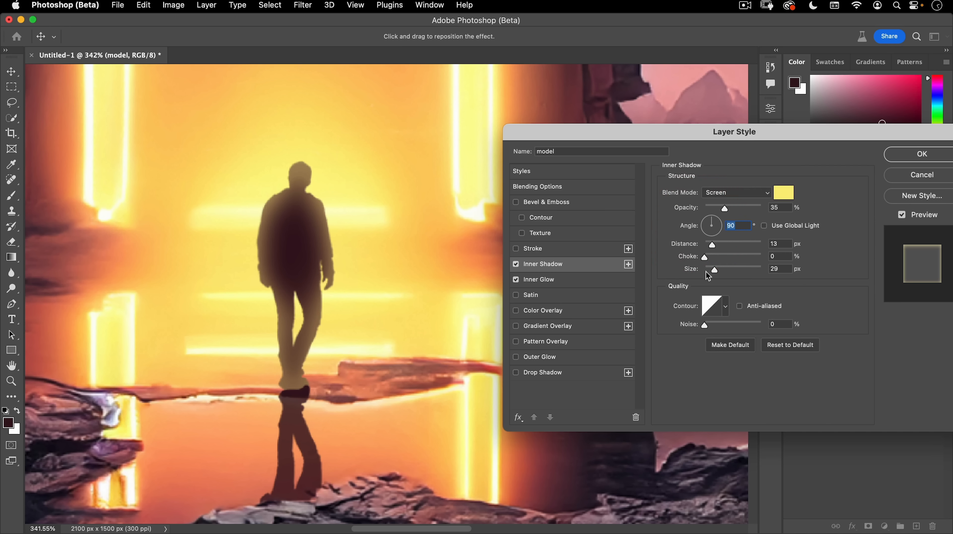
{"action": "left_click_drag", "start_coordinate": [716, 275], "coordinate": [709, 248]}
{"action": "left_click", "coordinate": [684, 273]}
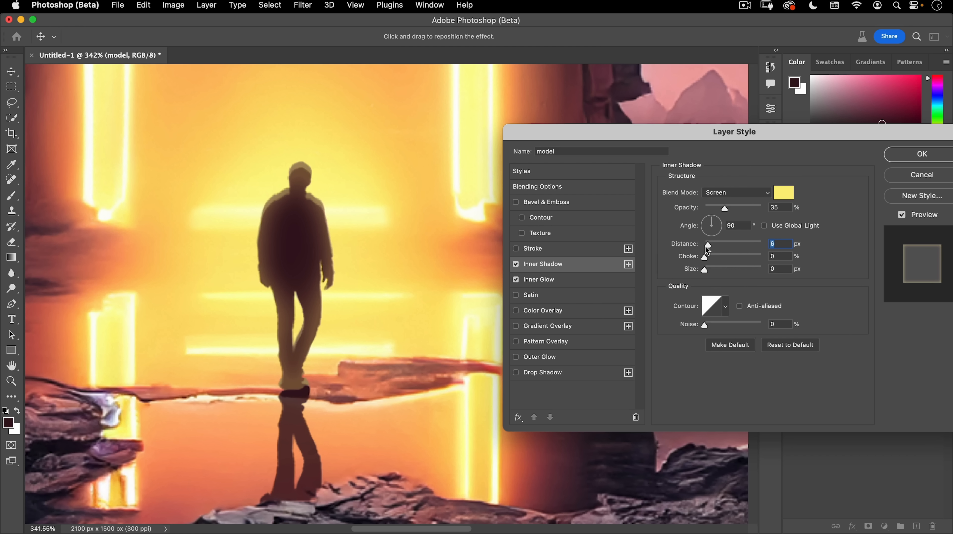
{"action": "left_click_drag", "start_coordinate": [708, 245], "coordinate": [708, 270]}
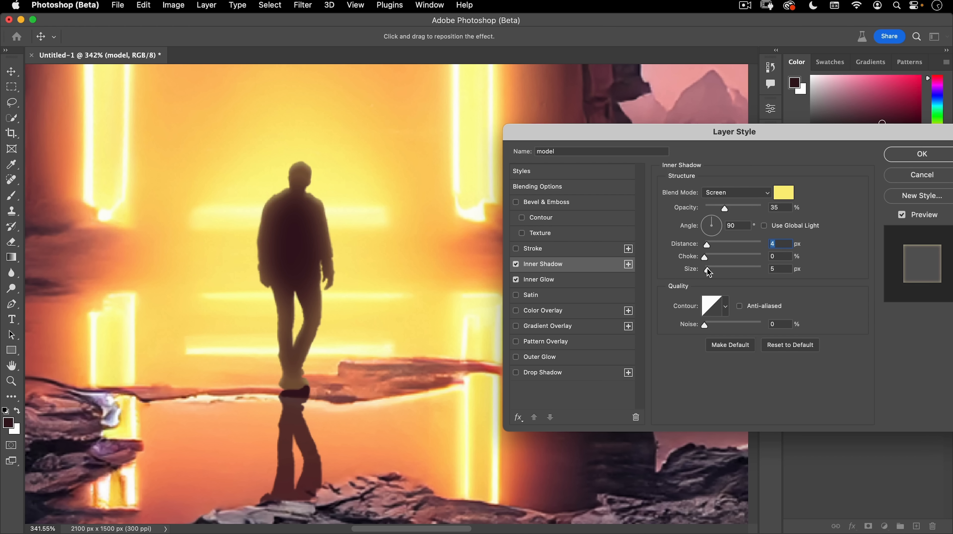
Step: Set the inner shadow's opacity to 48% and apply the layer effects to the model layer
{"action": "mouse_move", "coordinate": [724, 208]}
{"action": "left_mouse_down"}
{"action": "mouse_move", "coordinate": [744, 210]}
{"action": "mouse_move", "coordinate": [731, 211]}
{"action": "left_mouse_up"}
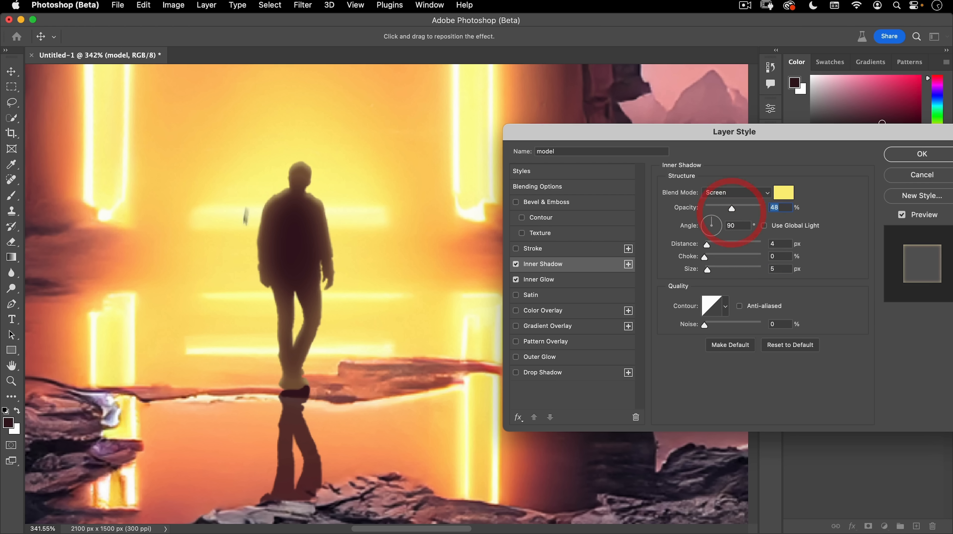
{"action": "key", "text": "space"}
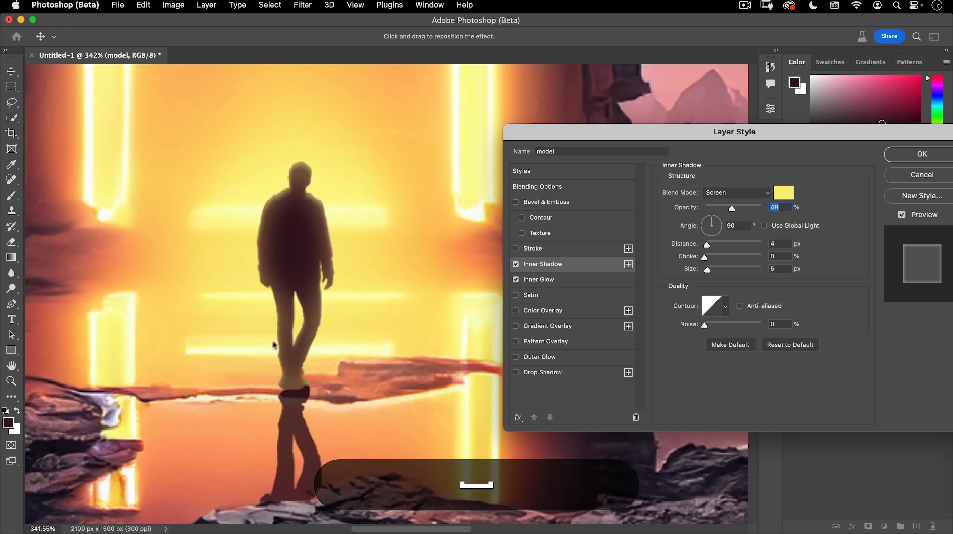
{"action": "left_click", "coordinate": [294, 330], "text": "super"}
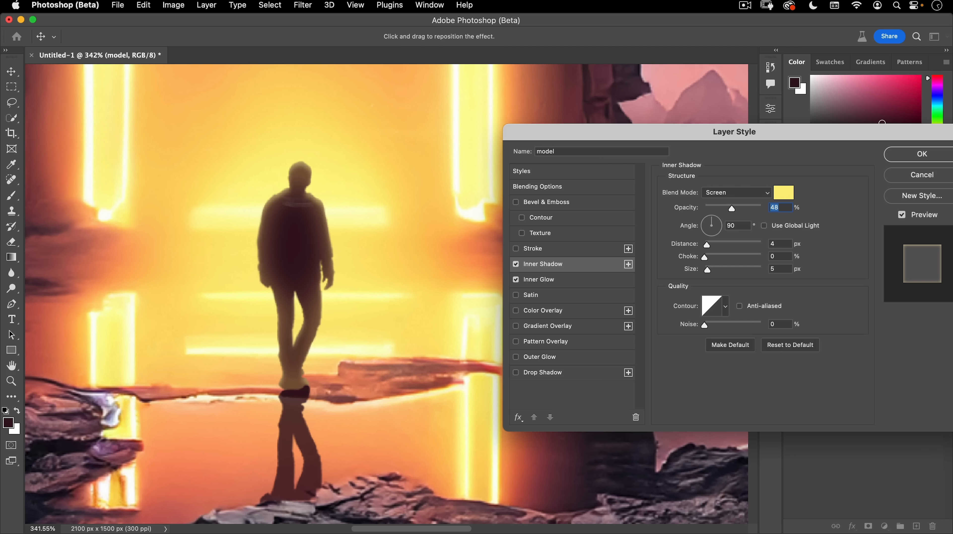
{"action": "left_click_drag", "start_coordinate": [613, 137], "coordinate": [549, 121]}
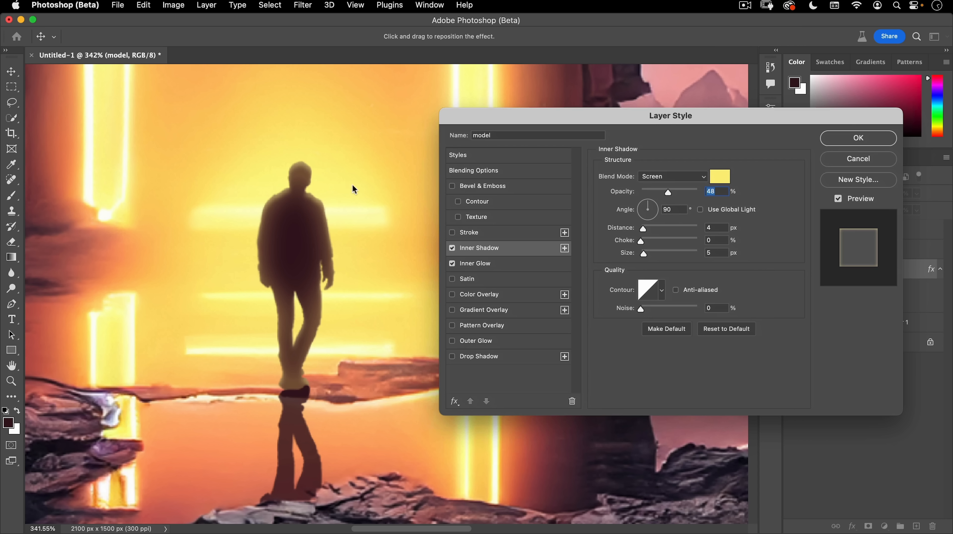
{"action": "left_click_drag", "start_coordinate": [509, 119], "coordinate": [467, 106]}
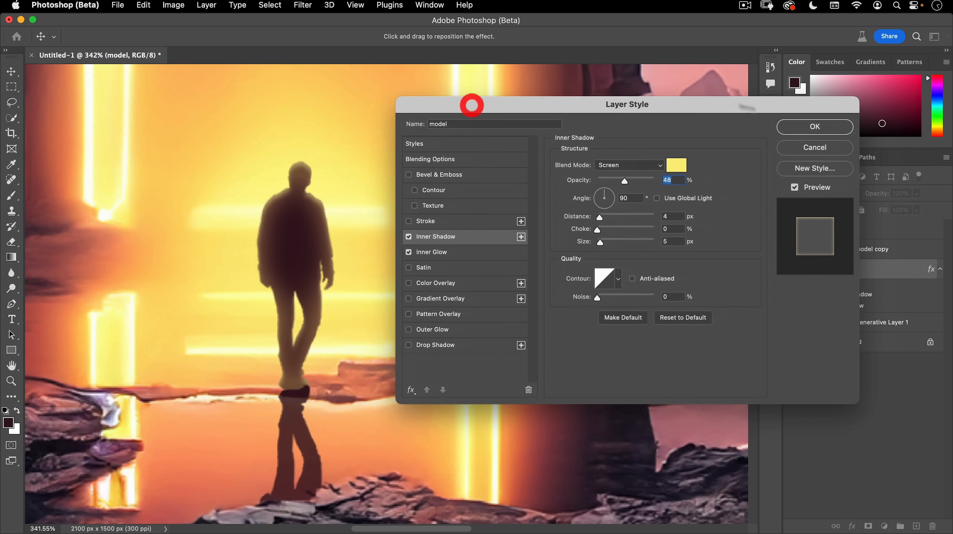
{"action": "left_click", "coordinate": [814, 127]}
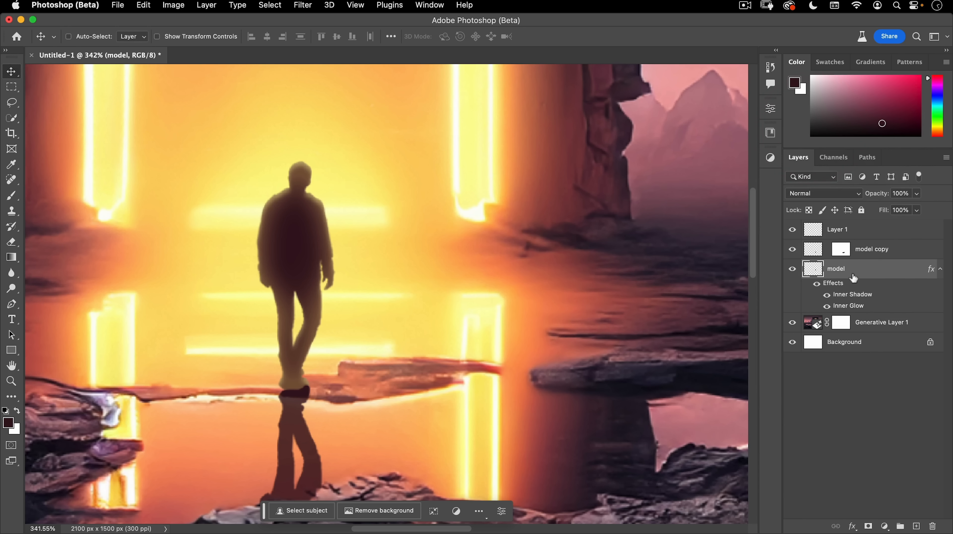
Step: Duplicate the model layer together with its effects and delete the effects from the original model layer
{"action": "left_click_drag", "start_coordinate": [874, 276], "coordinate": [919, 527]}
{"action": "left_click", "coordinate": [827, 329]}
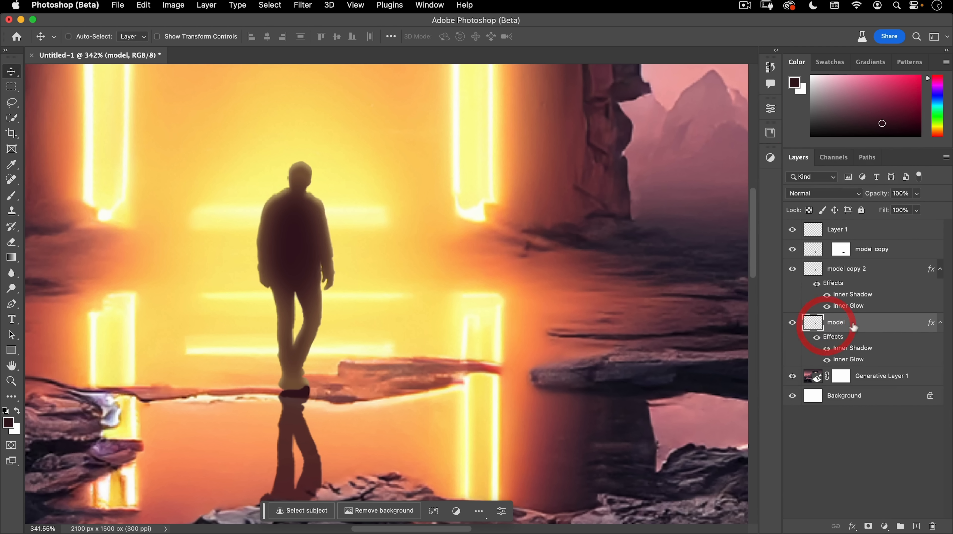
{"action": "left_click_drag", "start_coordinate": [838, 343], "coordinate": [932, 525]}
Step: In the blending options of the model copy 2 layer, enable Layer Mask Hides Effects and set Fill Opacity to 0%
{"action": "left_click", "coordinate": [840, 269]}
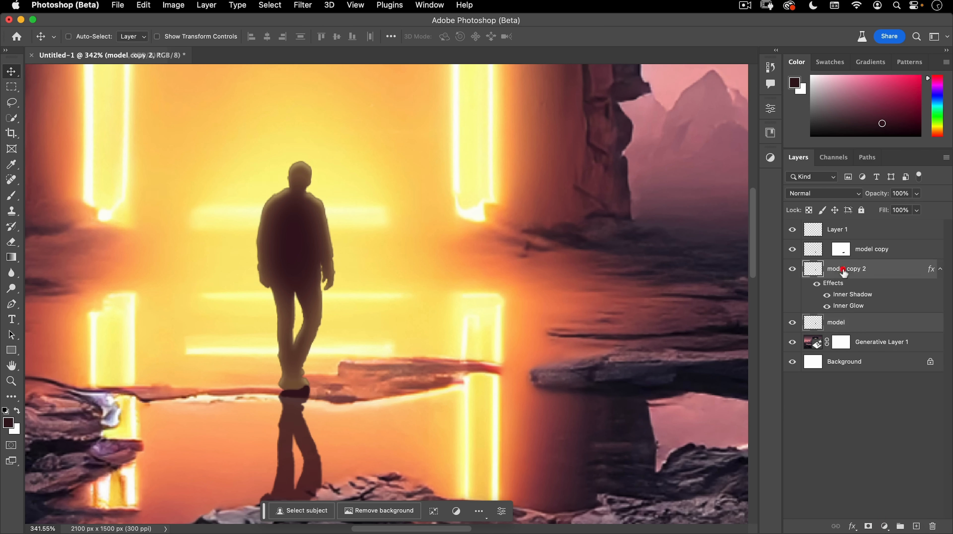
{"action": "double_click", "coordinate": [831, 287]}
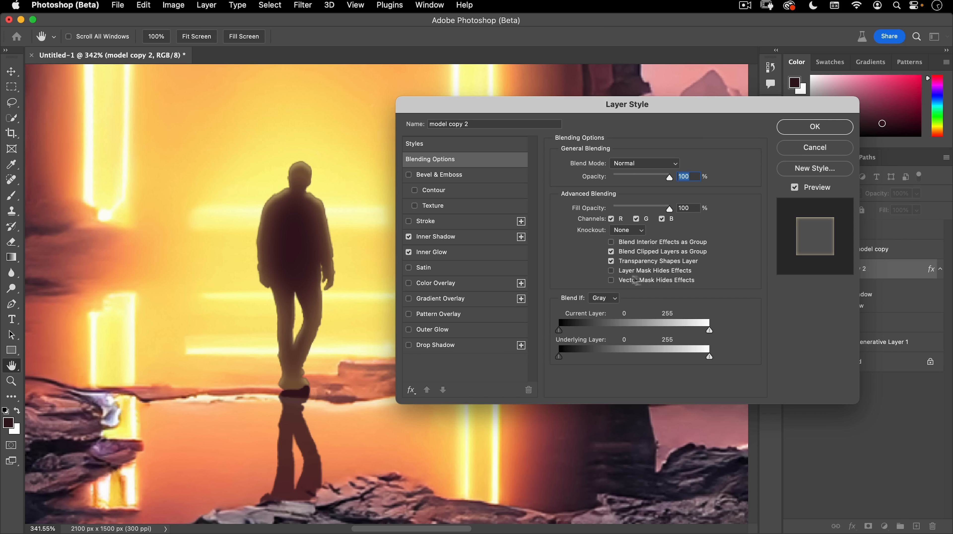
{"action": "left_click", "coordinate": [612, 272]}
{"action": "left_click_drag", "start_coordinate": [620, 209], "coordinate": [597, 208]}
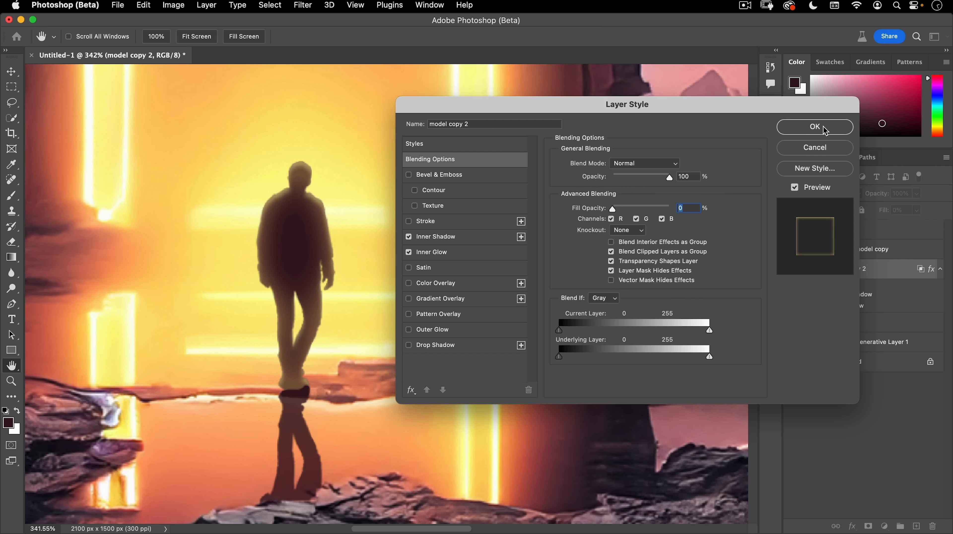
{"action": "left_click", "coordinate": [815, 127]}
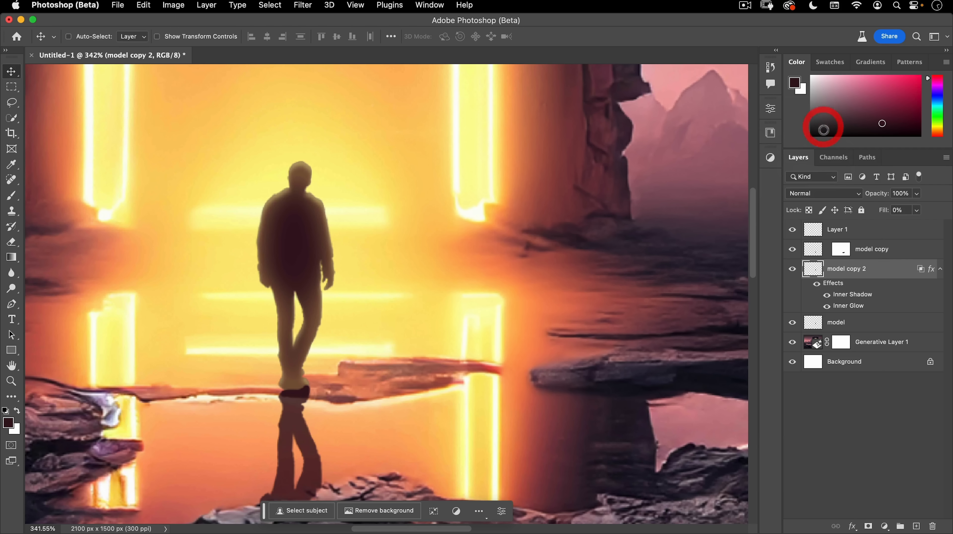
Step: Compare the figure with and without the glow effects by toggling the visibility of model copy 2, leaving it visible
{"action": "left_click", "coordinate": [794, 270]}
{"action": "left_click", "coordinate": [794, 270]}
{"action": "left_click", "coordinate": [794, 269]}
{"action": "left_click", "coordinate": [794, 270]}
{"action": "left_click", "coordinate": [794, 270]}
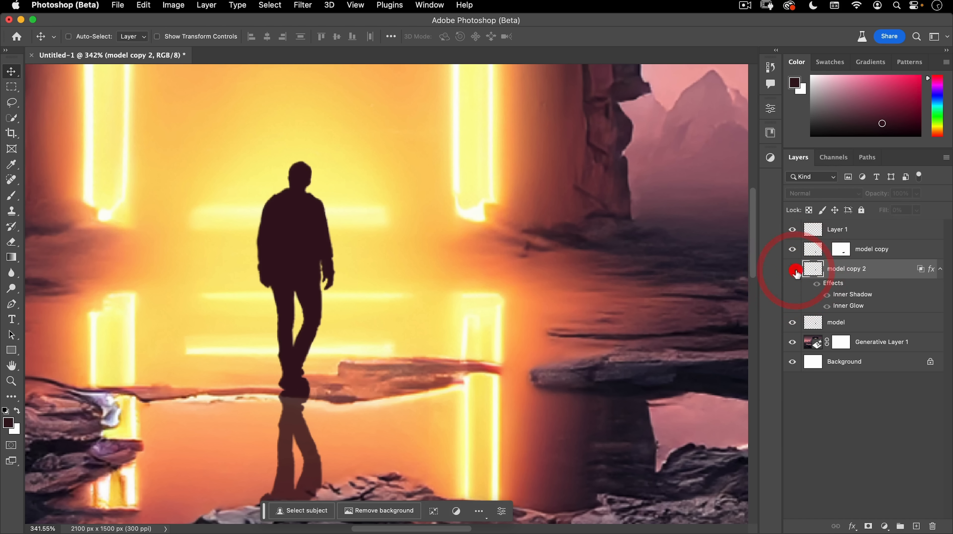
{"action": "left_click", "coordinate": [795, 270]}
{"action": "left_click", "coordinate": [794, 269]}
{"action": "left_click", "coordinate": [794, 270]}
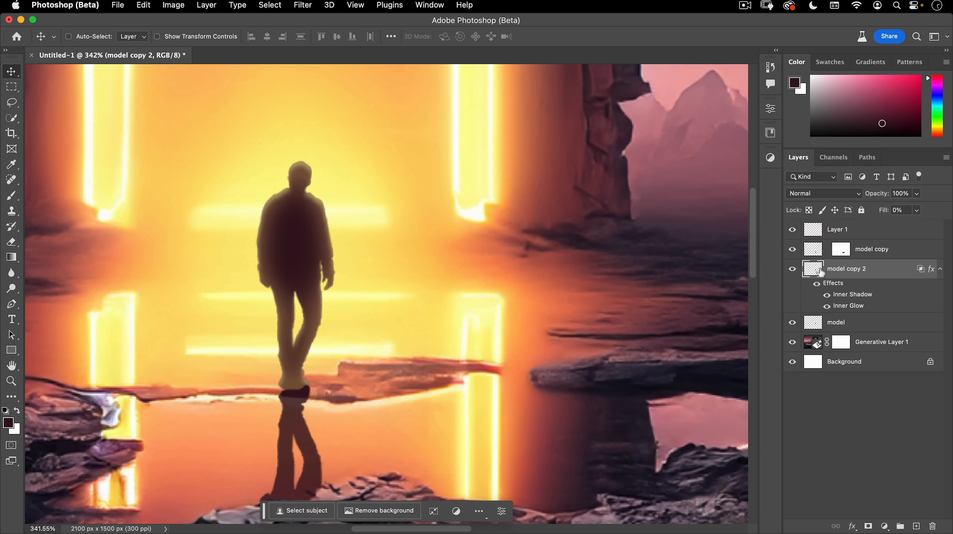
Step: Add a layer mask to model copy 2 and hide the glow around the feet and lower legs with a 124 px soft black brush
{"action": "left_click", "coordinate": [868, 526]}
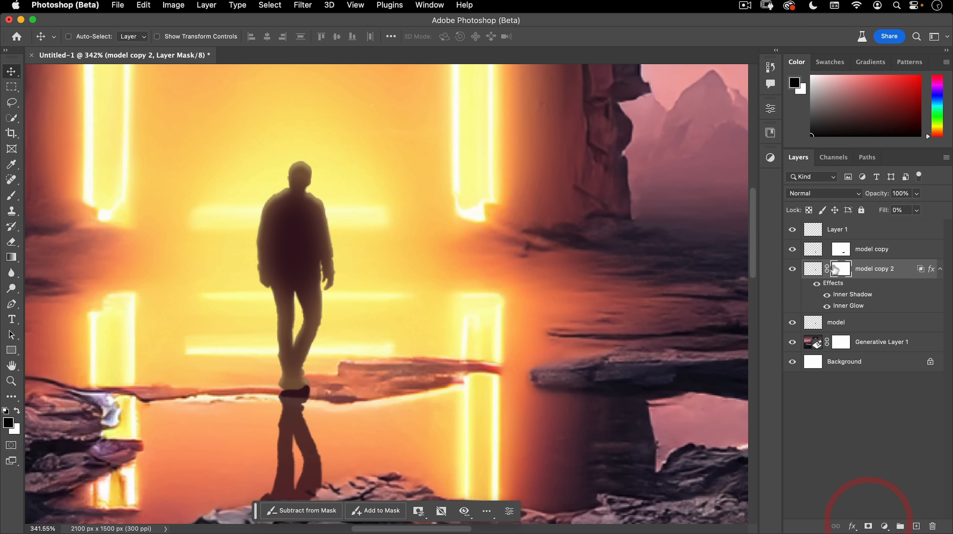
{"action": "left_click", "coordinate": [11, 195]}
{"action": "right_click", "coordinate": [442, 246]}
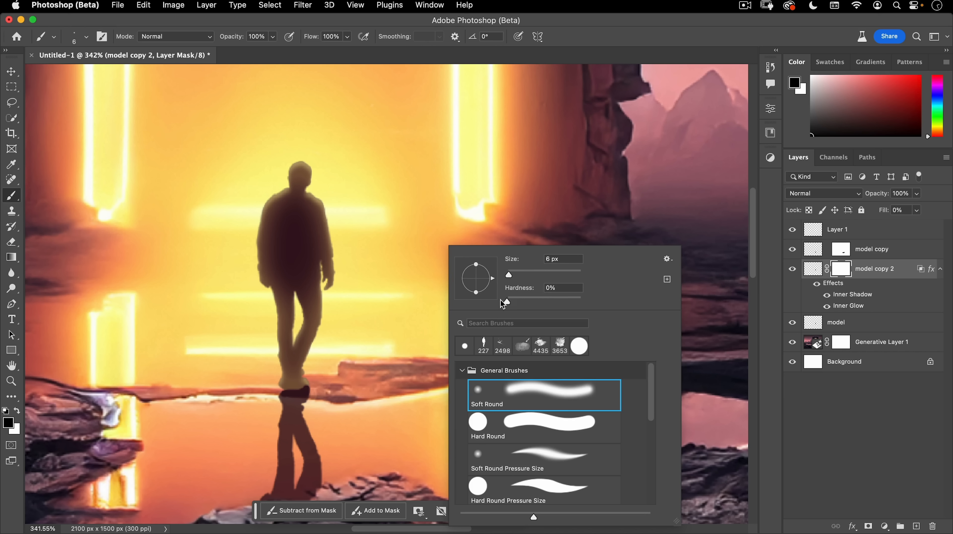
{"action": "mouse_move", "coordinate": [514, 302]}
{"action": "left_mouse_down"}
{"action": "mouse_move", "coordinate": [503, 303]}
{"action": "mouse_move", "coordinate": [539, 278]}
{"action": "left_mouse_up"}
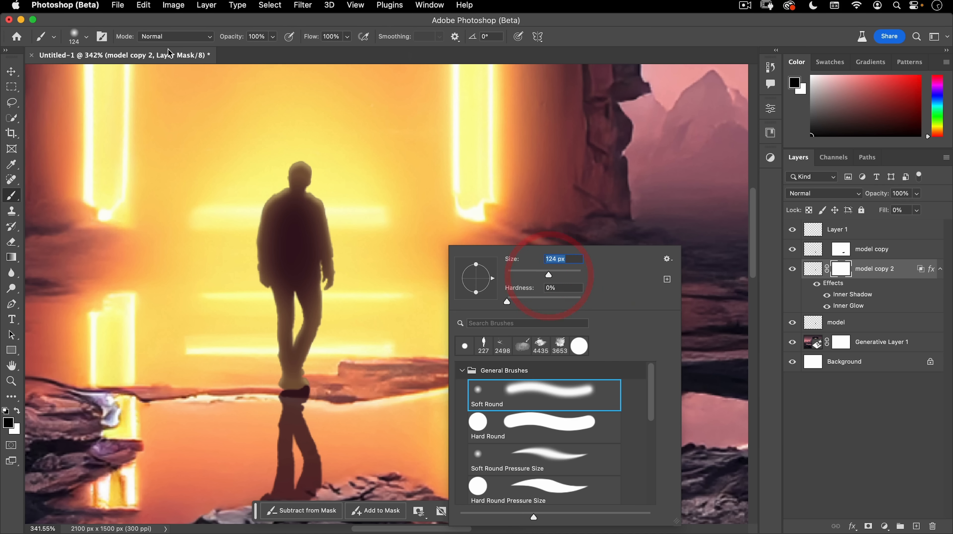
{"action": "key", "text": "Return"}
{"action": "mouse_move", "coordinate": [337, 413]}
{"action": "left_mouse_down"}
{"action": "mouse_move", "coordinate": [282, 417]}
{"action": "mouse_move", "coordinate": [322, 405]}
{"action": "mouse_move", "coordinate": [271, 424]}
{"action": "mouse_move", "coordinate": [347, 386]}
{"action": "left_mouse_up"}
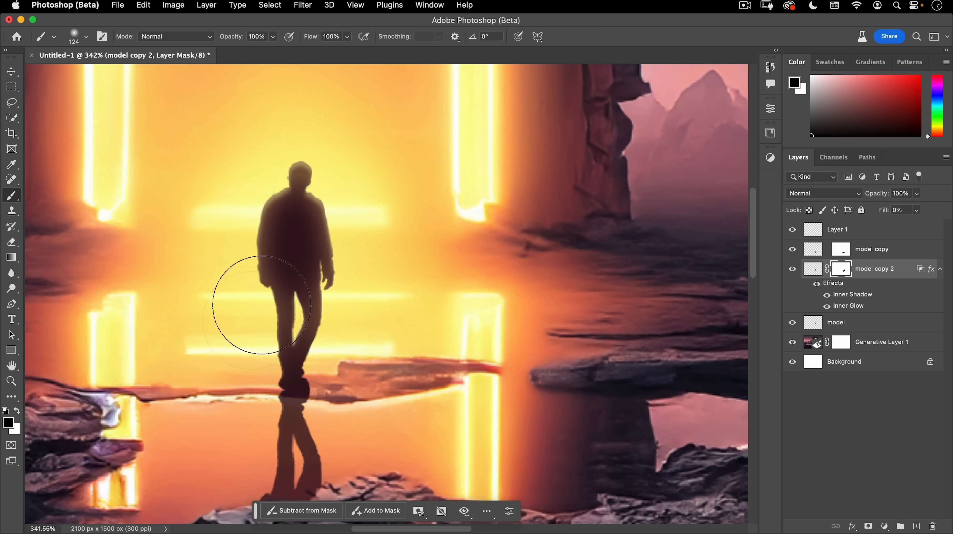
Step: Lower the opacity of the masked glow layer model copy 2 to 93%
{"action": "left_click_drag", "start_coordinate": [378, 267], "coordinate": [326, 303]}
{"action": "key", "text": "v"}
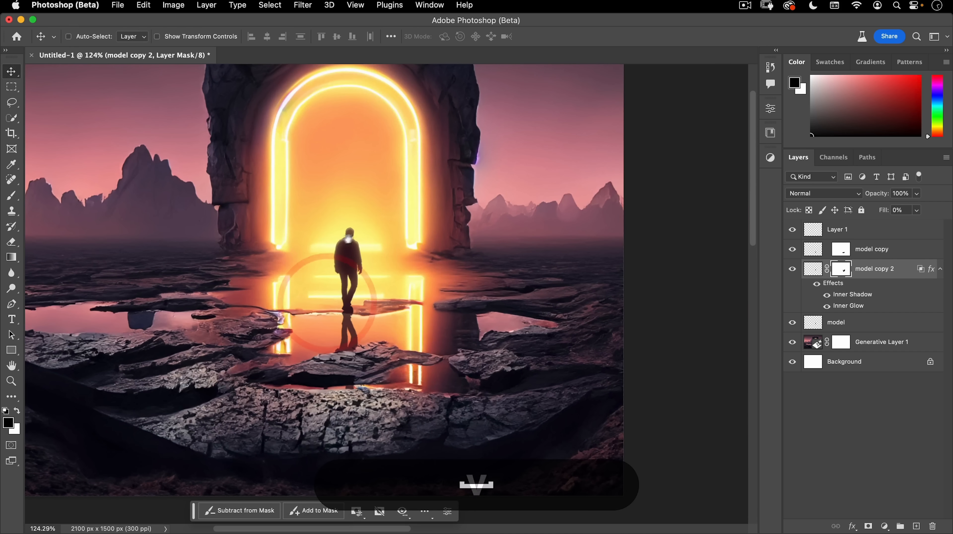
{"action": "left_click_drag", "start_coordinate": [334, 247], "coordinate": [358, 236]}
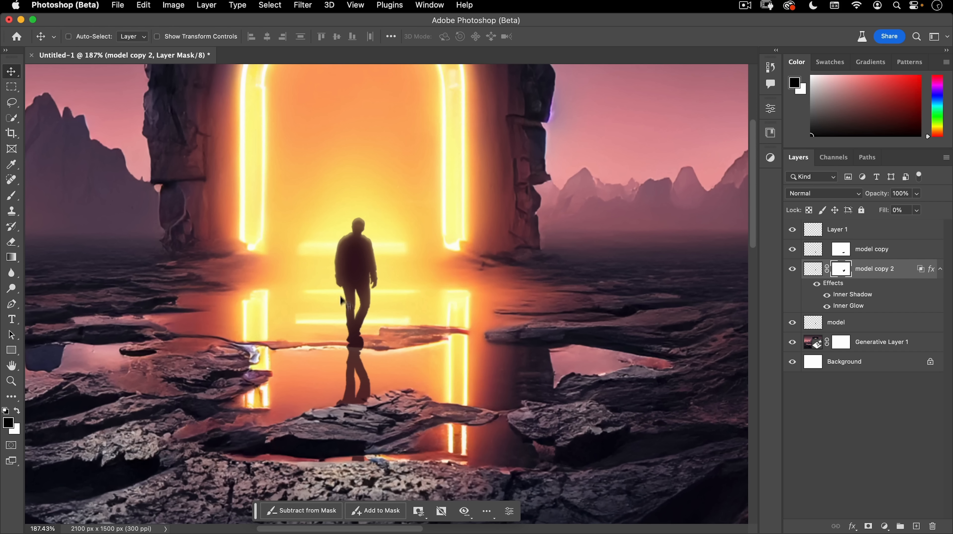
{"action": "left_click_drag", "start_coordinate": [357, 352], "coordinate": [402, 363]}
{"action": "mouse_move", "coordinate": [497, 338]}
{"action": "left_mouse_down"}
{"action": "mouse_move", "coordinate": [477, 340]}
{"action": "mouse_move", "coordinate": [475, 367]}
{"action": "mouse_move", "coordinate": [499, 321]}
{"action": "left_mouse_up"}
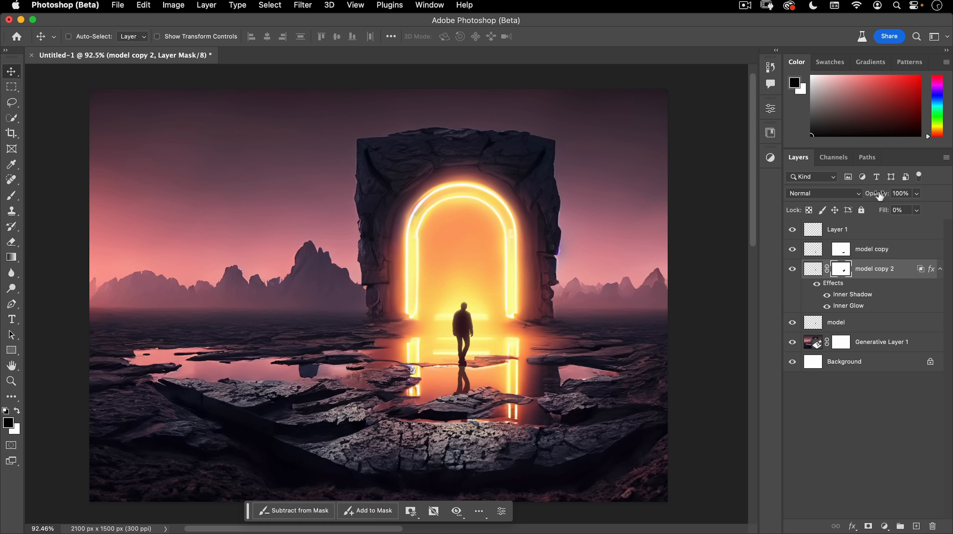
{"action": "mouse_move", "coordinate": [875, 193]}
{"action": "left_mouse_down"}
{"action": "mouse_move", "coordinate": [867, 198]}
{"action": "mouse_move", "coordinate": [876, 202]}
{"action": "left_mouse_up"}
Step: Try a duplicate of the model copy 2 layer, delete the duplicate, and set the opacity of model copy 2 to 90%
{"action": "left_click_drag", "start_coordinate": [815, 270], "coordinate": [916, 526]}
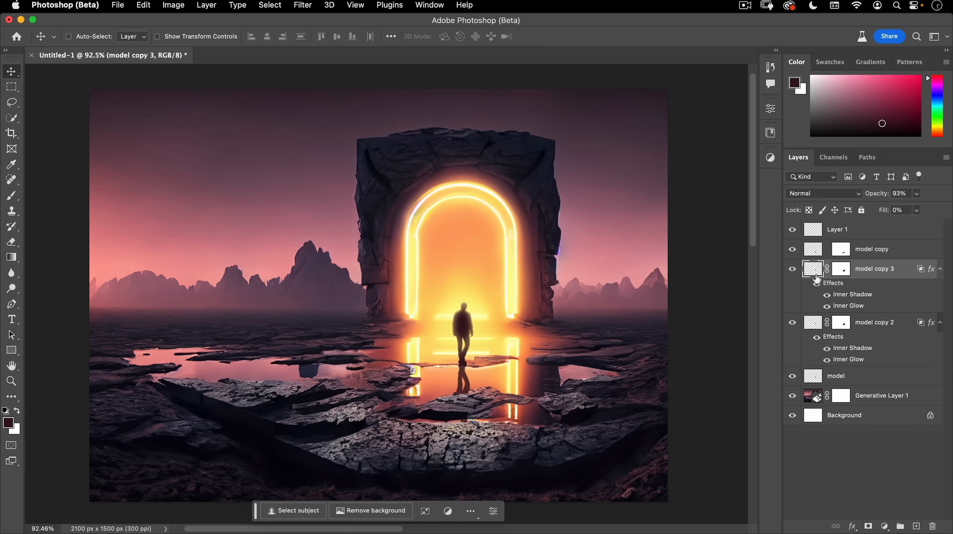
{"action": "left_click_drag", "start_coordinate": [814, 272], "coordinate": [932, 525]}
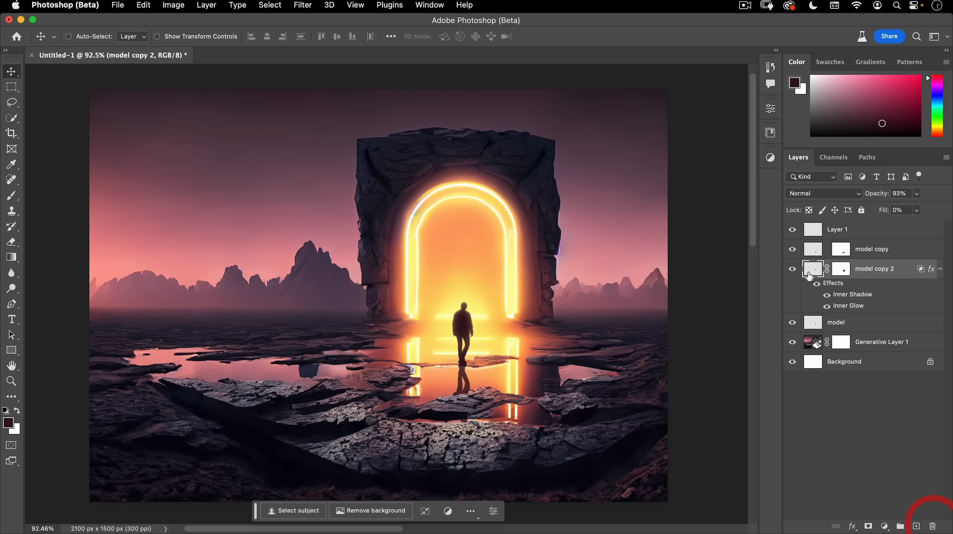
{"action": "left_click_drag", "start_coordinate": [881, 196], "coordinate": [872, 192]}
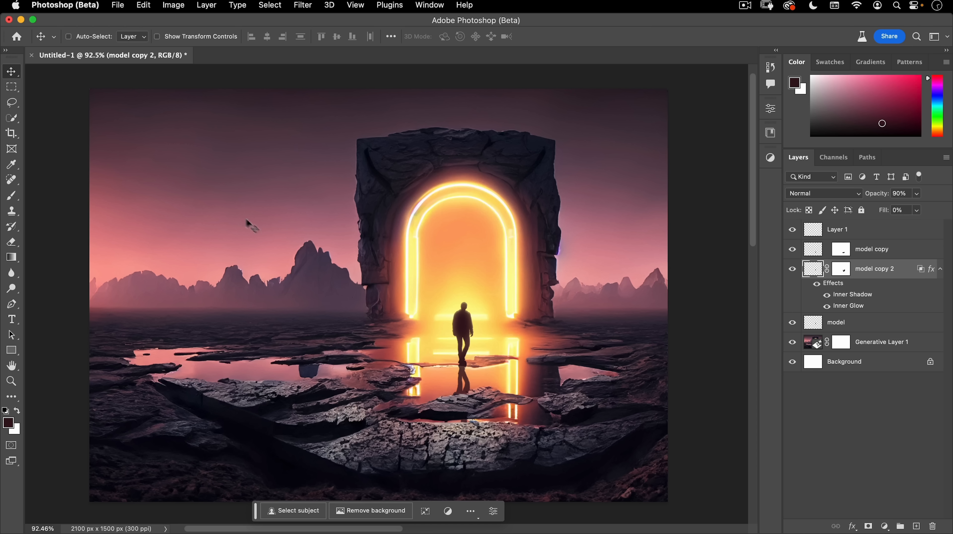
Step: Check what Layer 1 contributes by toggling its visibility, and rename it "foot shadow"
{"action": "left_click", "coordinate": [853, 230]}
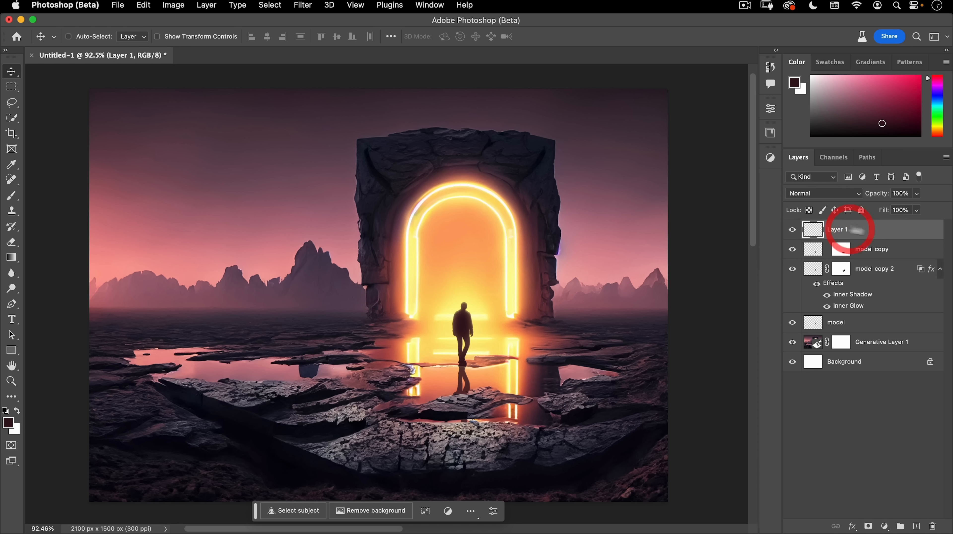
{"action": "left_click", "coordinate": [792, 230]}
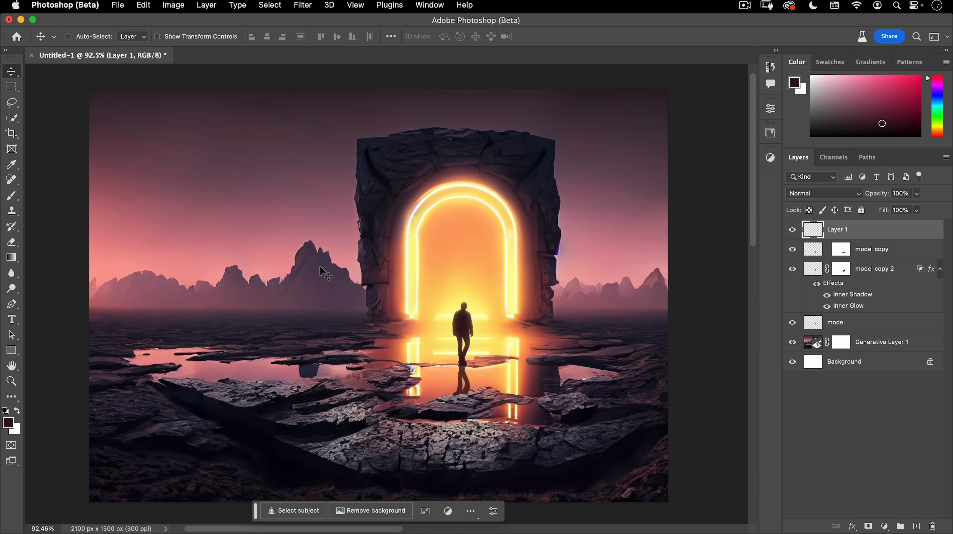
{"action": "left_click", "coordinate": [792, 230]}
{"action": "double_click", "coordinate": [836, 229]}
{"action": "type", "text": "f"}
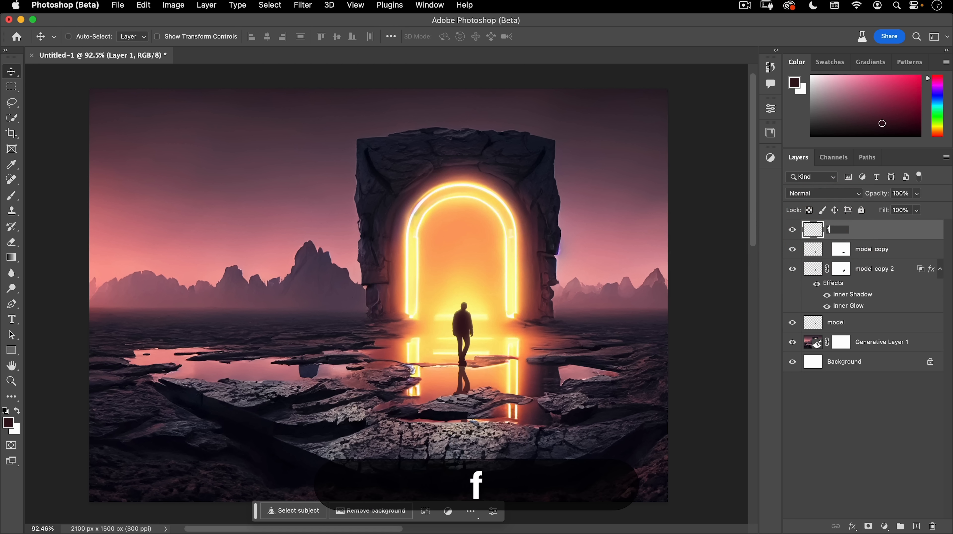
{"action": "type", "text": "oot shadow"}
{"action": "key", "text": "Return"}
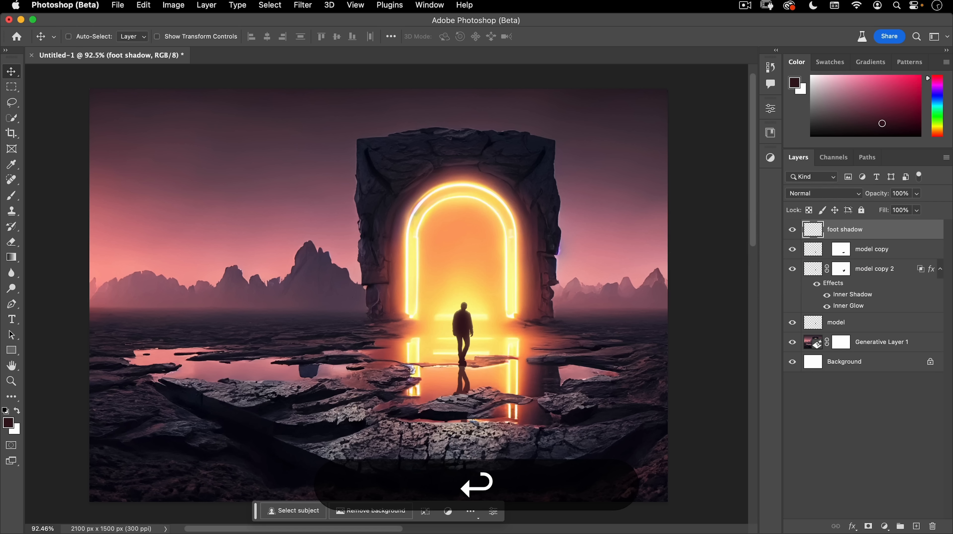
Step: Group all layers from foot shadow down to model and name the group "model"
{"action": "left_click", "coordinate": [855, 324], "text": "shift"}
{"action": "key", "text": "super+g"}
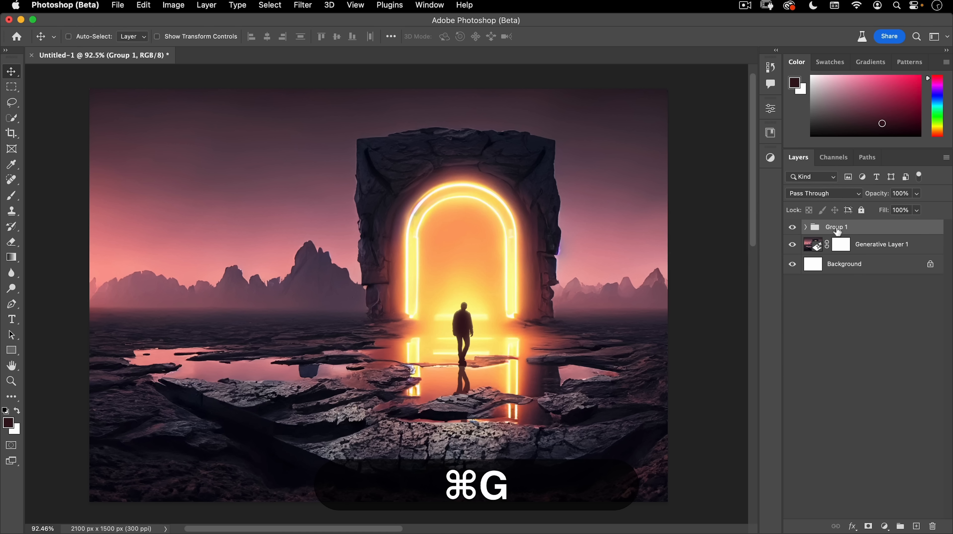
{"action": "double_click", "coordinate": [837, 227]}
{"action": "type", "text": "model"}
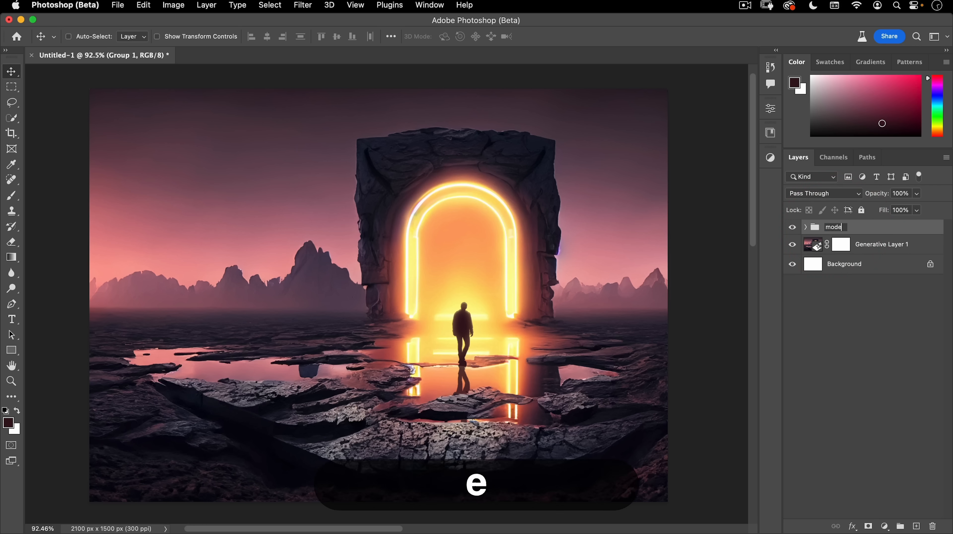
{"action": "key", "text": "Return"}
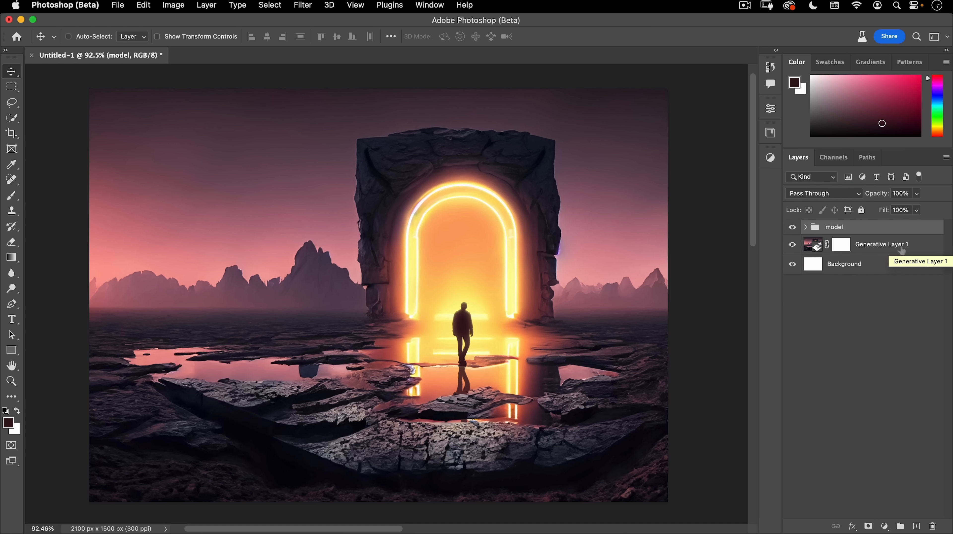
{"action": "left_click", "coordinate": [835, 349]}
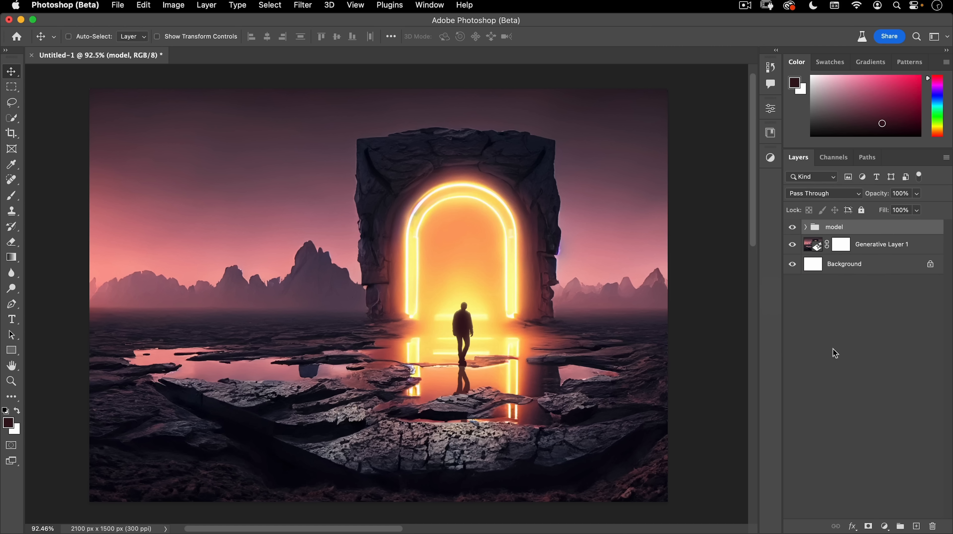
{"action": "left_click", "coordinate": [835, 227]}
{"action": "left_click", "coordinate": [824, 333]}
{"action": "left_click", "coordinate": [839, 228]}
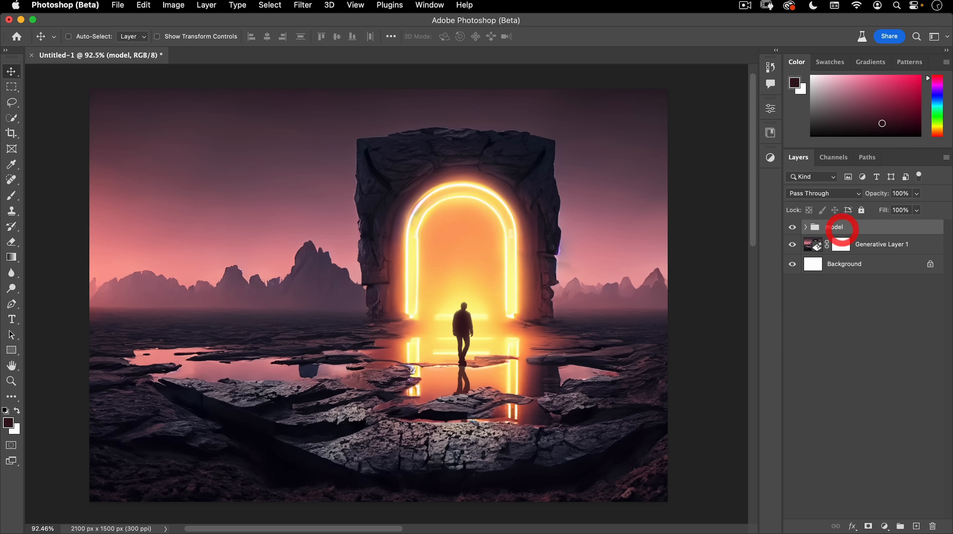
{"action": "left_click", "coordinate": [207, 5]}
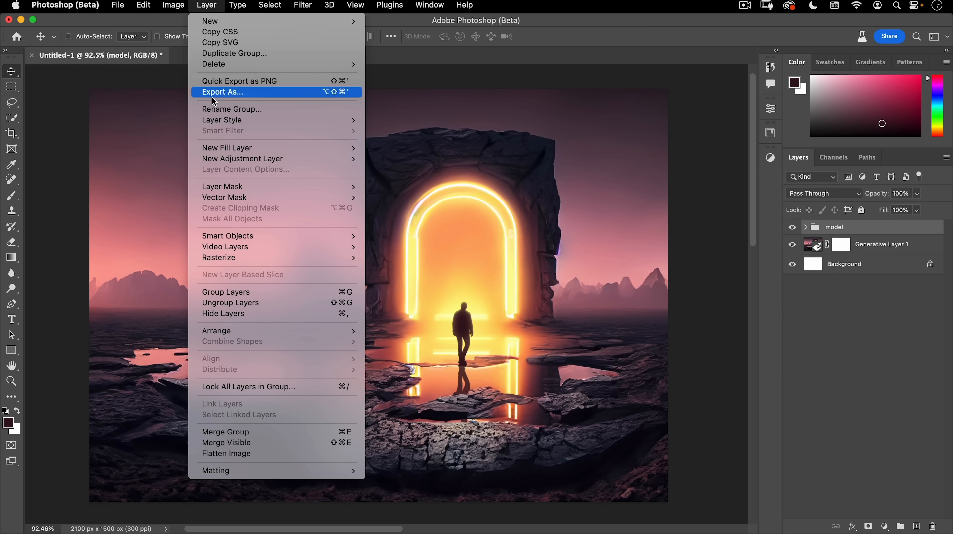
{"action": "left_click", "coordinate": [847, 374]}
Step: Add a new layer above the model group and name it "birds"
{"action": "left_click", "coordinate": [916, 525]}
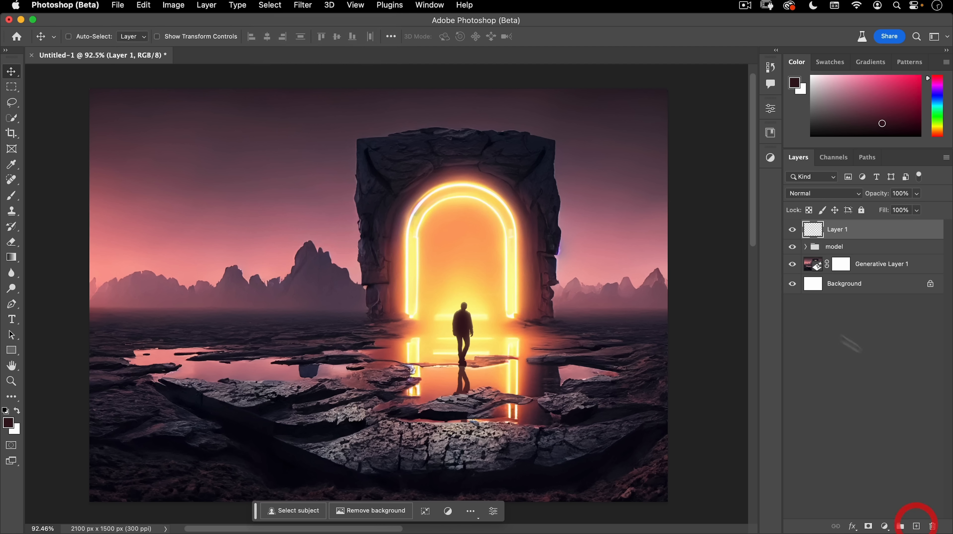
{"action": "double_click", "coordinate": [835, 229]}
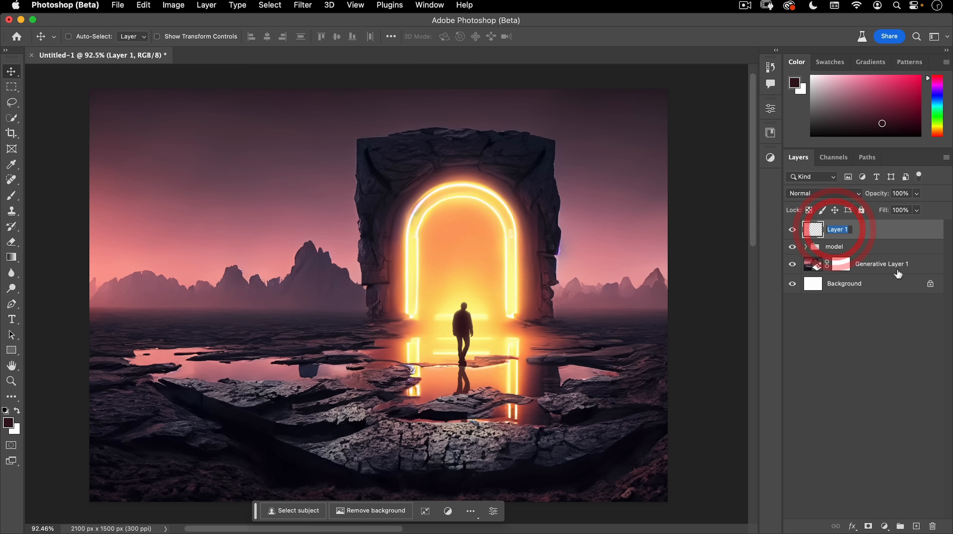
{"action": "type", "text": "birds"}
{"action": "key", "text": "Return"}
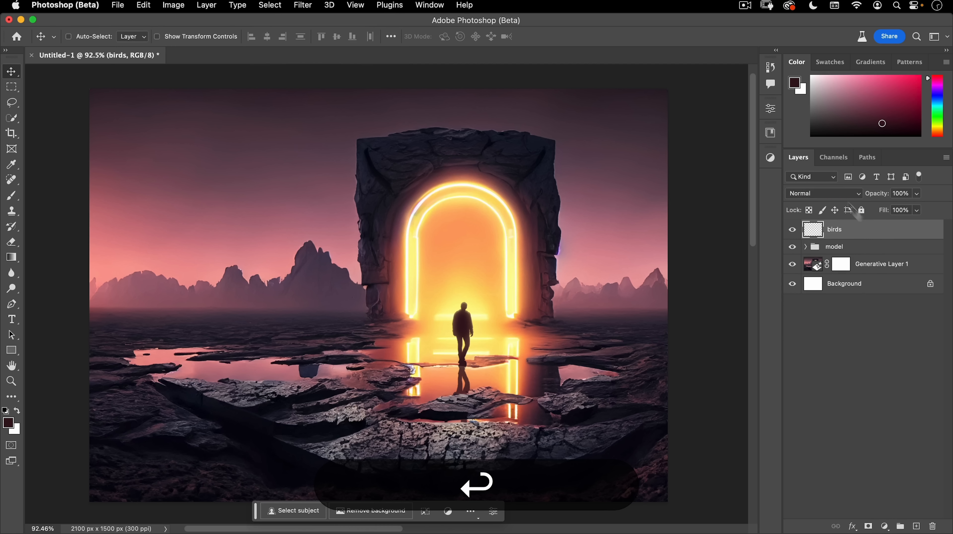
{"action": "left_click", "coordinate": [848, 232]}
{"action": "left_click", "coordinate": [834, 249]}
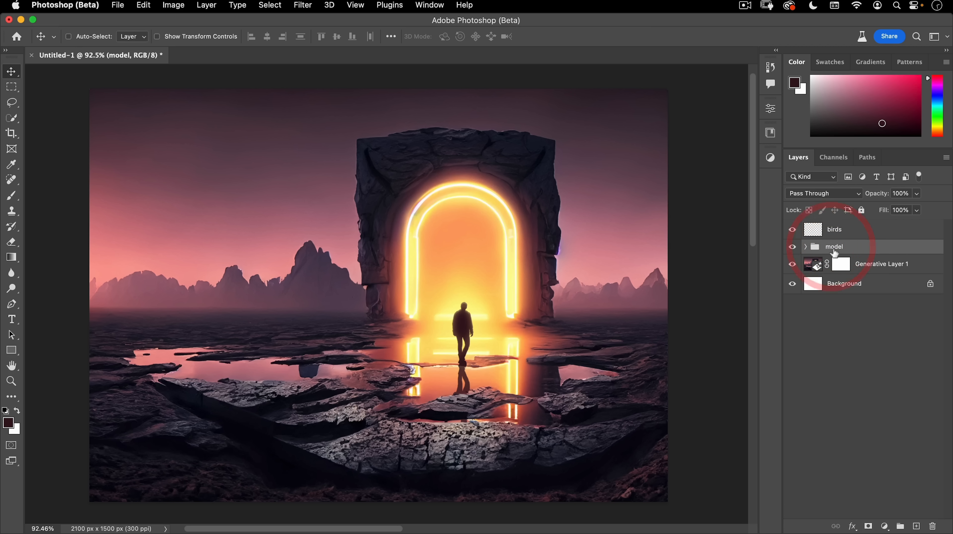
{"action": "left_click", "coordinate": [916, 526]}
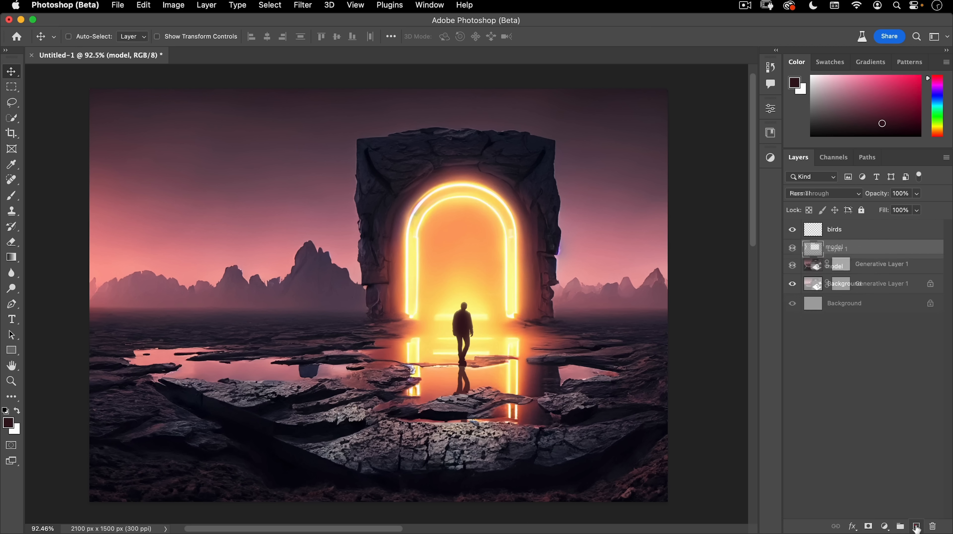
{"action": "left_click_drag", "start_coordinate": [812, 250], "coordinate": [832, 247]}
{"action": "key", "text": "Delete"}
Step: Choose the Nucly Flock 56 brush for painting on the birds layer and reduce its size to 1359 px
{"action": "left_click", "coordinate": [834, 229]}
{"action": "key", "text": "b"}
{"action": "right_click", "coordinate": [371, 203]}
{"action": "left_click", "coordinate": [406, 433]}
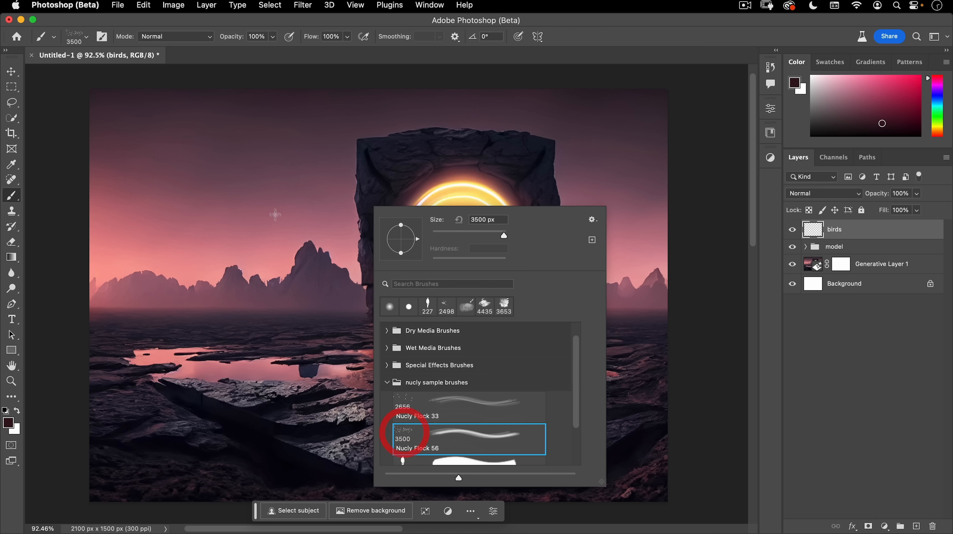
{"action": "left_click_drag", "start_coordinate": [286, 218], "coordinate": [119, 218]}
{"action": "left_click_drag", "start_coordinate": [456, 248], "coordinate": [121, 269]}
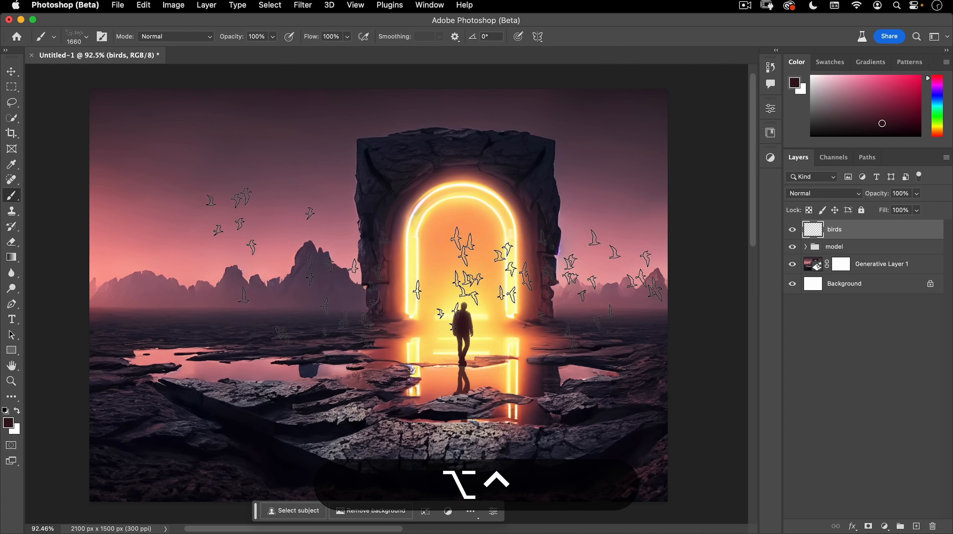
{"action": "left_click_drag", "start_coordinate": [431, 271], "coordinate": [300, 272]}
{"action": "left_click_drag", "start_coordinate": [452, 241], "coordinate": [465, 240]}
{"action": "left_click_drag", "start_coordinate": [447, 244], "coordinate": [510, 244]}
{"action": "left_click_drag", "start_coordinate": [437, 234], "coordinate": [429, 238]}
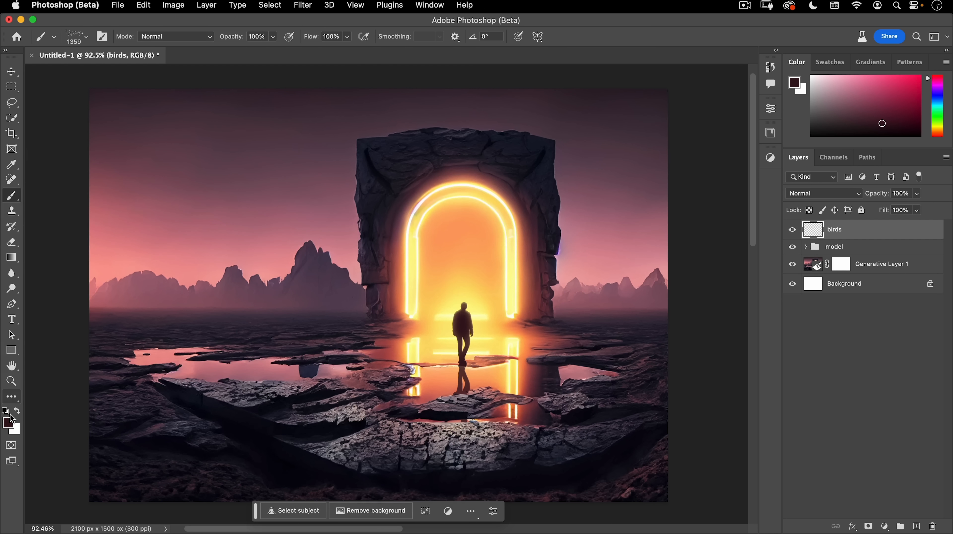
Step: Stamp a white flock of birds across the upper part of the portal and sky, and nudge it slightly right
{"action": "left_click", "coordinate": [17, 411]}
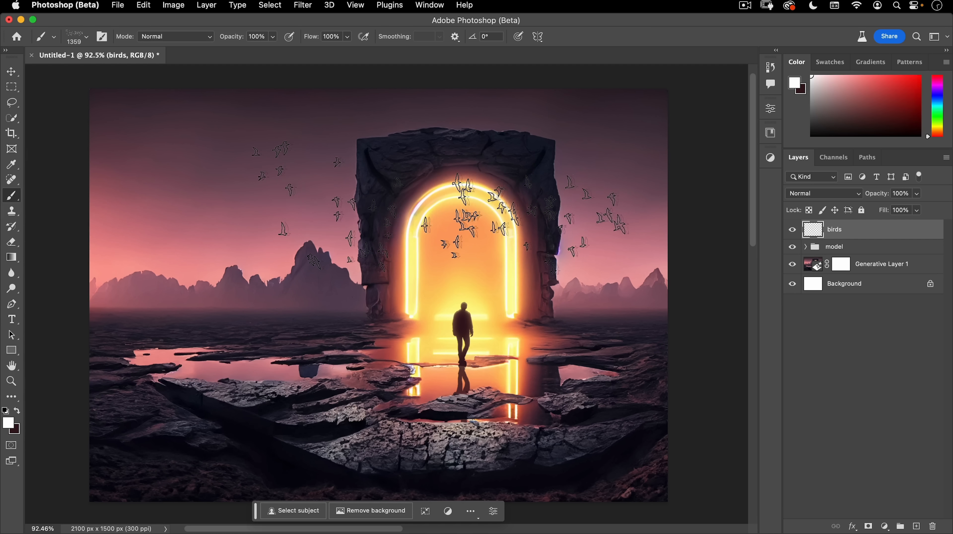
{"action": "left_click", "coordinate": [425, 176]}
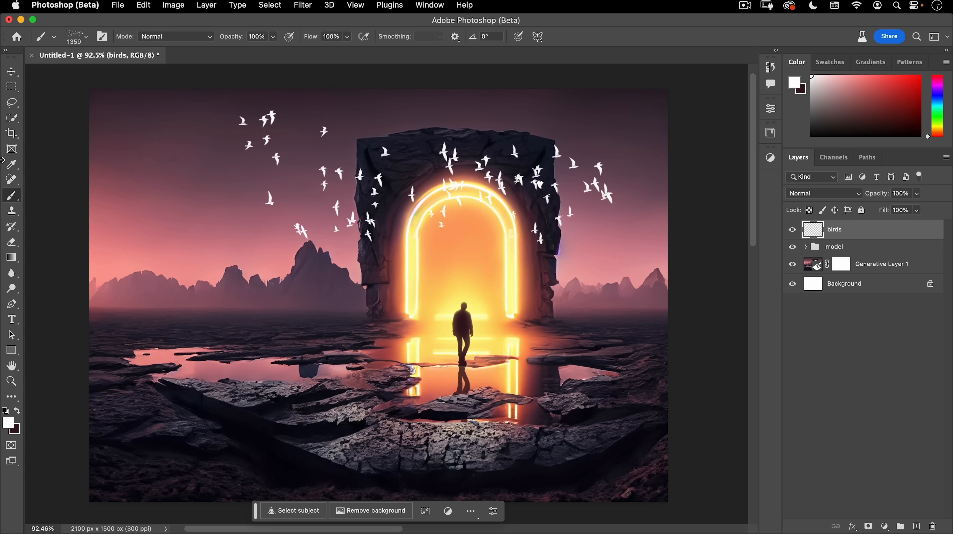
{"action": "key", "text": "v"}
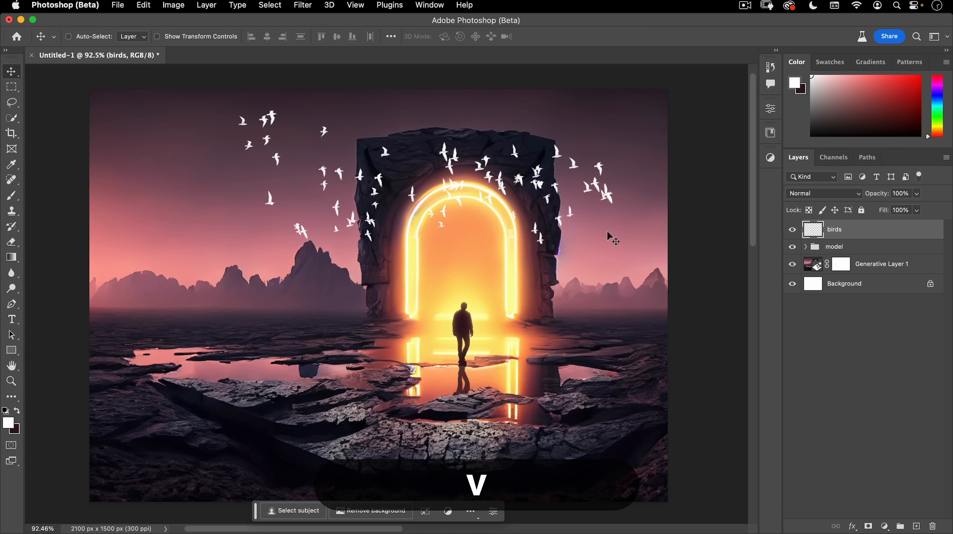
{"action": "mouse_move", "coordinate": [602, 225]}
{"action": "left_mouse_down"}
{"action": "mouse_move", "coordinate": [611, 231]}
{"action": "mouse_move", "coordinate": [611, 223]}
{"action": "left_mouse_up"}
{"action": "left_click_drag", "start_coordinate": [375, 210], "coordinate": [351, 194]}
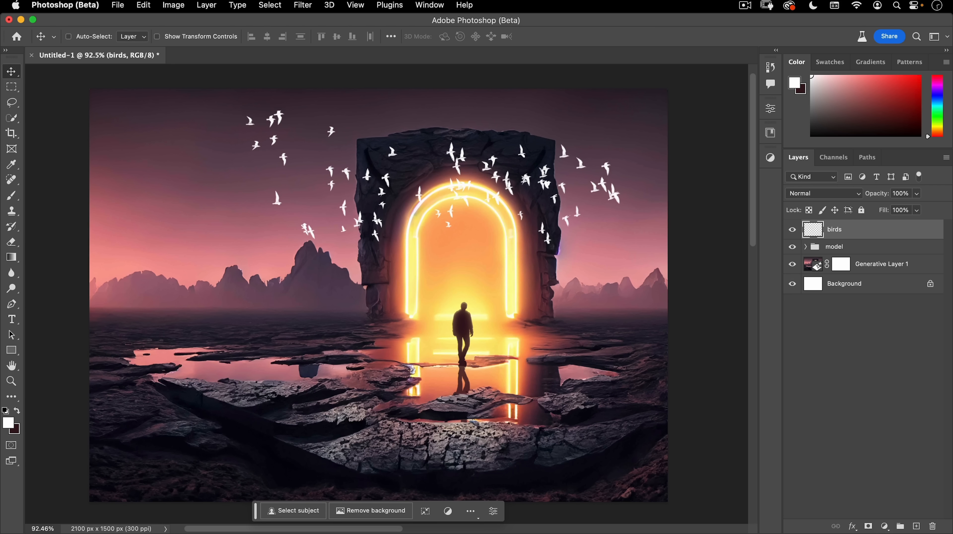
Step: Try darkening the white birds with a Hue/Saturation adjustment, testing Lightness values of -28, -12 and -47
{"action": "left_click", "coordinate": [172, 8]}
{"action": "mouse_move", "coordinate": [191, 38]}
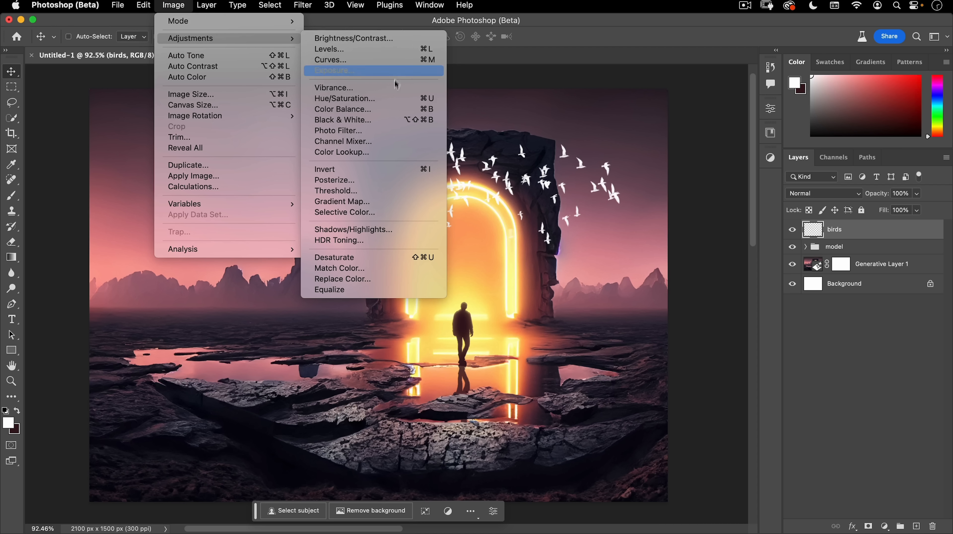
{"action": "left_click", "coordinate": [396, 100]}
{"action": "left_click_drag", "start_coordinate": [502, 113], "coordinate": [744, 268]}
{"action": "left_click_drag", "start_coordinate": [689, 406], "coordinate": [671, 407]}
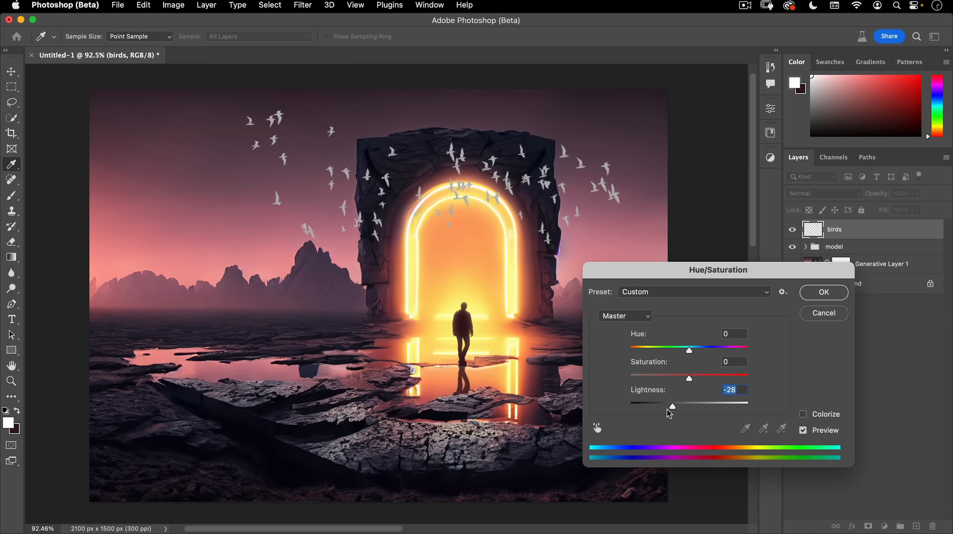
{"action": "left_click_drag", "start_coordinate": [675, 408], "coordinate": [684, 408]}
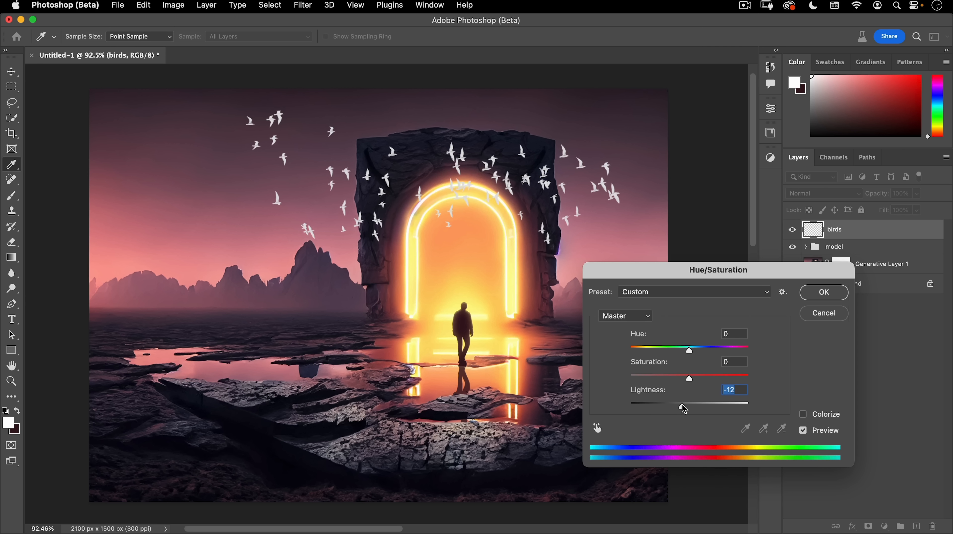
{"action": "left_click_drag", "start_coordinate": [682, 406], "coordinate": [661, 407]}
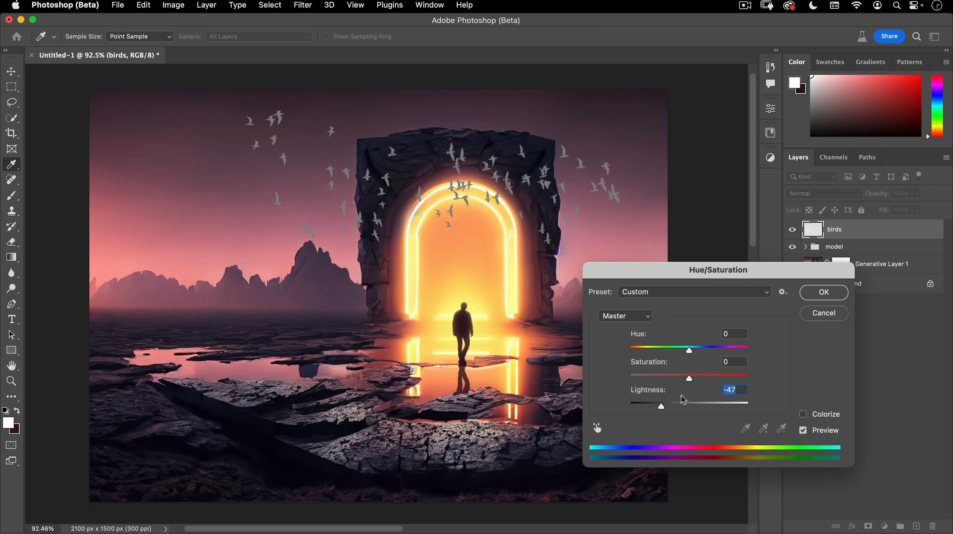
{"action": "left_click", "coordinate": [826, 315]}
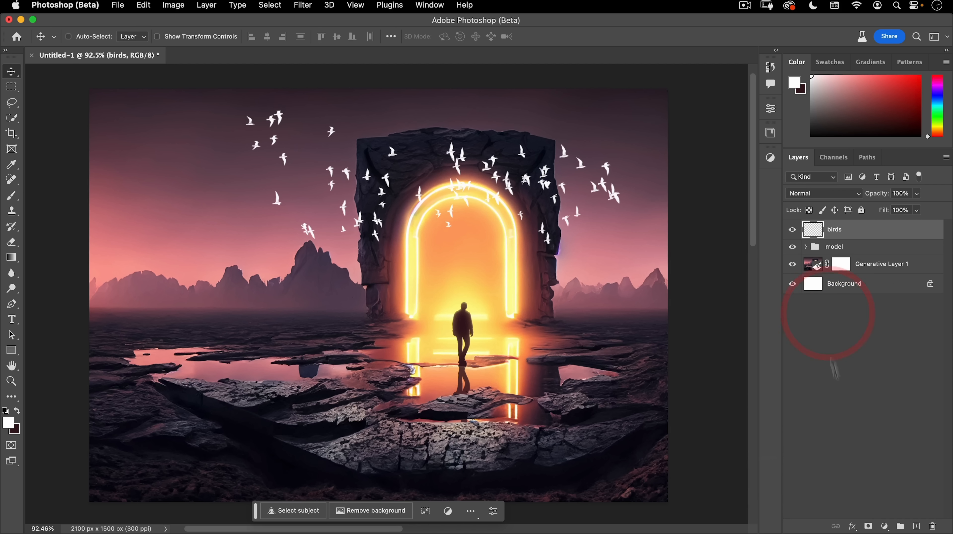
Step: Add a new layer named "darken" above the birds layer and clip it to the birds
{"action": "left_click", "coordinate": [916, 526]}
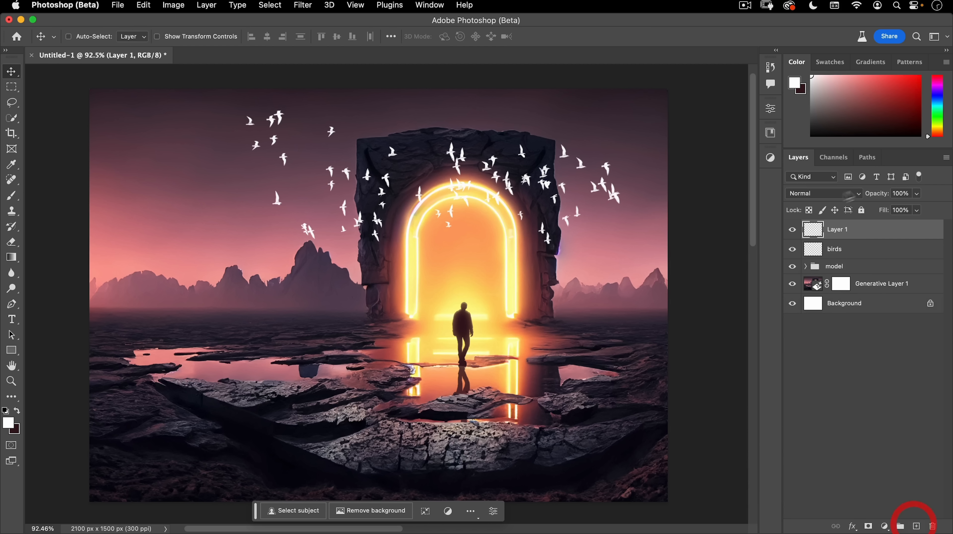
{"action": "double_click", "coordinate": [841, 229]}
{"action": "type", "text": "darken"}
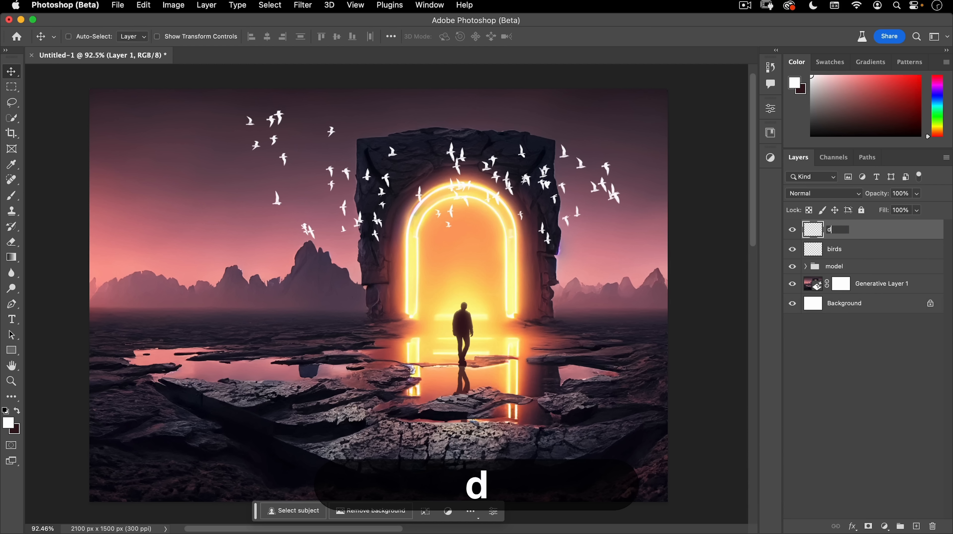
{"action": "key", "text": "Return"}
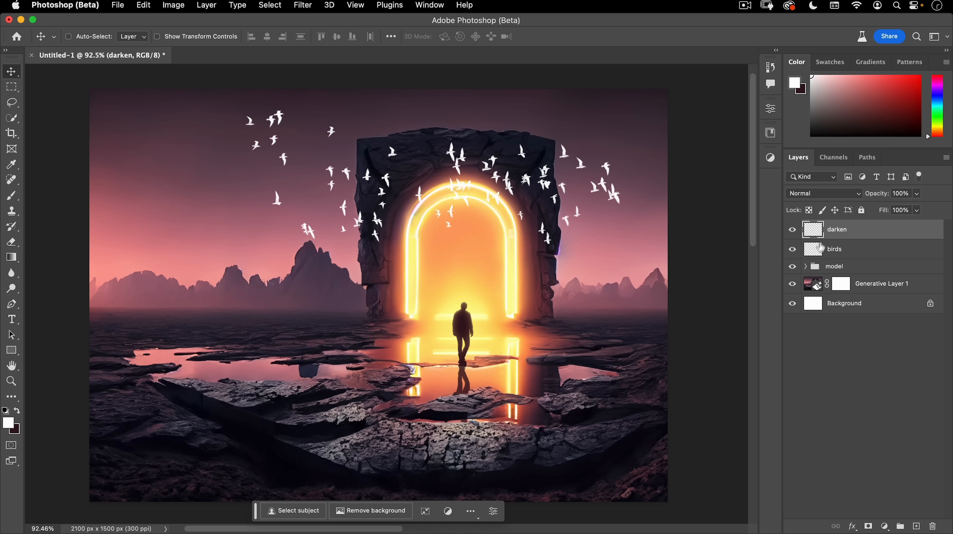
{"action": "key", "text": "alt"}
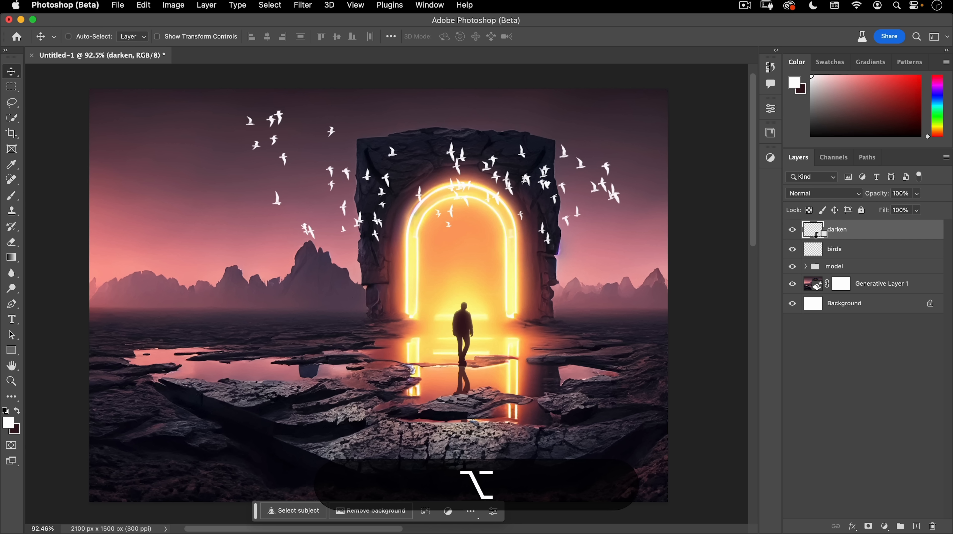
{"action": "left_click", "coordinate": [816, 237], "text": "alt"}
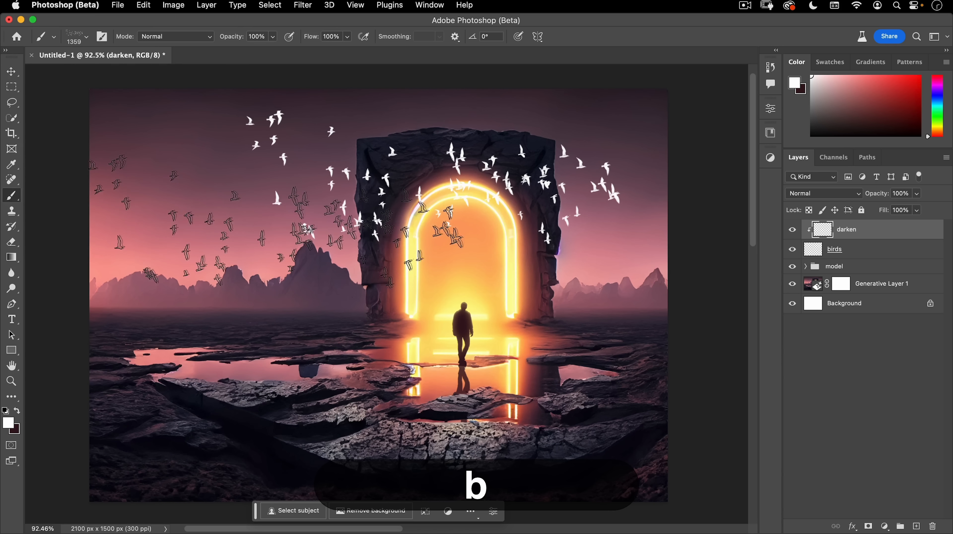
Step: Switch to the Soft Round brush with a size of 820 px and a flow of 10%
{"action": "right_click", "coordinate": [278, 213]}
{"action": "left_click", "coordinate": [298, 344]}
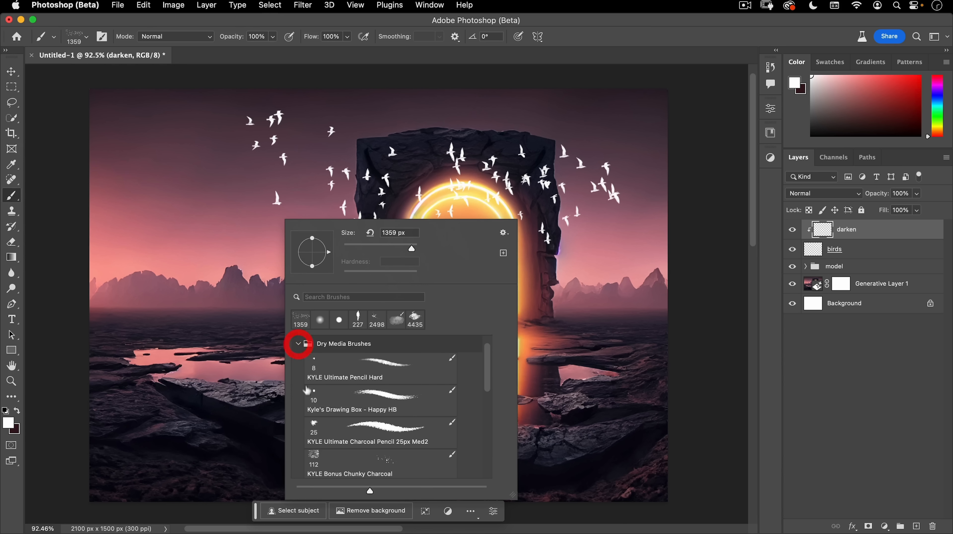
{"action": "left_click", "coordinate": [298, 344]}
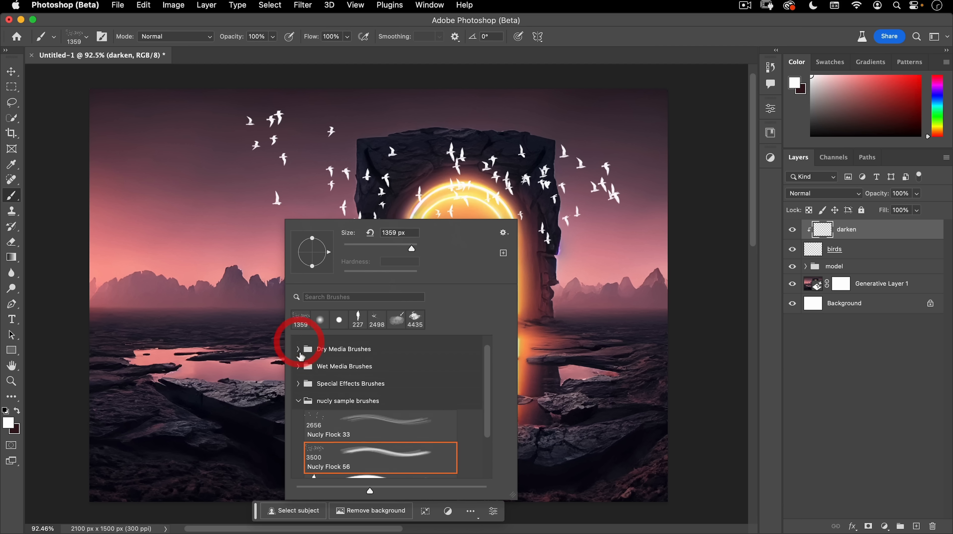
{"action": "scroll", "coordinate": [295, 344], "scroll_direction": "up", "scroll_amount": 2}
{"action": "left_click", "coordinate": [299, 344]}
{"action": "left_click", "coordinate": [352, 363]}
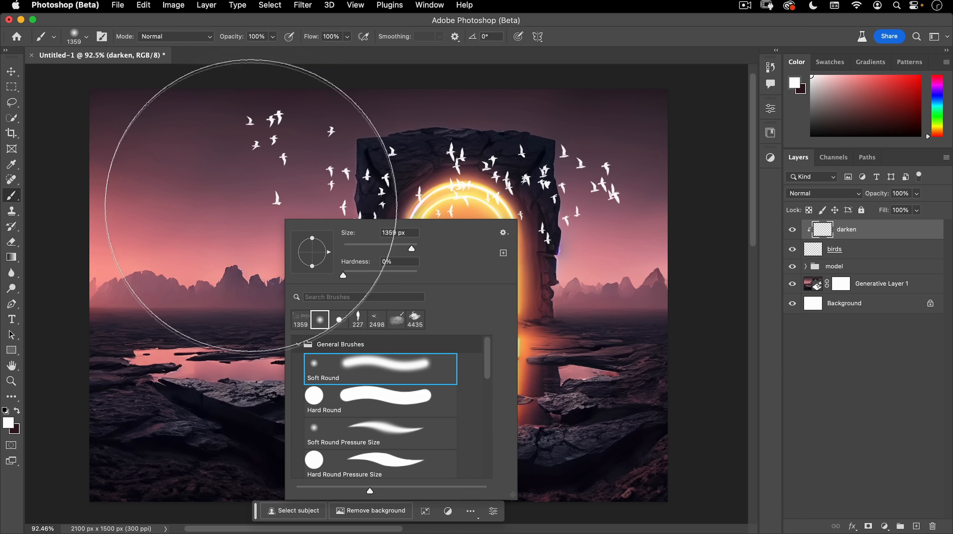
{"action": "left_click_drag", "start_coordinate": [246, 211], "coordinate": [99, 216]}
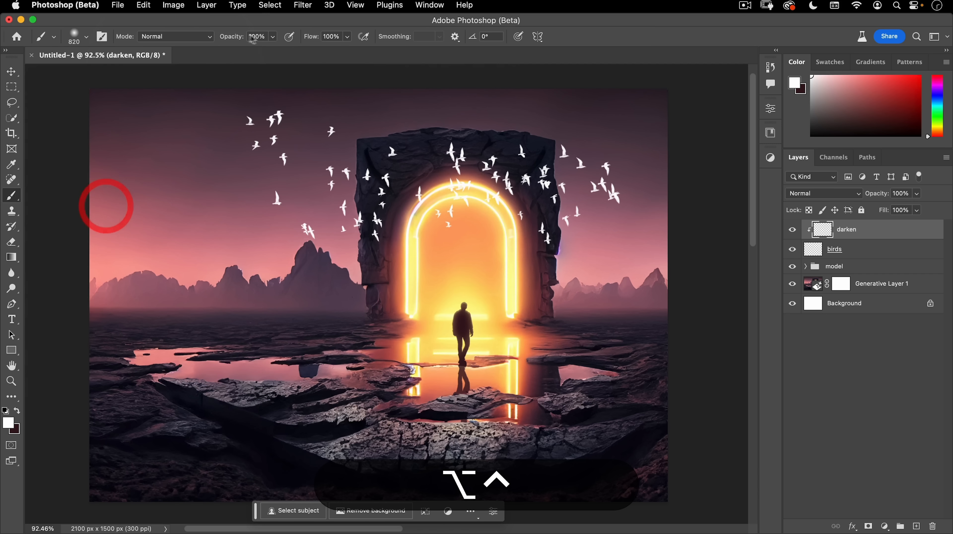
{"action": "left_click_drag", "start_coordinate": [311, 36], "coordinate": [246, 43]}
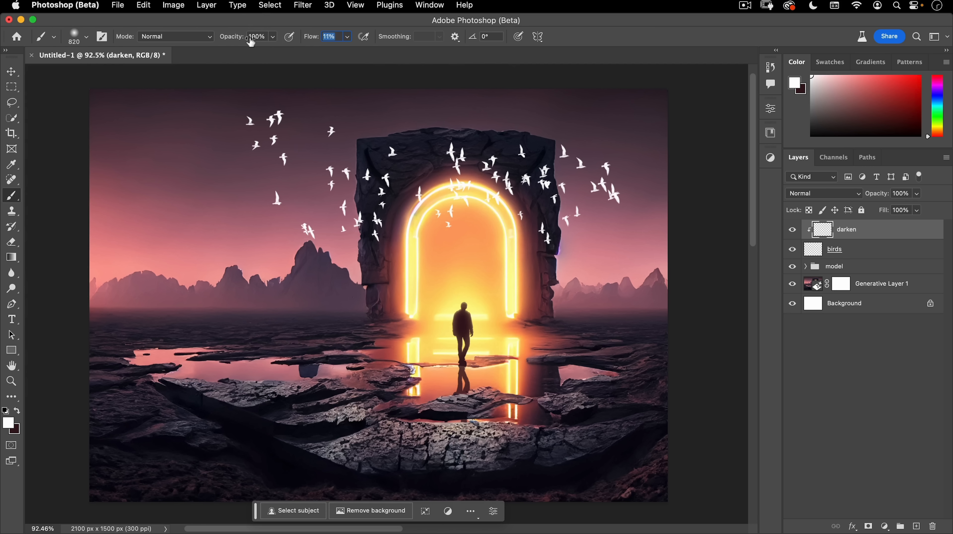
Step: Sample a pink from the sky and tint the birds in front of the arch on the darken layer with a 449 px brush
{"action": "key", "text": "alt"}
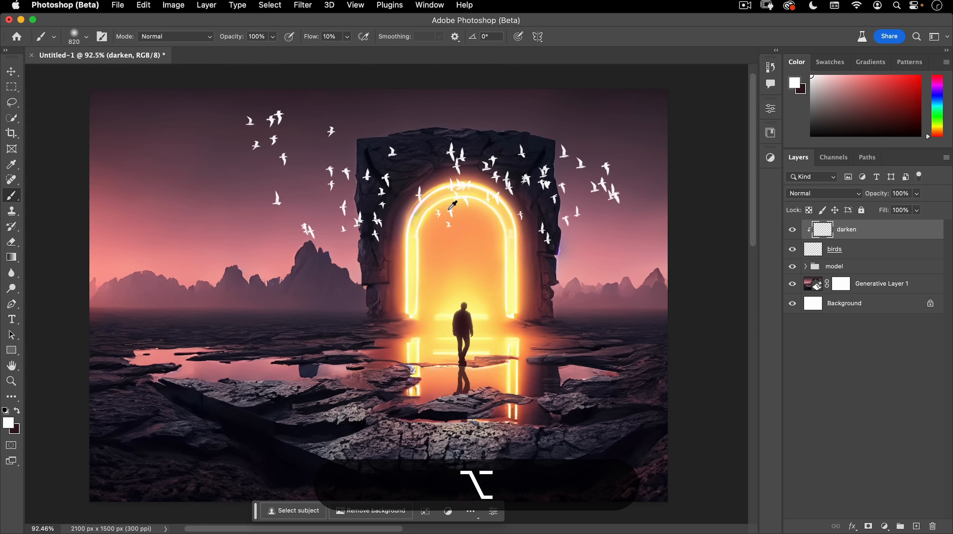
{"action": "left_click_drag", "start_coordinate": [594, 212], "coordinate": [609, 228]}
{"action": "mouse_move", "coordinate": [465, 228]}
{"action": "left_mouse_down"}
{"action": "mouse_move", "coordinate": [360, 230]}
{"action": "mouse_move", "coordinate": [467, 198]}
{"action": "mouse_move", "coordinate": [446, 226]}
{"action": "mouse_move", "coordinate": [417, 192]}
{"action": "mouse_move", "coordinate": [485, 201]}
{"action": "mouse_move", "coordinate": [487, 213]}
{"action": "mouse_move", "coordinate": [461, 218]}
{"action": "left_mouse_up"}
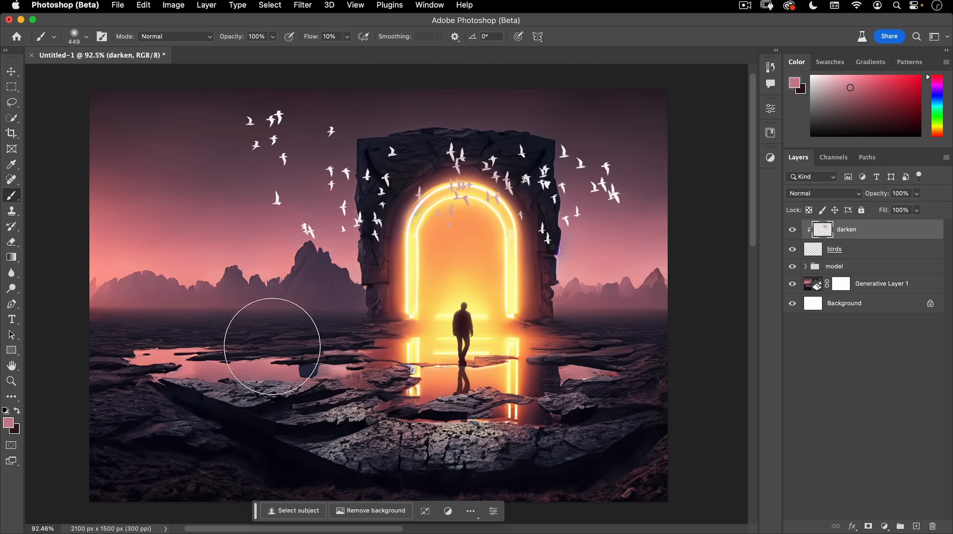
{"action": "left_click_drag", "start_coordinate": [351, 307], "coordinate": [389, 315]}
{"action": "key", "text": "v"}
{"action": "key", "text": "v"}
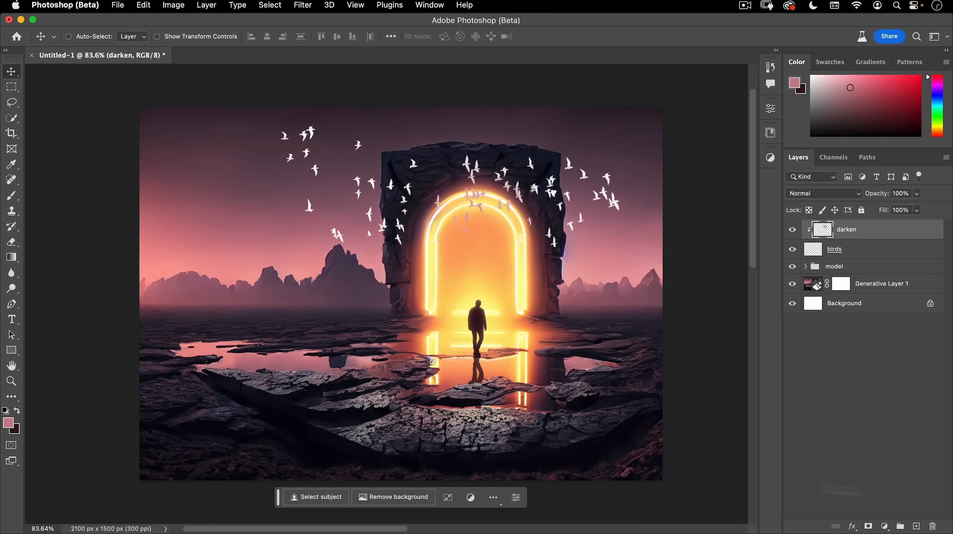
Step: Add a new layer on top of the stack and name it "moon"
{"action": "left_click", "coordinate": [916, 526]}
{"action": "double_click", "coordinate": [837, 229]}
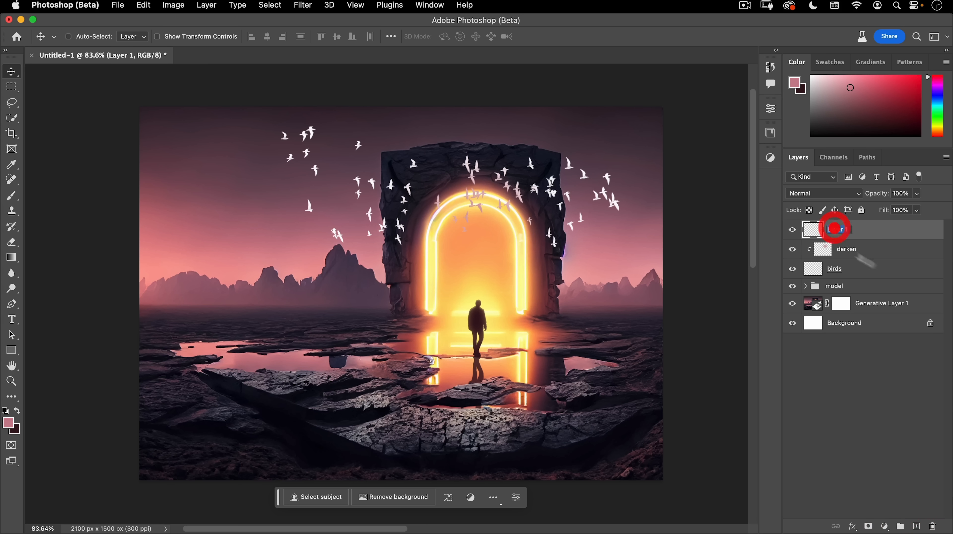
{"action": "type", "text": "moon"}
{"action": "key", "text": "Return"}
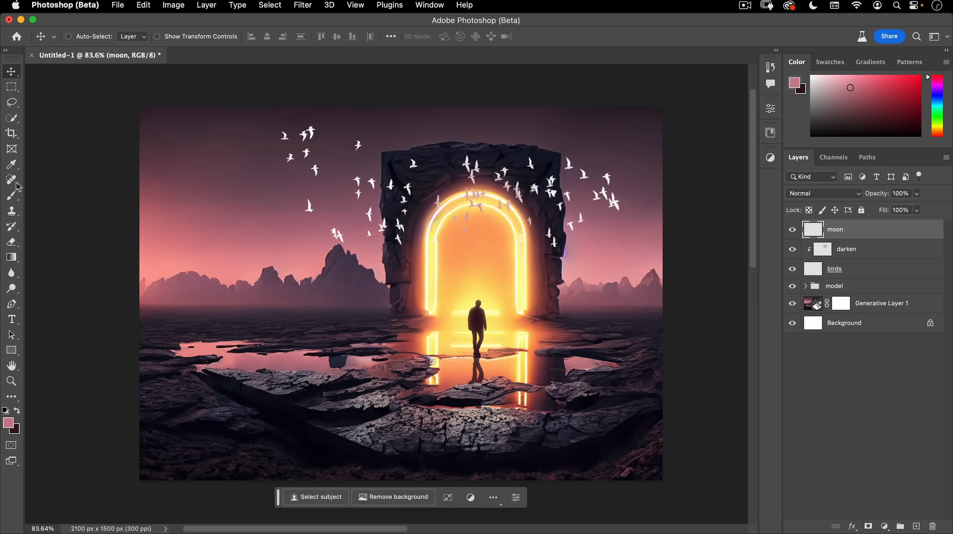
Step: Switch to the "moon brush" from the nucly sample brushes and resize it to 452 px over the sky
{"action": "left_click", "coordinate": [11, 194]}
{"action": "right_click", "coordinate": [260, 193]}
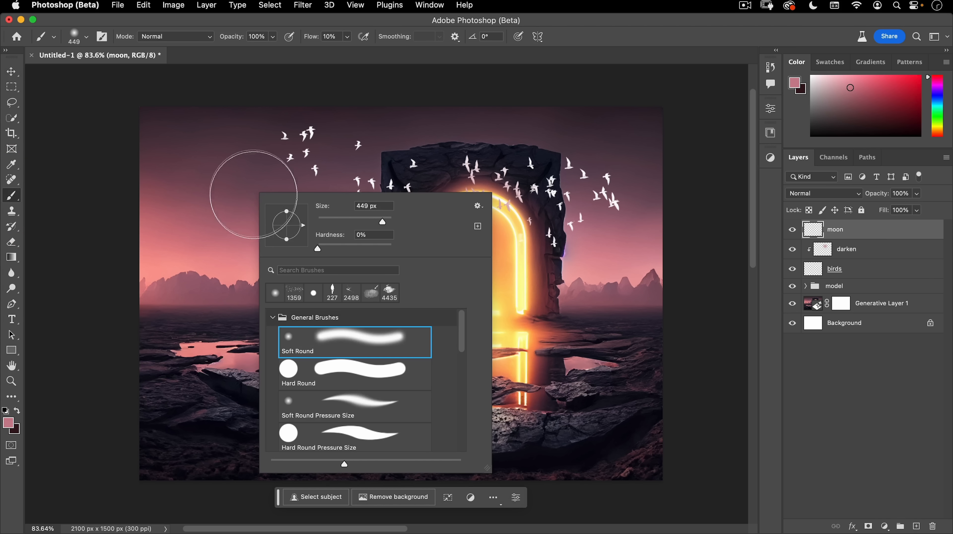
{"action": "left_click", "coordinate": [272, 317]}
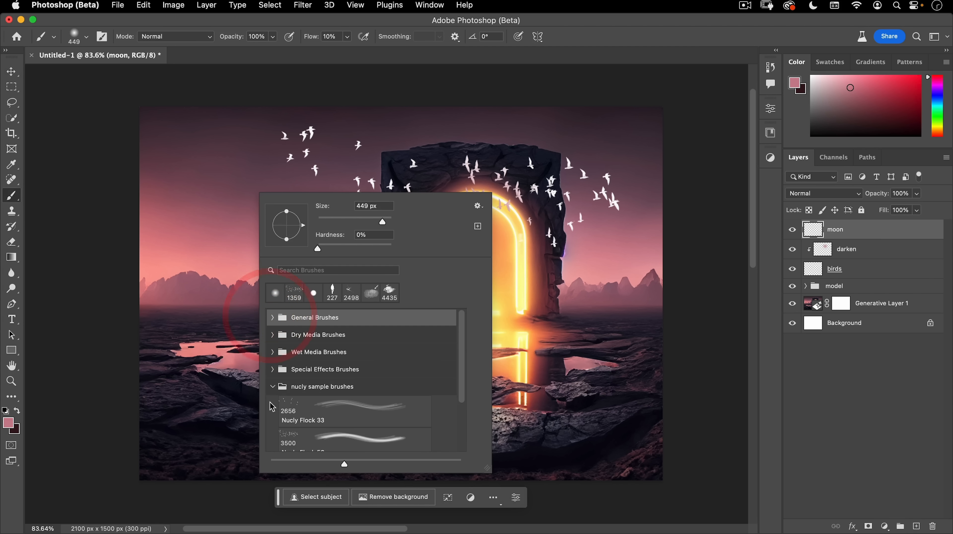
{"action": "scroll", "coordinate": [272, 406], "scroll_direction": "down", "scroll_amount": 5}
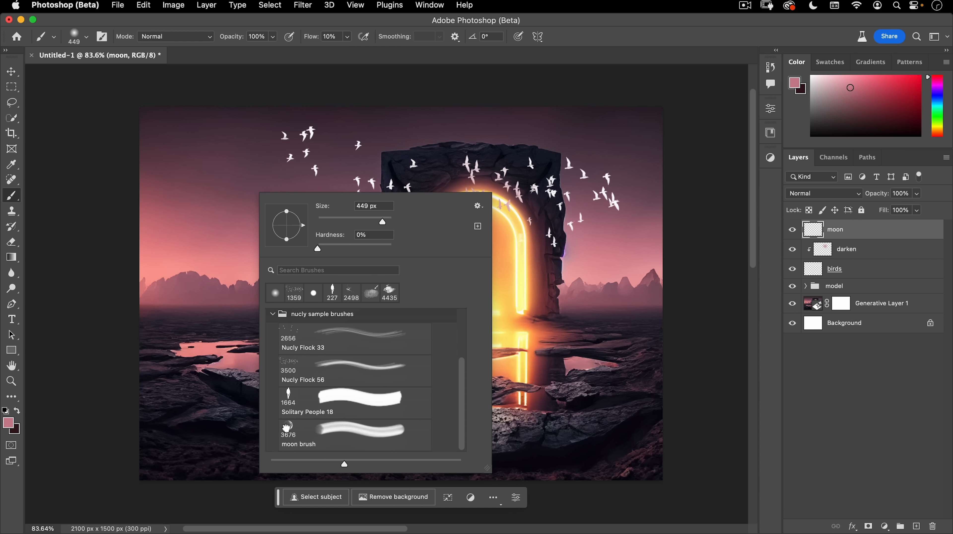
{"action": "left_click", "coordinate": [286, 428]}
{"action": "left_click_drag", "start_coordinate": [224, 189], "coordinate": [11, 204]}
{"action": "mouse_move", "coordinate": [287, 209]}
{"action": "left_mouse_down"}
{"action": "mouse_move", "coordinate": [38, 217]}
{"action": "mouse_move", "coordinate": [68, 216]}
{"action": "left_mouse_up"}
{"action": "mouse_move", "coordinate": [225, 212]}
{"action": "left_mouse_down"}
{"action": "mouse_move", "coordinate": [110, 225]}
{"action": "mouse_move", "coordinate": [205, 201]}
{"action": "mouse_move", "coordinate": [166, 204]}
{"action": "left_mouse_up"}
{"action": "left_click_drag", "start_coordinate": [191, 160], "coordinate": [211, 162]}
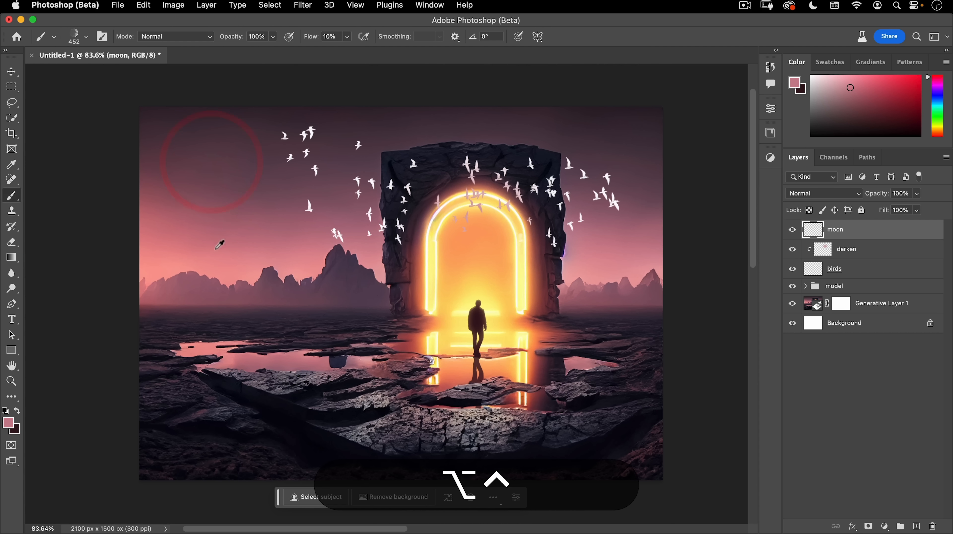
Step: Sample a light pink from the sky near the horizon and stamp one moon in the upper-left sky at 100% flow
{"action": "mouse_move", "coordinate": [216, 248]}
{"action": "left_mouse_down"}
{"action": "mouse_move", "coordinate": [215, 279]}
{"action": "mouse_move", "coordinate": [234, 275]}
{"action": "left_mouse_up"}
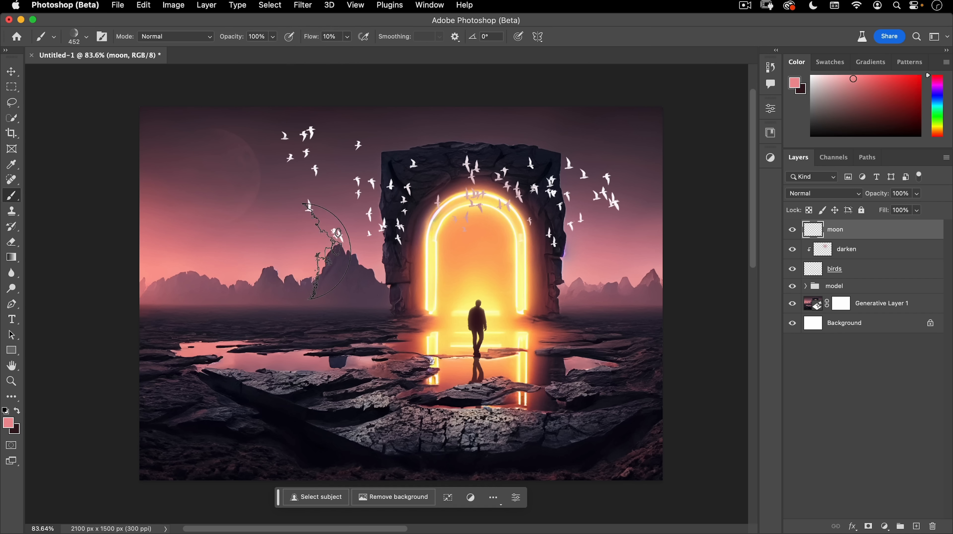
{"action": "key", "text": "super+z"}
{"action": "left_click_drag", "start_coordinate": [310, 36], "coordinate": [520, 36]}
{"action": "left_click", "coordinate": [234, 180]}
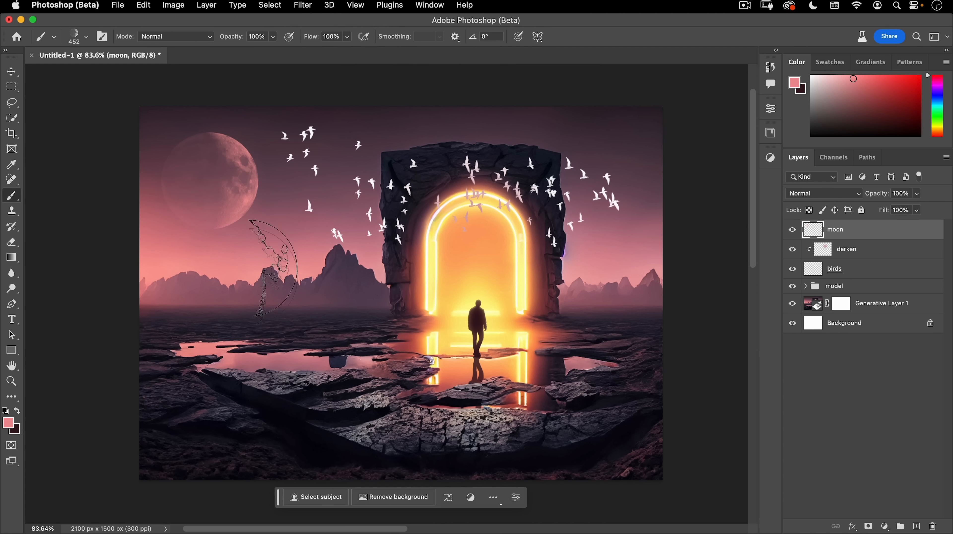
Step: Rotate the moon clockwise by about 20.59° with Free Transform
{"action": "key", "text": "v"}
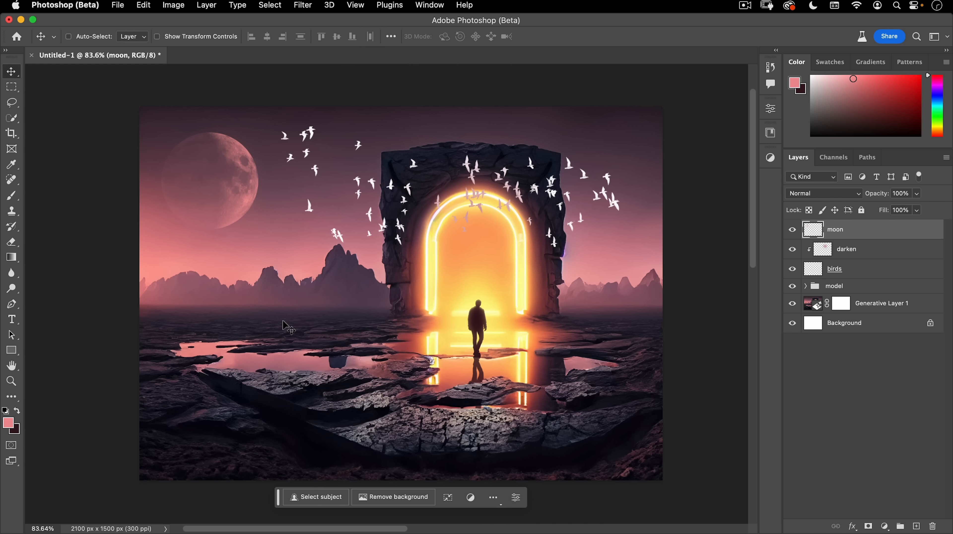
{"action": "key", "text": "super+t"}
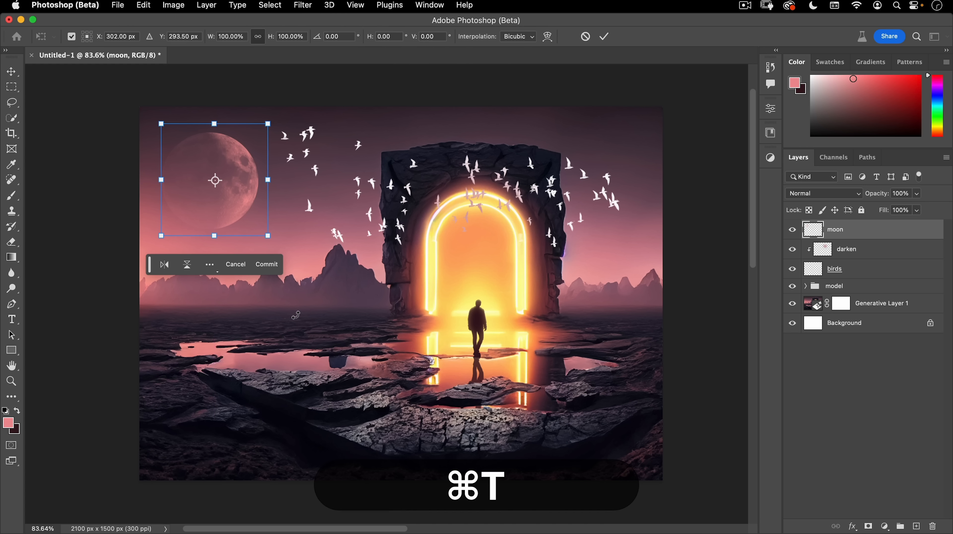
{"action": "left_click_drag", "start_coordinate": [289, 212], "coordinate": [275, 241]}
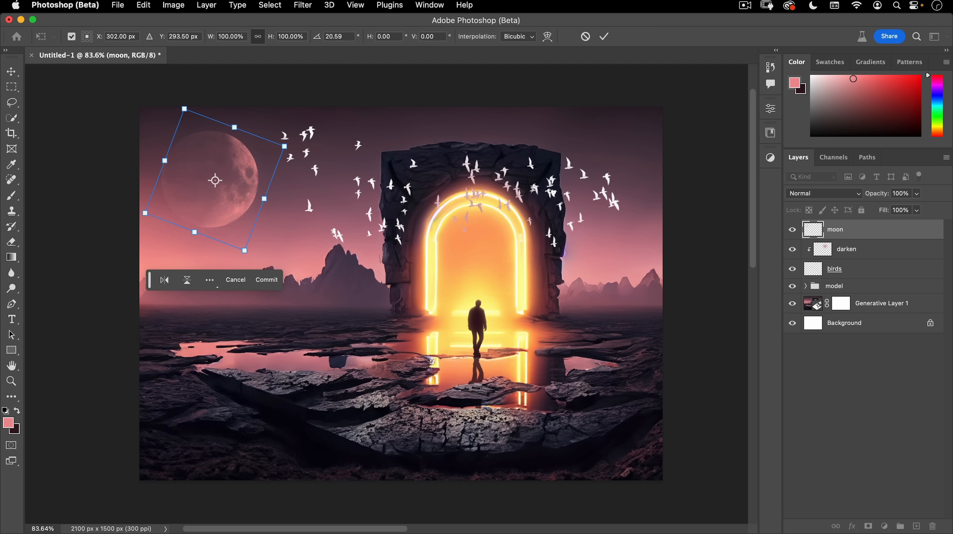
{"action": "left_click", "coordinate": [603, 36]}
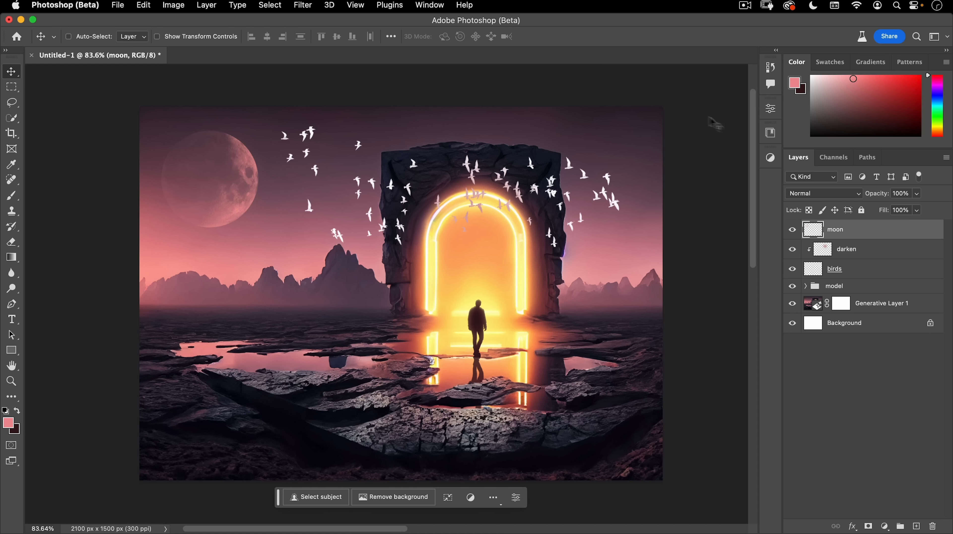
Step: Add a new layer above the moon layer and name it "saturn rings"
{"action": "left_click", "coordinate": [916, 526]}
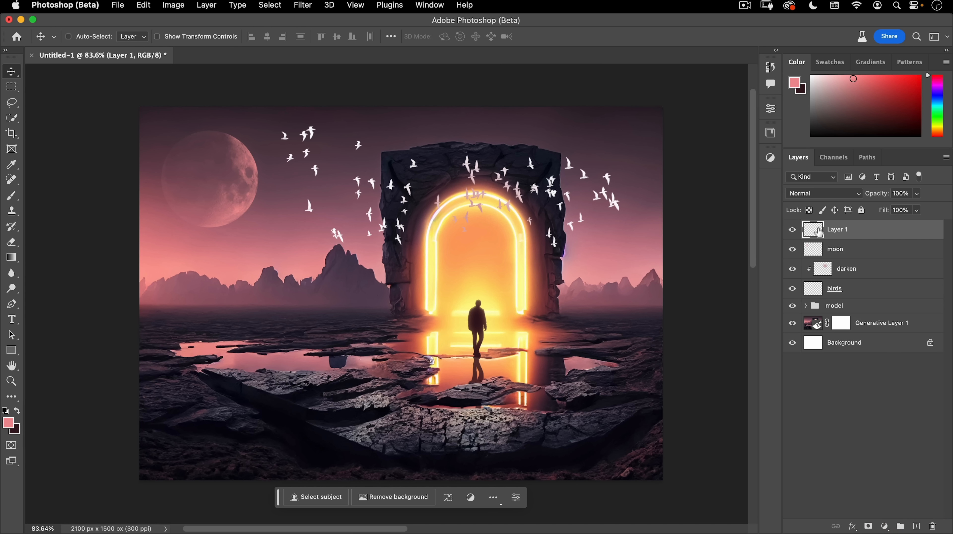
{"action": "double_click", "coordinate": [836, 229]}
{"action": "type", "text": "sat"}
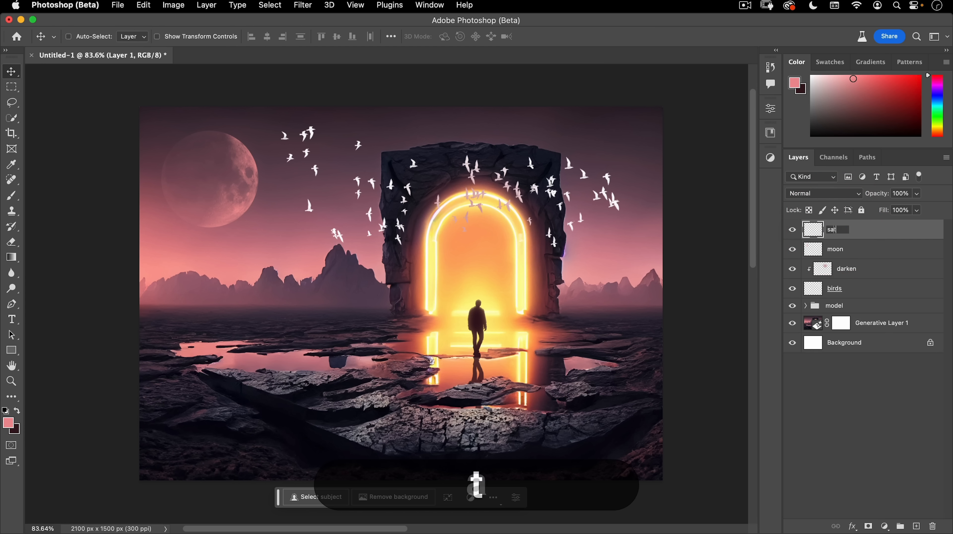
{"action": "type", "text": "urn rings"}
{"action": "key", "text": "Return"}
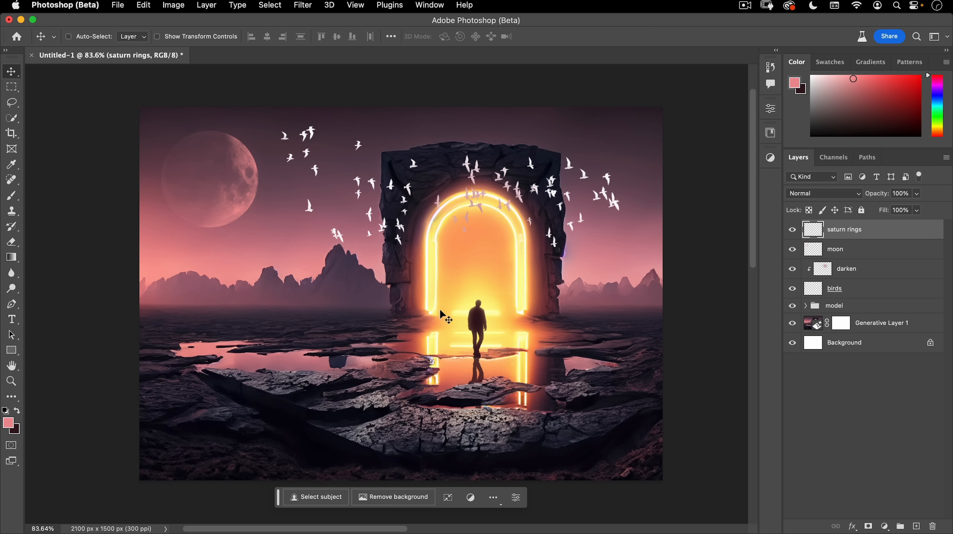
Step: Create a guide layout with 2 columns and 2 rows, leaving both gutters empty, to mark the canvas centre
{"action": "left_click", "coordinate": [354, 5]}
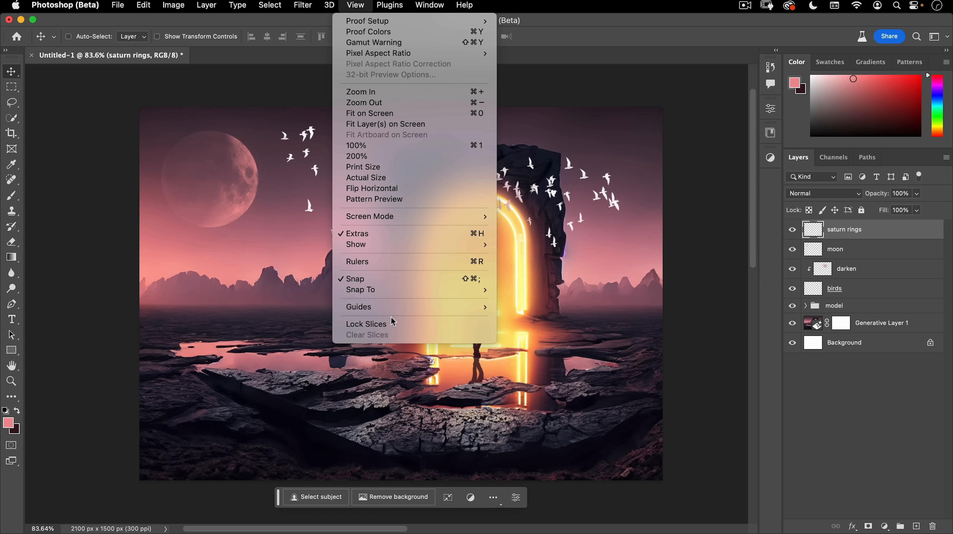
{"action": "mouse_move", "coordinate": [396, 307]}
{"action": "left_click", "coordinate": [541, 381]}
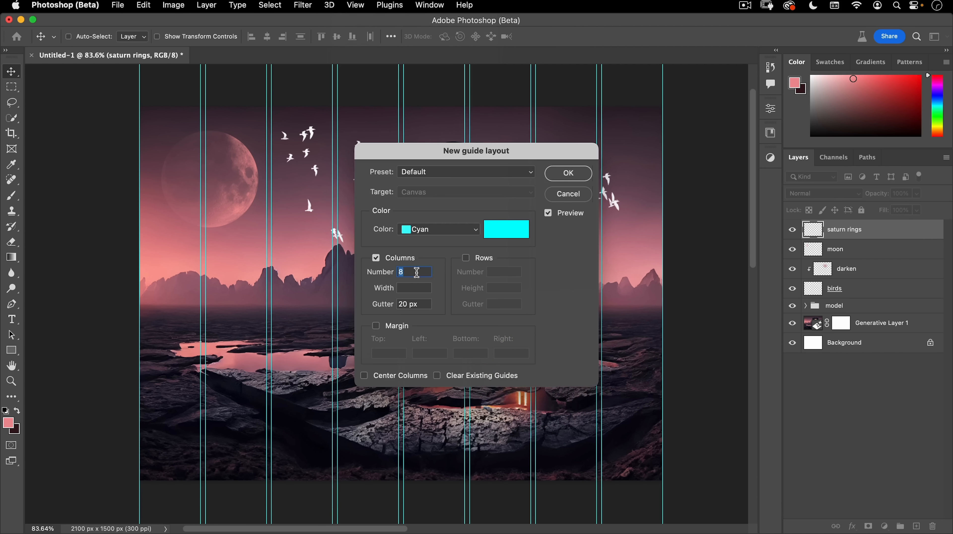
{"action": "type", "text": "2"}
{"action": "left_click", "coordinate": [296, 251]}
{"action": "left_click", "coordinate": [466, 257]}
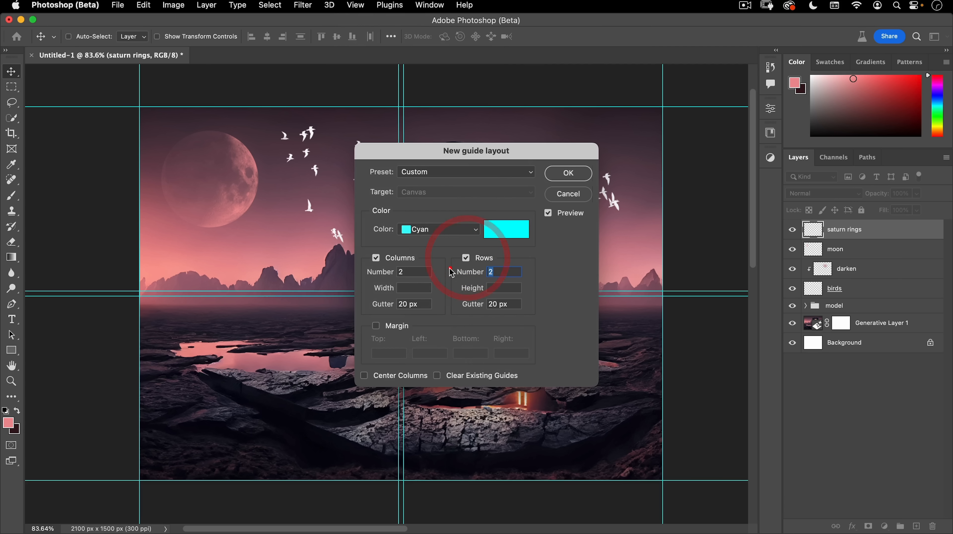
{"action": "type", "text": "2"}
{"action": "left_click", "coordinate": [361, 302]}
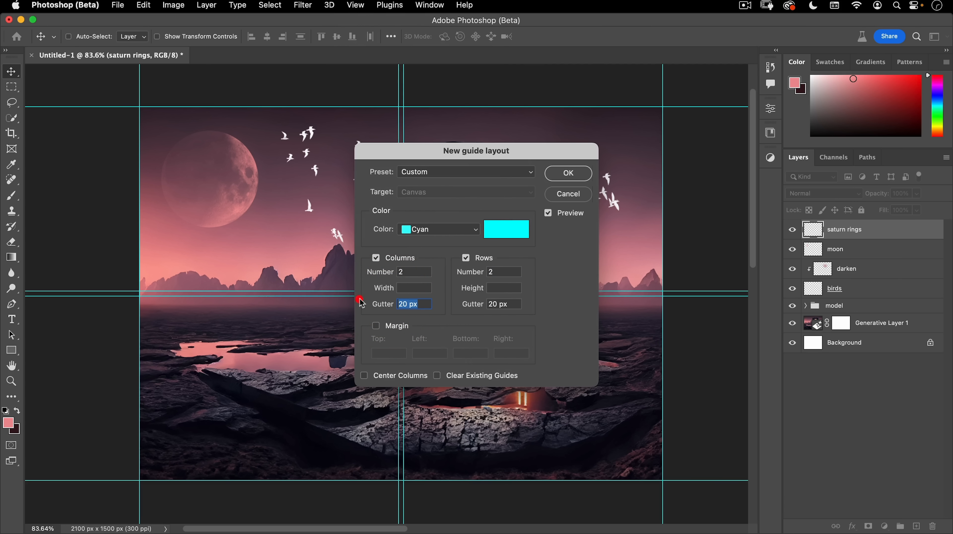
{"action": "key", "text": "BackSpace"}
{"action": "left_click", "coordinate": [452, 303]}
{"action": "key", "text": "BackSpace"}
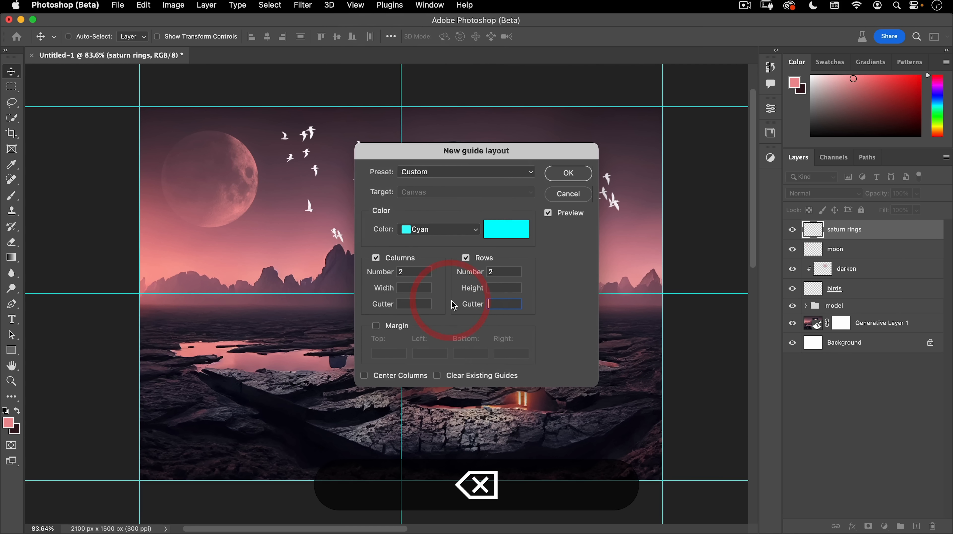
{"action": "left_click", "coordinate": [568, 173]}
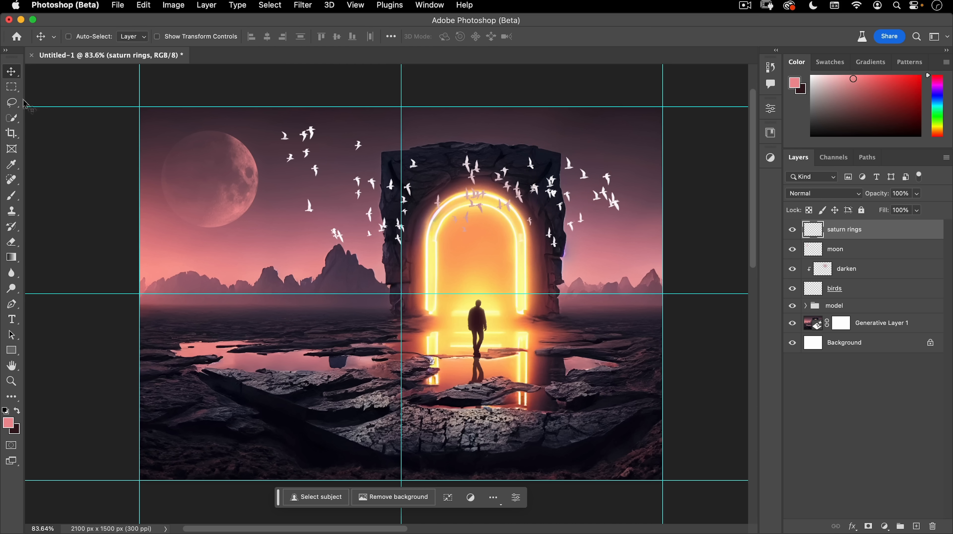
Step: Make a perfectly circular Elliptical Marquee selection centred on the guide intersection, spanning most of the canvas height
{"action": "left_click", "coordinate": [11, 87]}
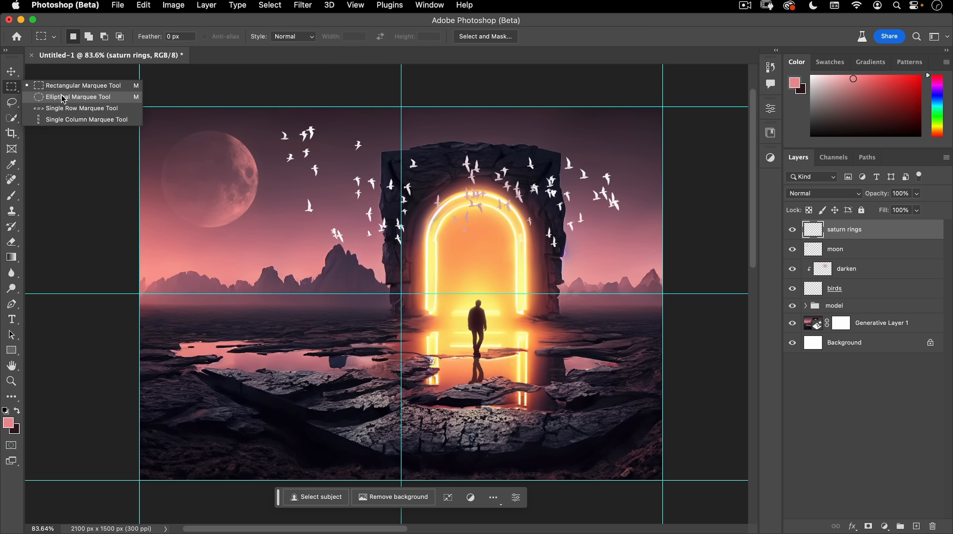
{"action": "left_click", "coordinate": [63, 98]}
{"action": "key", "text": "alt"}
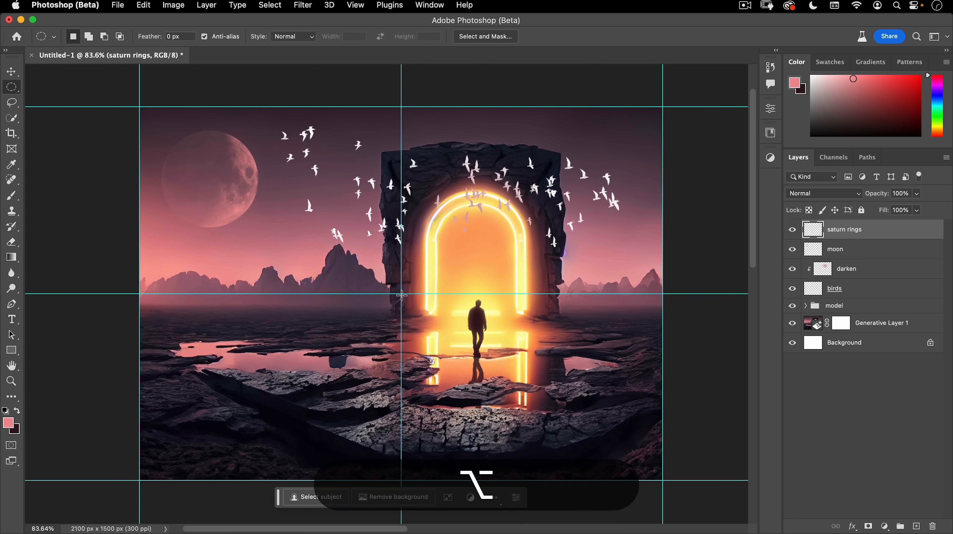
{"action": "left_click_drag", "start_coordinate": [400, 294], "coordinate": [607, 125]}
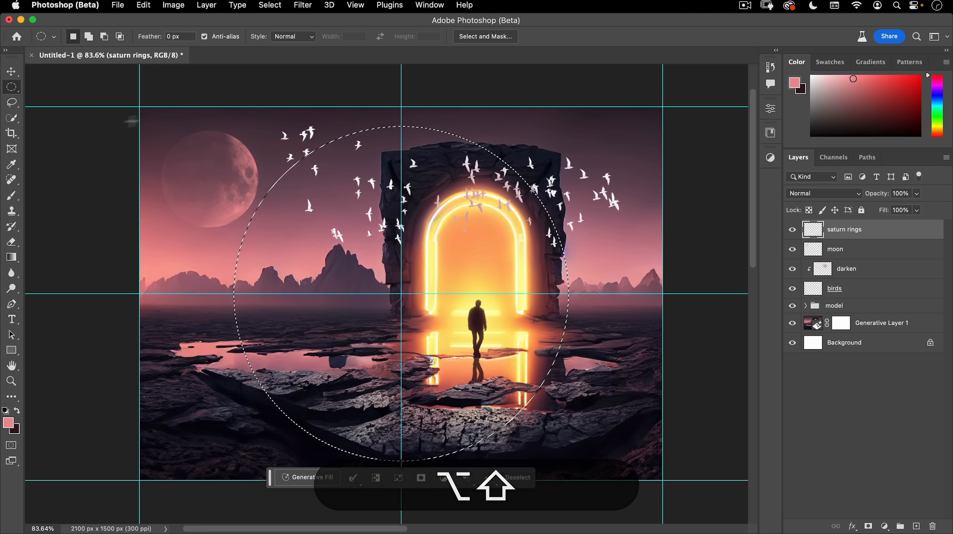
Step: Set the Gradient tool to Classic gradient mode with the radial style
{"action": "left_click", "coordinate": [15, 257]}
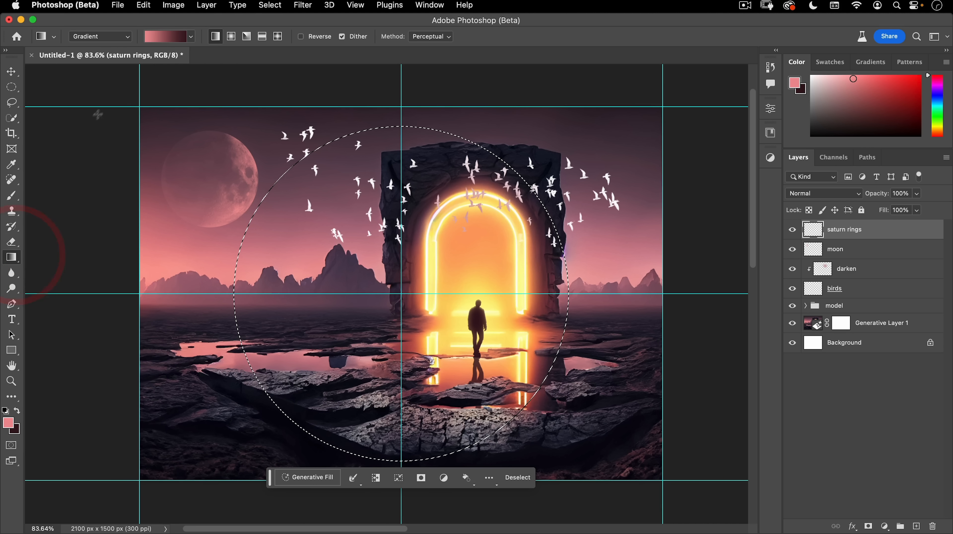
{"action": "left_click", "coordinate": [127, 36]}
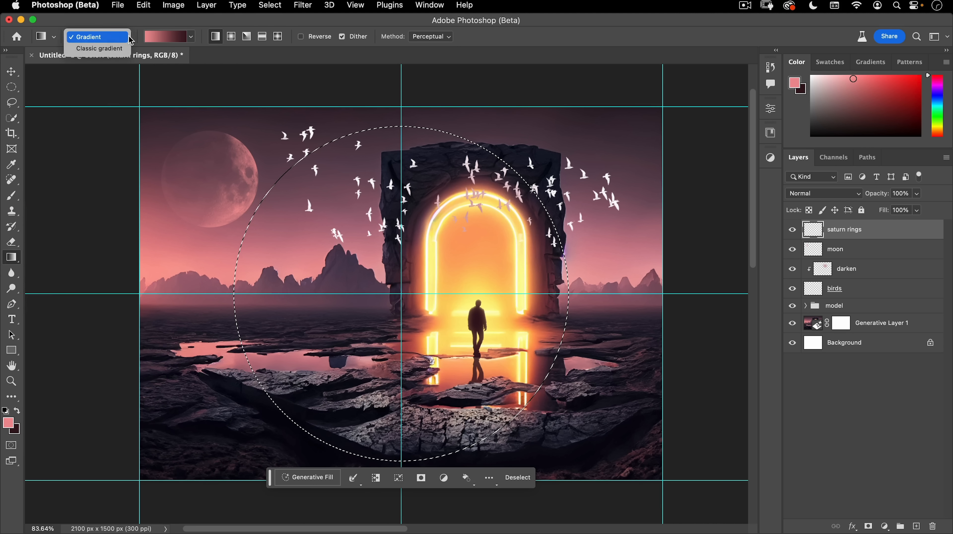
{"action": "left_click", "coordinate": [99, 52]}
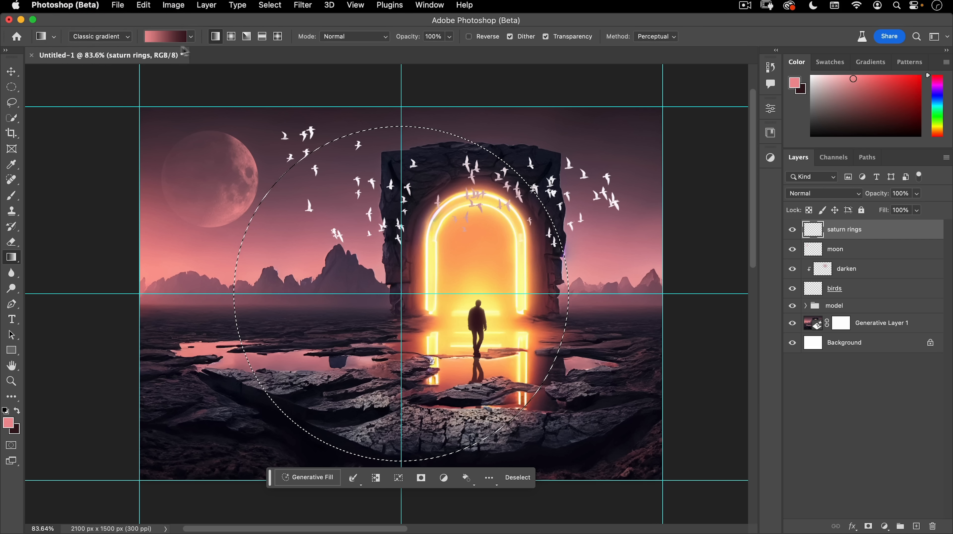
{"action": "left_click", "coordinate": [232, 37]}
{"action": "left_click", "coordinate": [232, 38]}
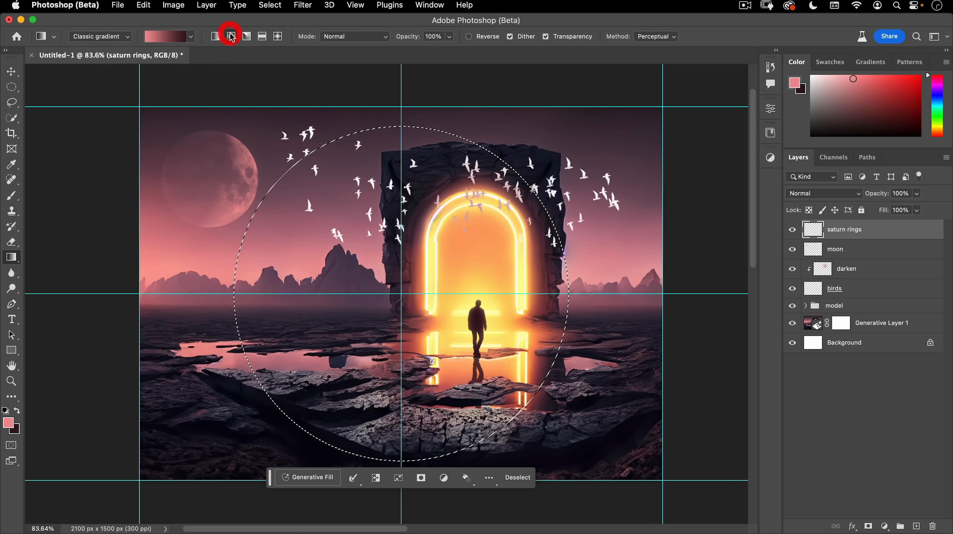
Step: Change the gradient to the Noise type with the HSB color model and reduce its maximum saturation to zero for greyscale
{"action": "left_click", "coordinate": [168, 38]}
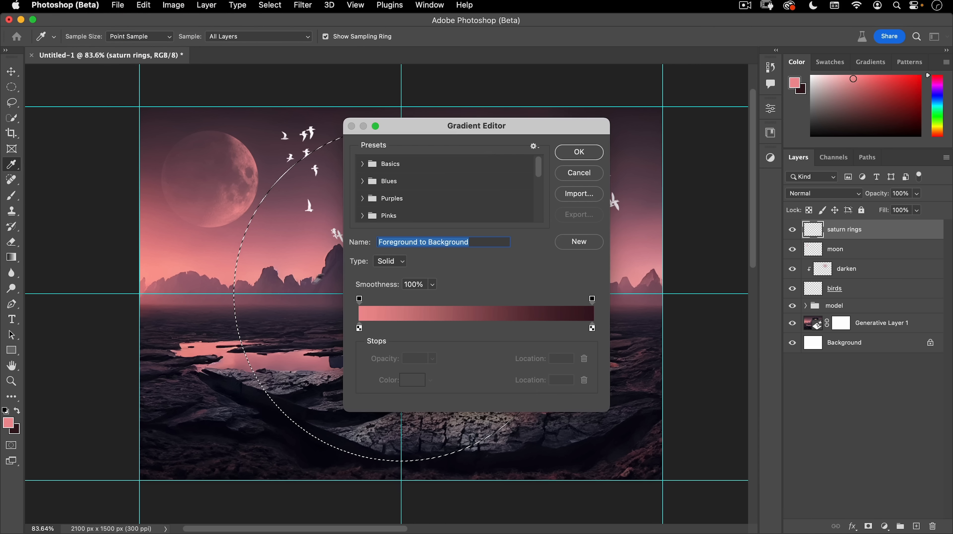
{"action": "left_click_drag", "start_coordinate": [429, 126], "coordinate": [613, 84]}
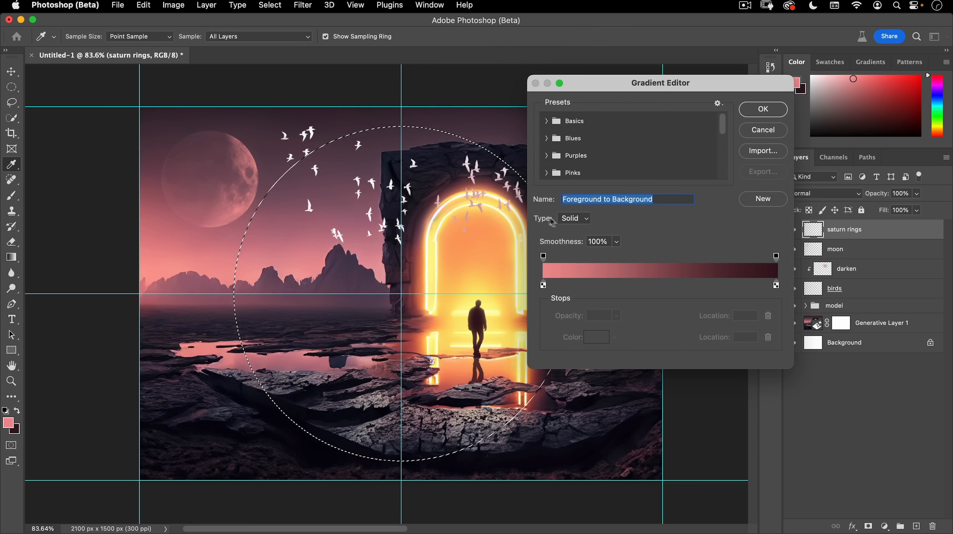
{"action": "left_click", "coordinate": [576, 224]}
{"action": "left_click", "coordinate": [579, 232]}
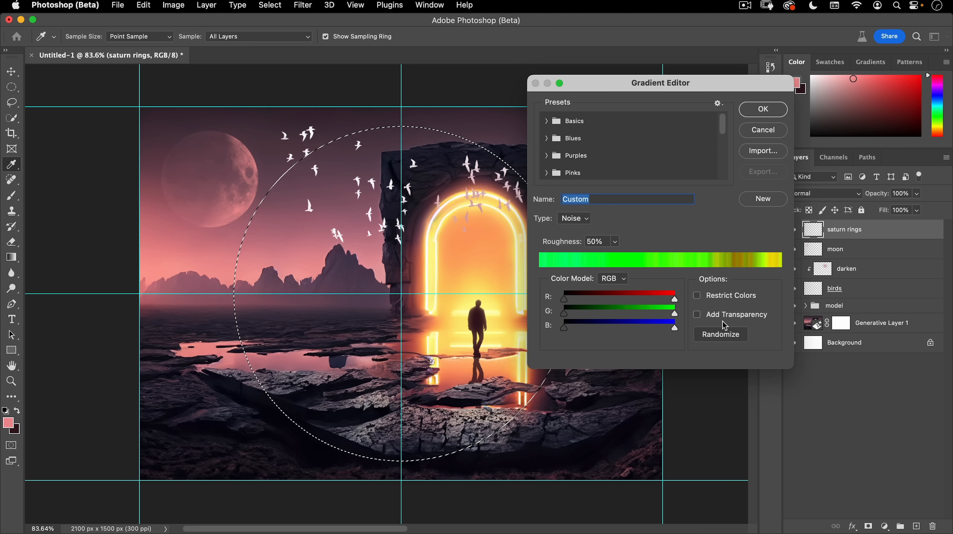
{"action": "left_click", "coordinate": [621, 279]}
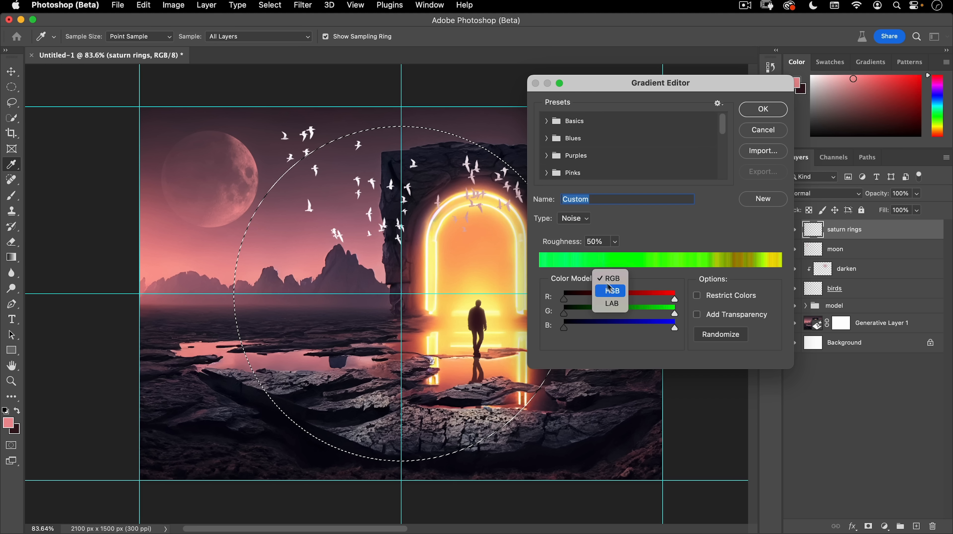
{"action": "left_click", "coordinate": [614, 294]}
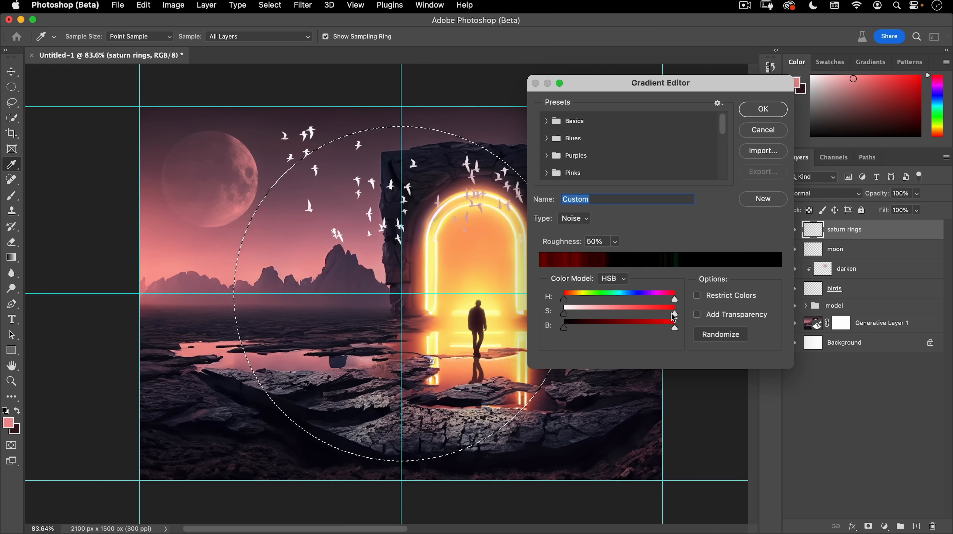
{"action": "left_click_drag", "start_coordinate": [643, 315], "coordinate": [581, 317]}
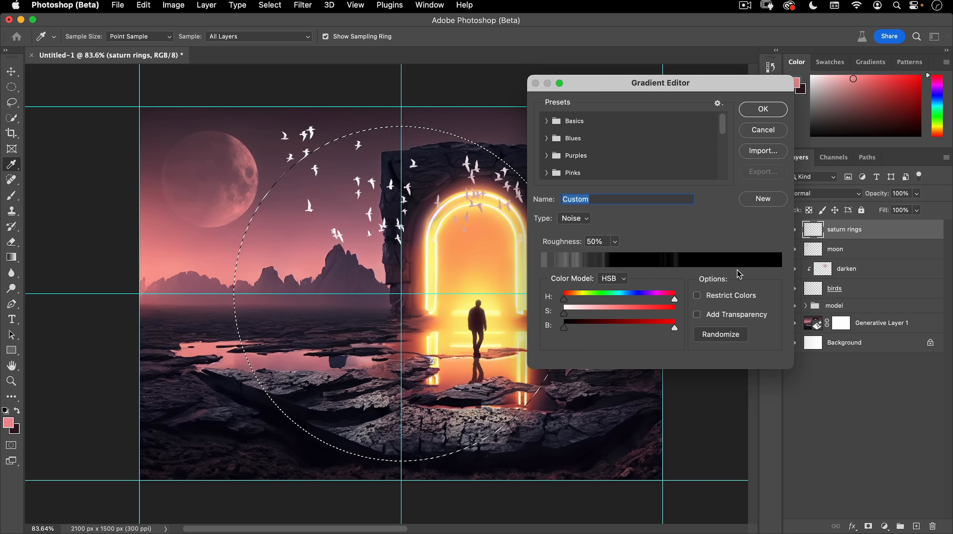
Step: Randomize the greyscale noise gradient until its bands spread evenly, accept it, and fill the circular selection radially from the canvas centre
{"action": "left_click", "coordinate": [711, 339]}
{"action": "left_click", "coordinate": [711, 338]}
{"action": "left_click", "coordinate": [709, 337]}
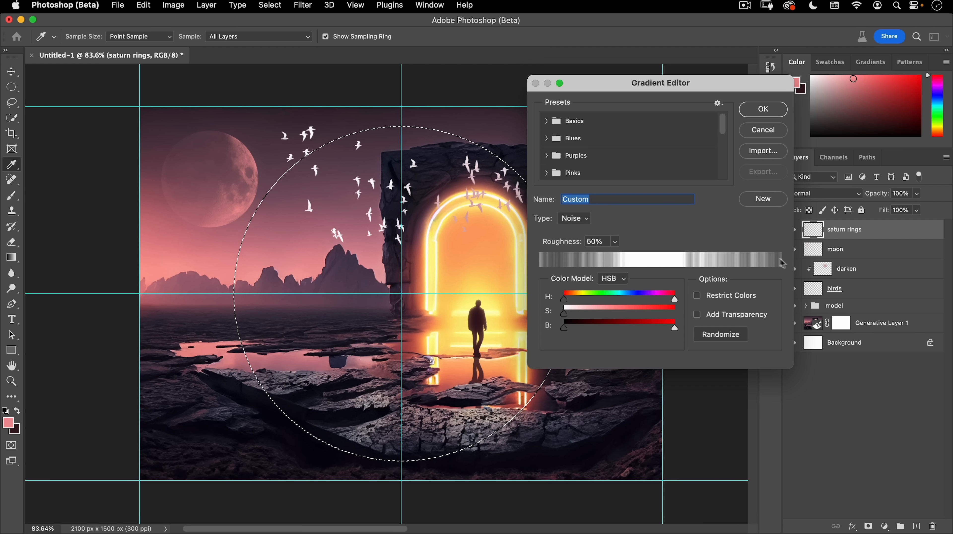
{"action": "left_click", "coordinate": [723, 334]}
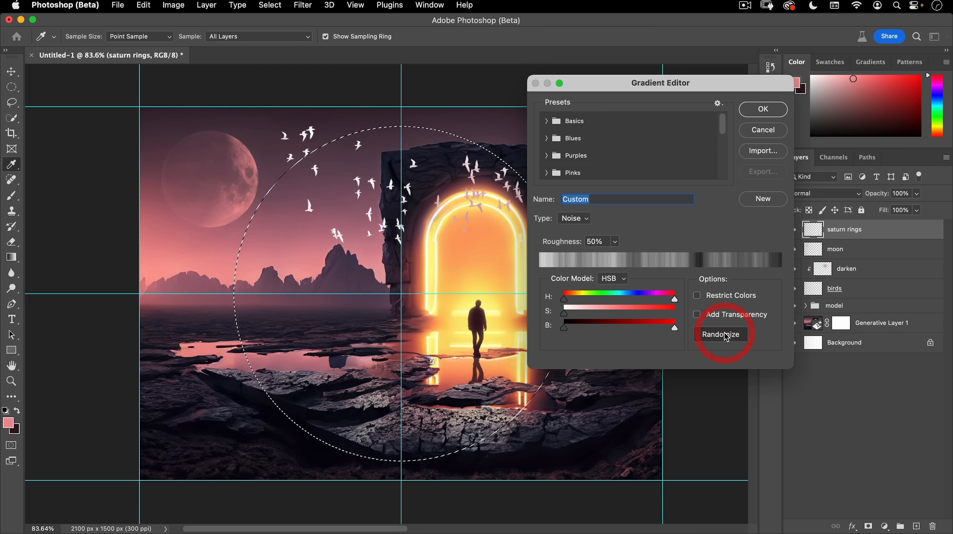
{"action": "left_click", "coordinate": [724, 334]}
{"action": "left_click", "coordinate": [725, 336]}
{"action": "left_click", "coordinate": [726, 335]}
{"action": "left_click", "coordinate": [725, 336]}
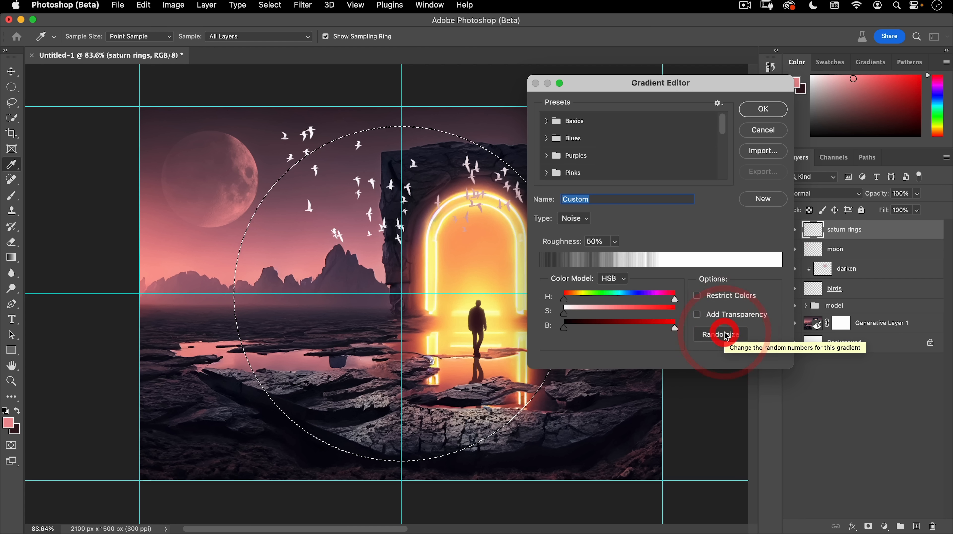
{"action": "left_click", "coordinate": [725, 335]}
{"action": "left_click", "coordinate": [726, 335]}
{"action": "left_click", "coordinate": [725, 335]}
{"action": "left_click", "coordinate": [726, 335]}
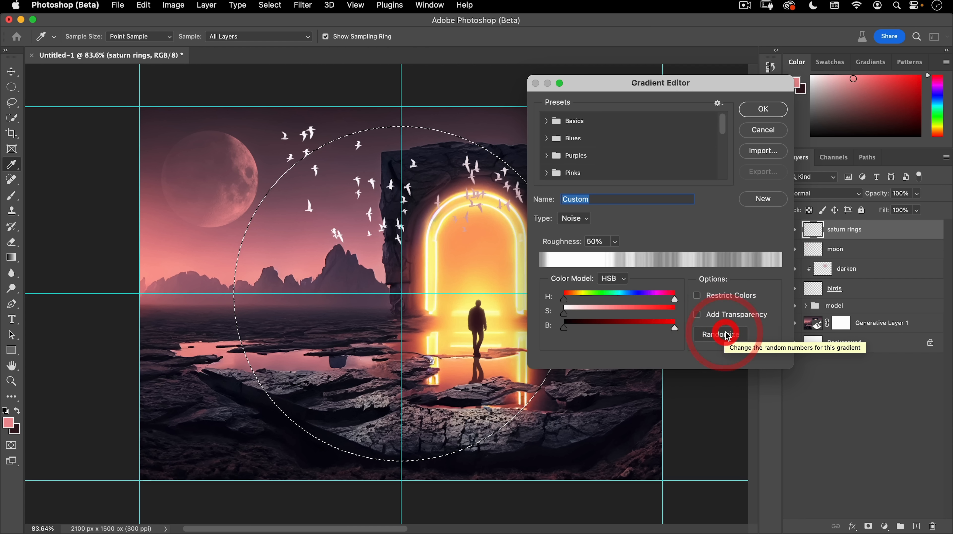
{"action": "left_click", "coordinate": [726, 335]}
{"action": "left_click", "coordinate": [727, 335]}
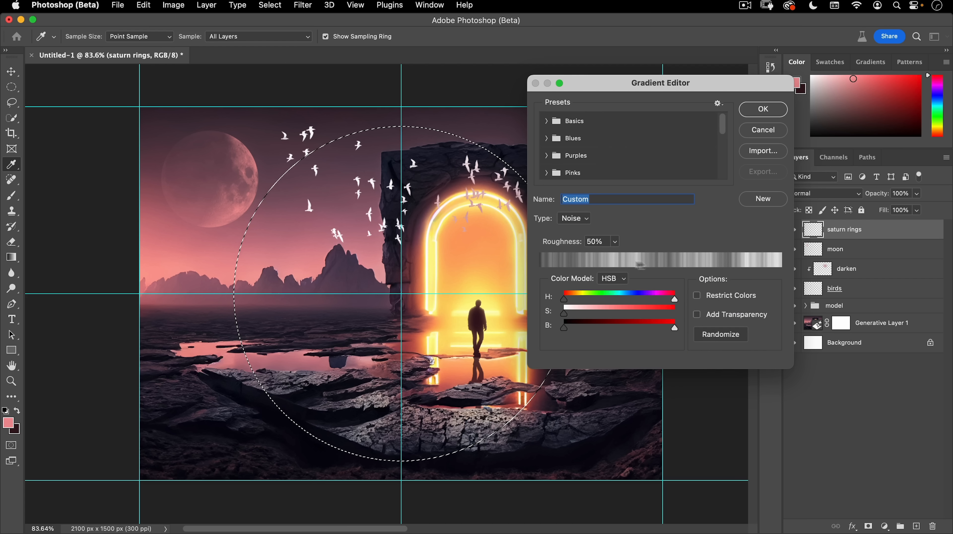
{"action": "left_click", "coordinate": [762, 110]}
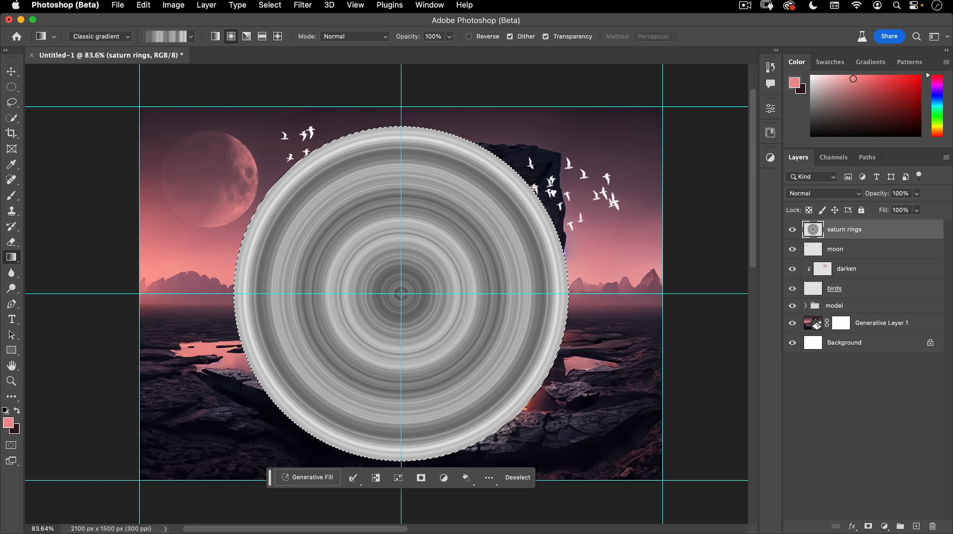
Step: Transform the circular selection, scaling it about its centre to about 66% of its size
{"action": "left_click", "coordinate": [11, 88]}
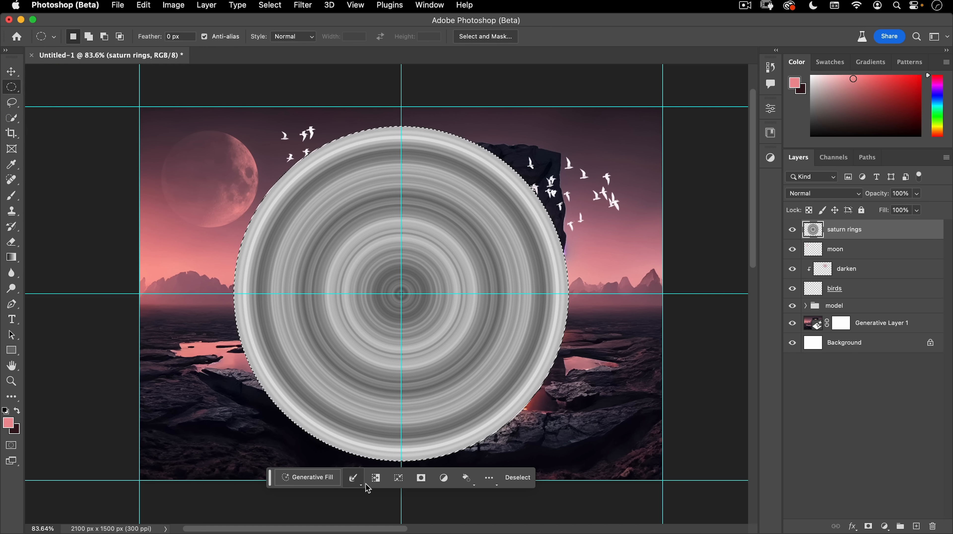
{"action": "left_click", "coordinate": [398, 477]}
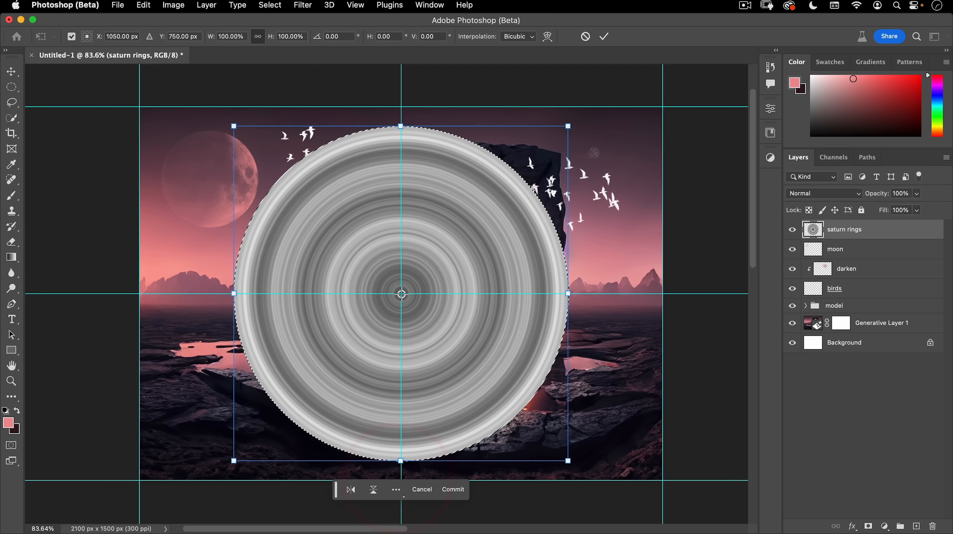
{"action": "key", "text": "alt"}
{"action": "left_click_drag", "start_coordinate": [568, 126], "coordinate": [525, 169]}
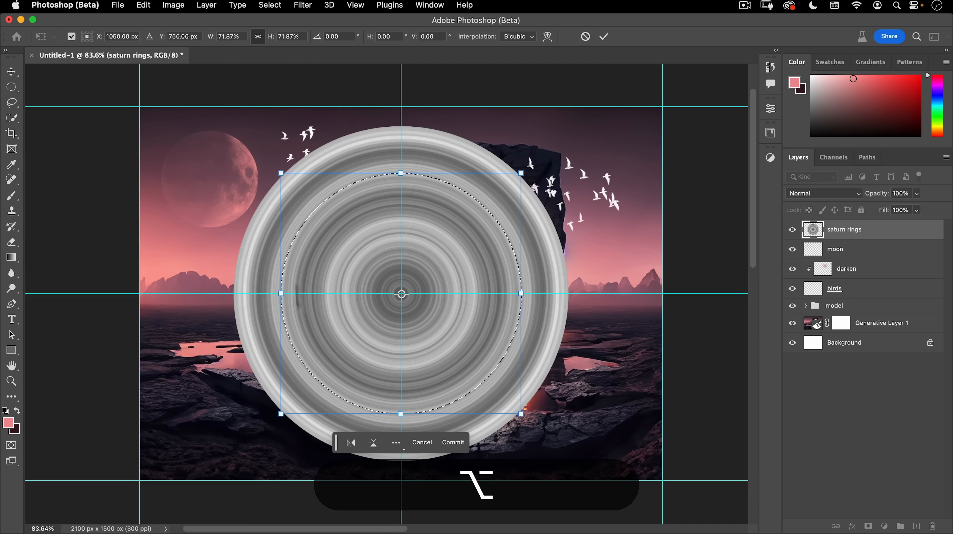
{"action": "left_click_drag", "start_coordinate": [521, 173], "coordinate": [517, 178]}
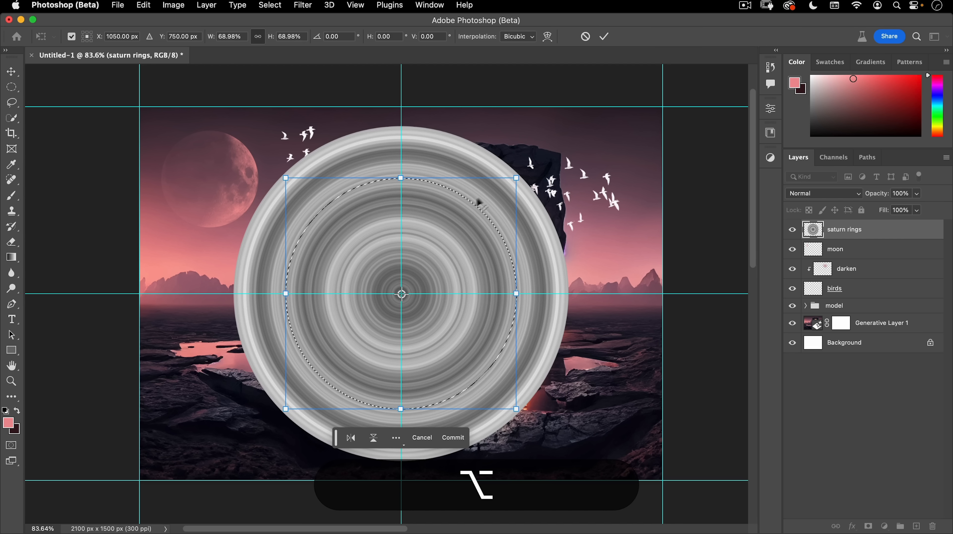
{"action": "left_click_drag", "start_coordinate": [519, 172], "coordinate": [511, 184]}
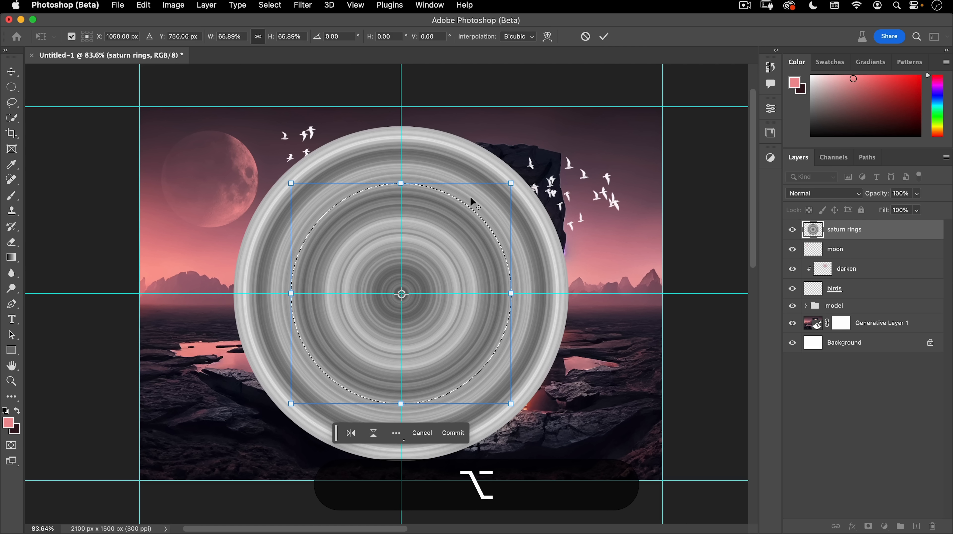
{"action": "left_click", "coordinate": [605, 37]}
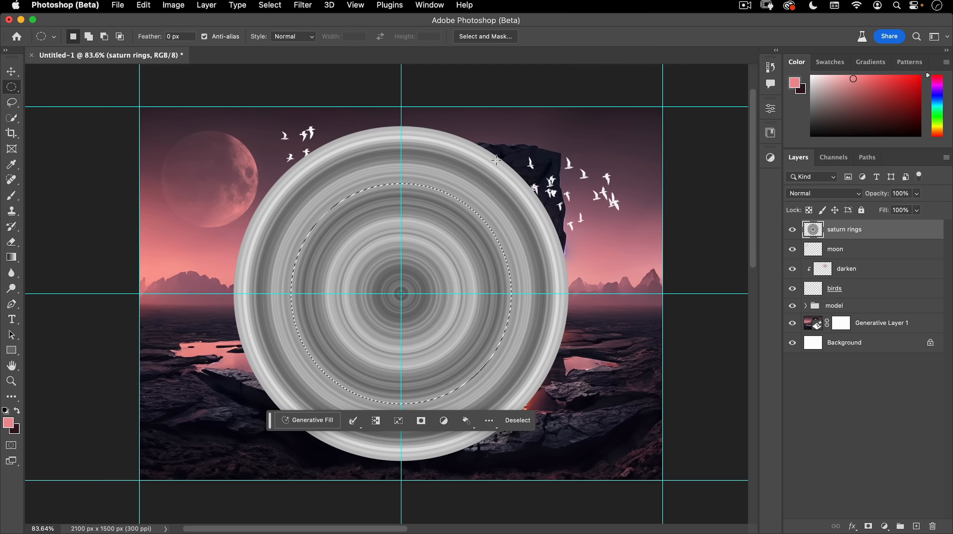
Step: Delete the selected centre of the saturn rings disc and clear the selection
{"action": "key", "text": "BackSpace"}
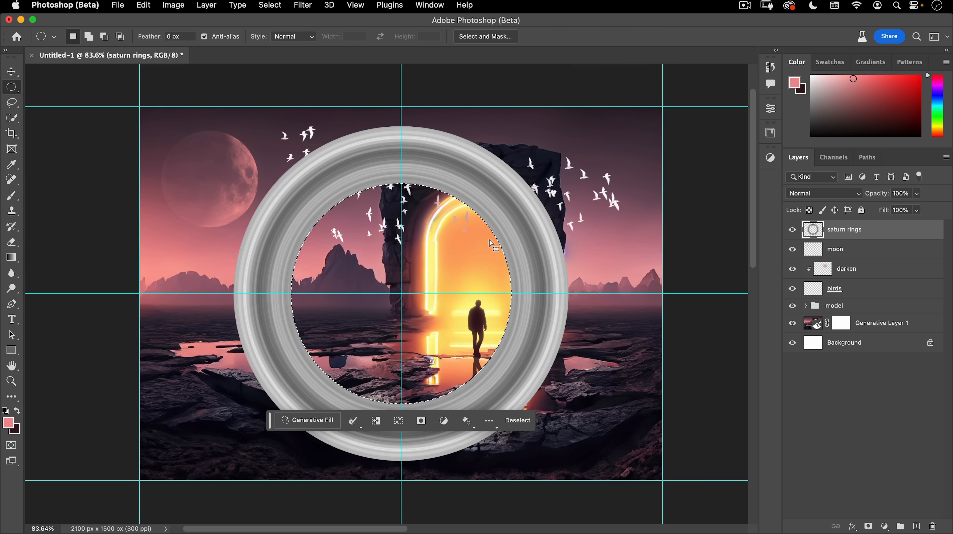
{"action": "left_click", "coordinate": [270, 5]}
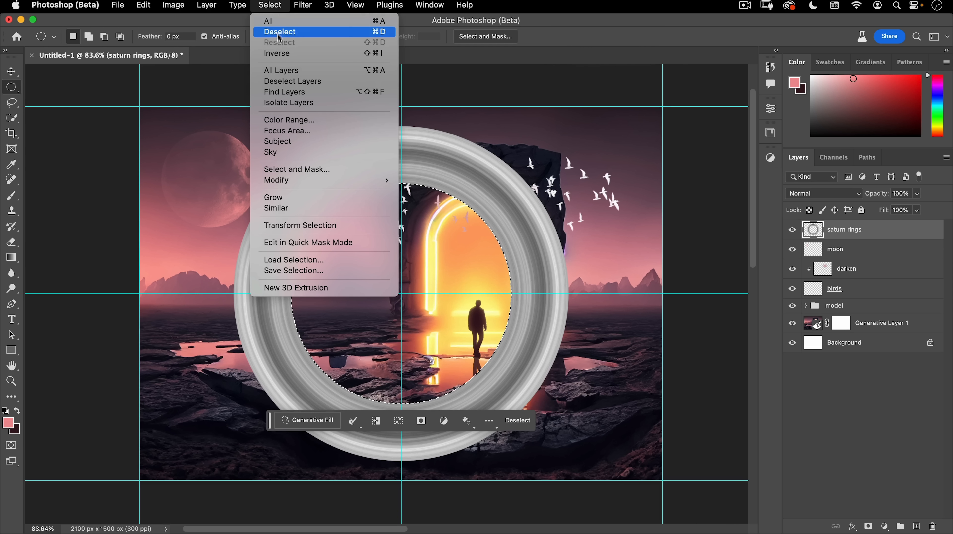
{"action": "left_click", "coordinate": [284, 34]}
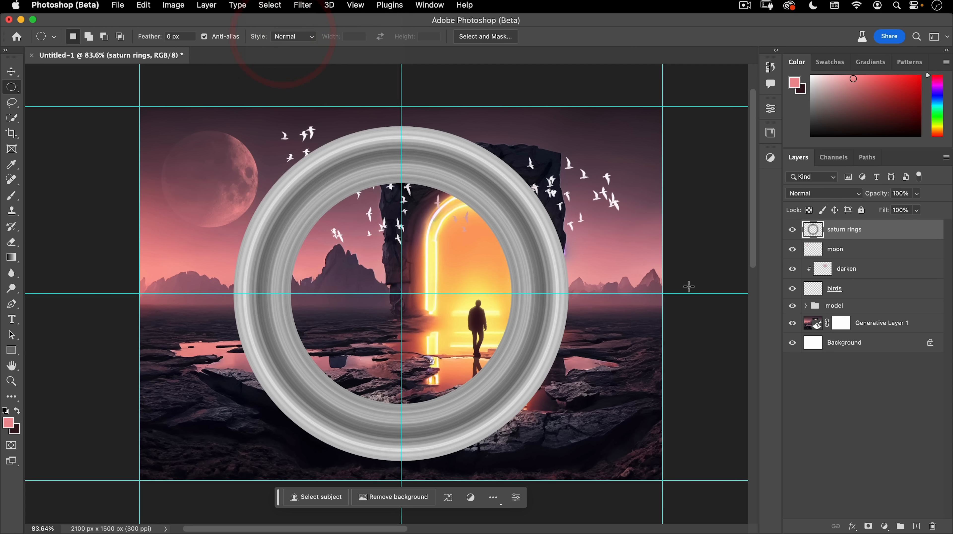
Step: Free-transform the saturn rings layer into a flattened ellipse about 26% high, rotated -30 degrees
{"action": "key", "text": "v"}
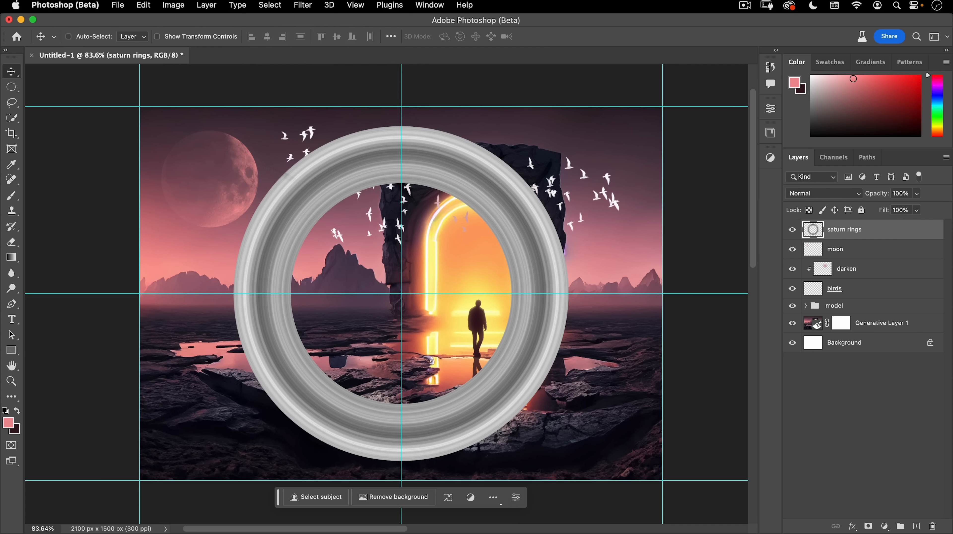
{"action": "key", "text": "super+t"}
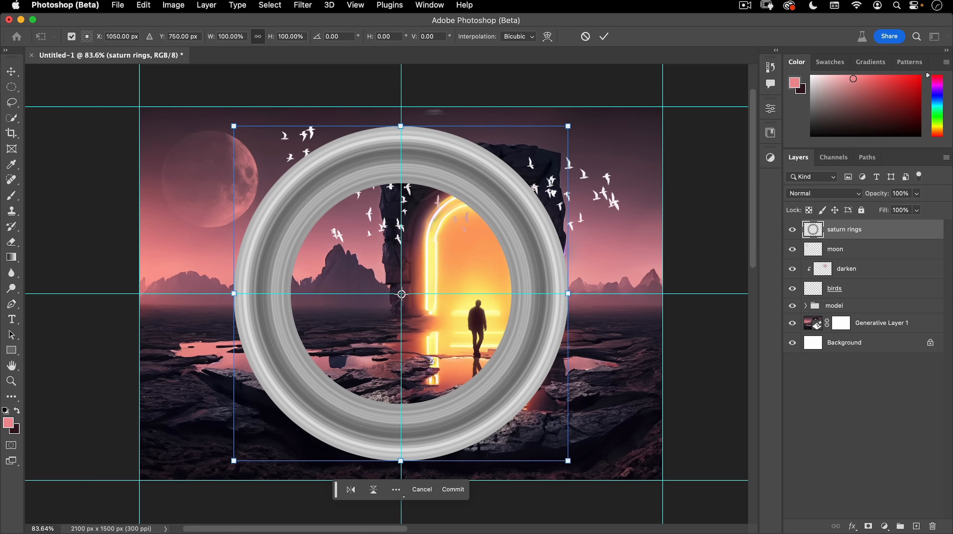
{"action": "left_click_drag", "start_coordinate": [404, 136], "coordinate": [436, 192]}
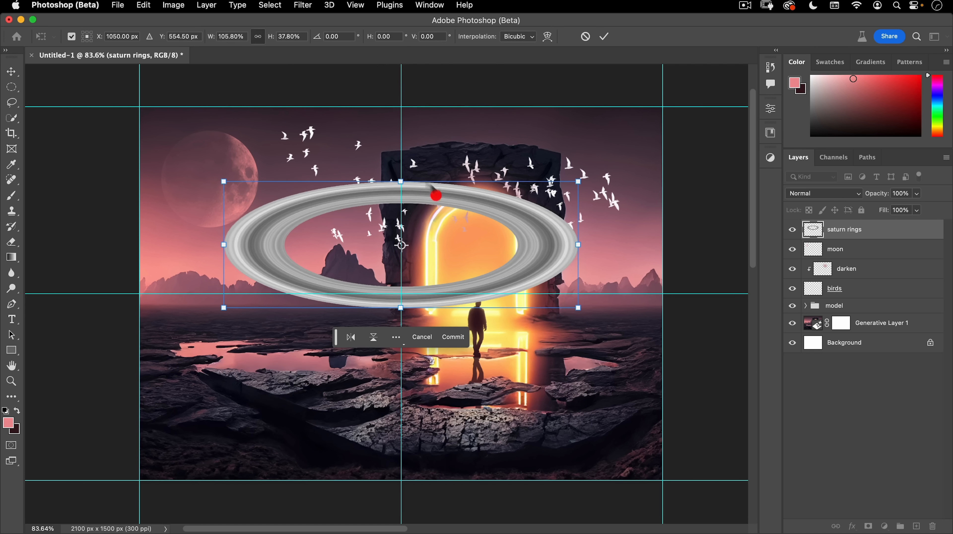
{"action": "left_click_drag", "start_coordinate": [223, 181], "coordinate": [282, 182]}
{"action": "left_click_drag", "start_coordinate": [405, 307], "coordinate": [405, 270]}
{"action": "left_click_drag", "start_coordinate": [570, 249], "coordinate": [526, 136]}
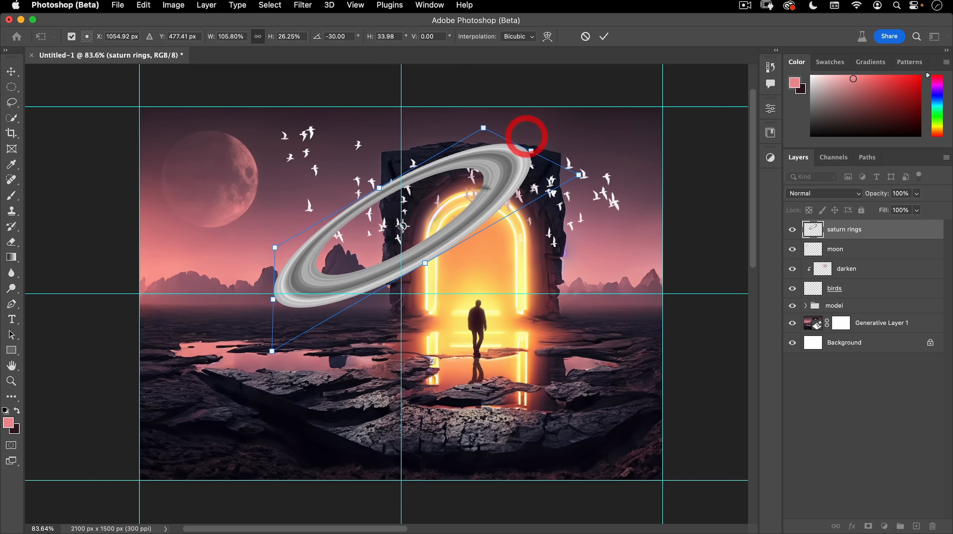
Step: Move the tilted ring over the moon and scale it to about 63% width and 18% height
{"action": "left_click_drag", "start_coordinate": [493, 184], "coordinate": [291, 140]}
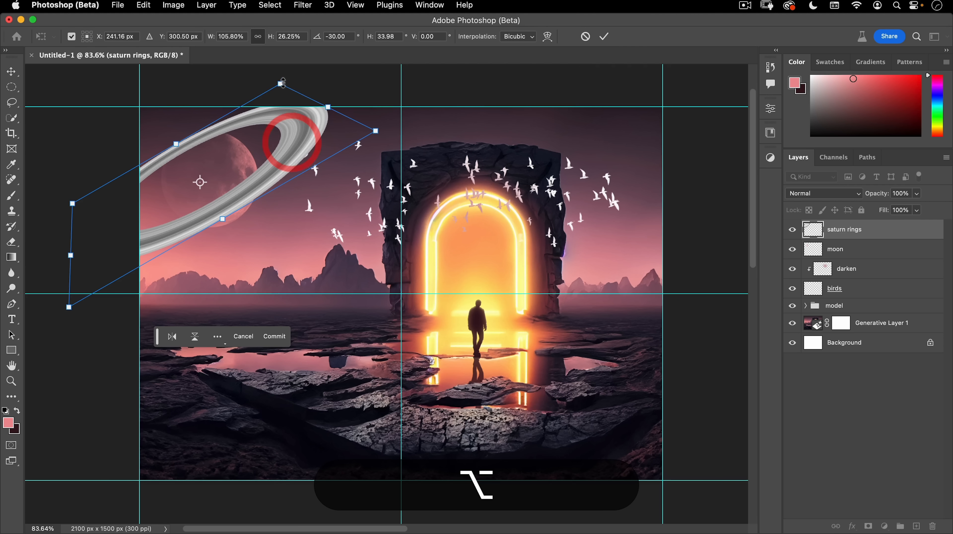
{"action": "left_click_drag", "start_coordinate": [283, 81], "coordinate": [266, 109]}
{"action": "mouse_move", "coordinate": [219, 210]}
{"action": "left_mouse_down"}
{"action": "mouse_move", "coordinate": [214, 205]}
{"action": "mouse_move", "coordinate": [223, 209]}
{"action": "left_mouse_up"}
{"action": "left_click_drag", "start_coordinate": [299, 165], "coordinate": [286, 174]}
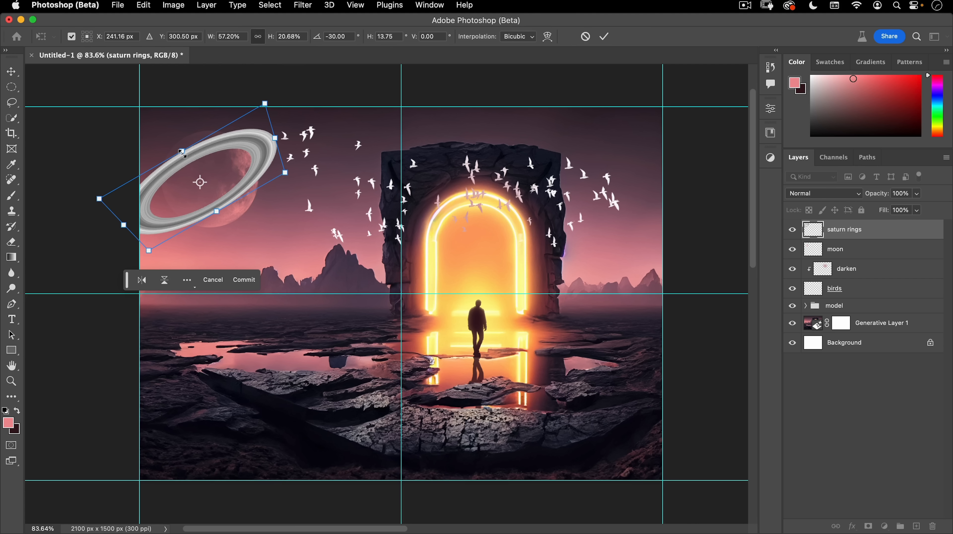
{"action": "left_click_drag", "start_coordinate": [182, 153], "coordinate": [219, 172]}
{"action": "mouse_move", "coordinate": [219, 172]}
{"action": "left_mouse_down"}
{"action": "mouse_move", "coordinate": [236, 166]}
{"action": "mouse_move", "coordinate": [234, 173]}
{"action": "left_mouse_up"}
{"action": "left_click_drag", "start_coordinate": [274, 113], "coordinate": [280, 105]}
{"action": "left_click_drag", "start_coordinate": [230, 174], "coordinate": [237, 178]}
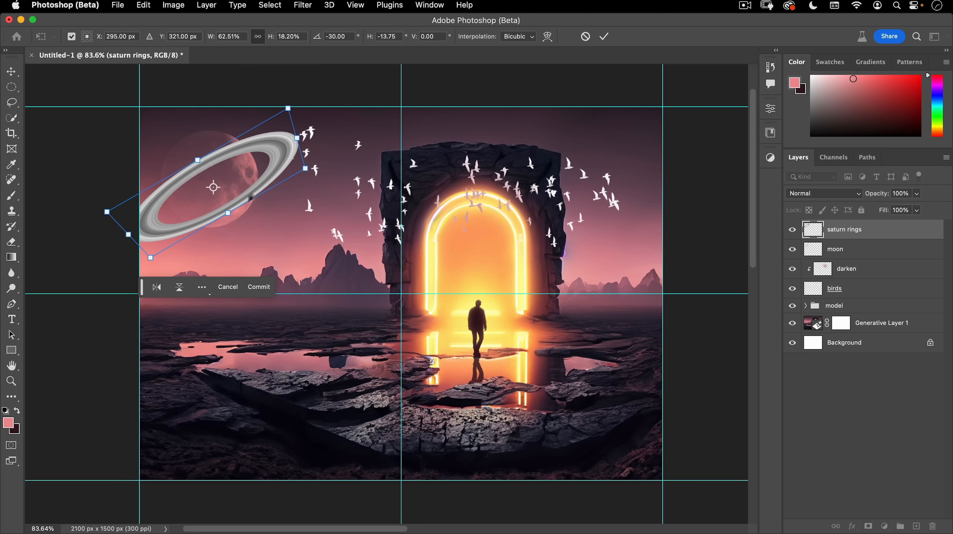
Step: Refine the ring around the moon to about 58% width and 13% height, and apply the transform
{"action": "scroll", "coordinate": [171, 188], "scroll_direction": "up", "scroll_amount": 5}
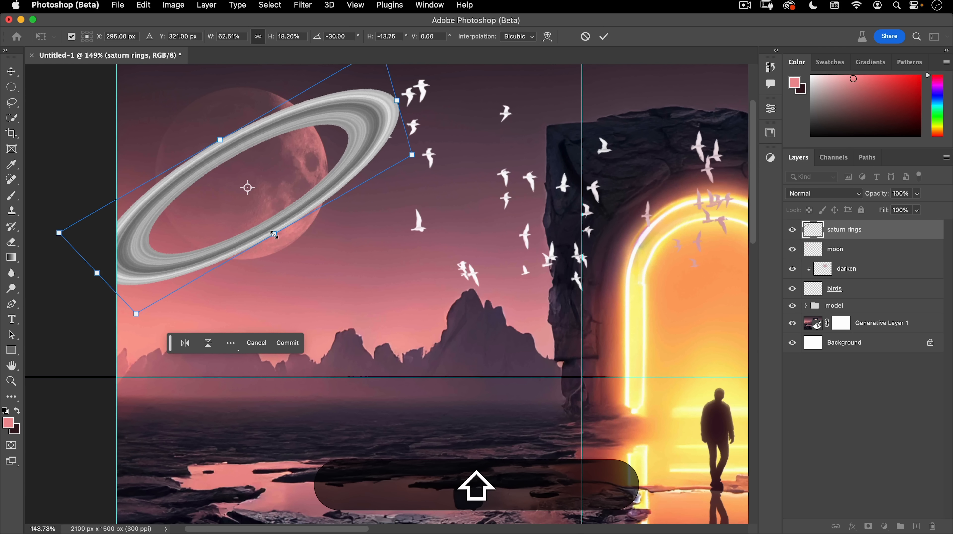
{"action": "left_click_drag", "start_coordinate": [273, 233], "coordinate": [270, 212]}
{"action": "left_click_drag", "start_coordinate": [219, 140], "coordinate": [225, 149]}
{"action": "left_click_drag", "start_coordinate": [264, 218], "coordinate": [264, 218]}
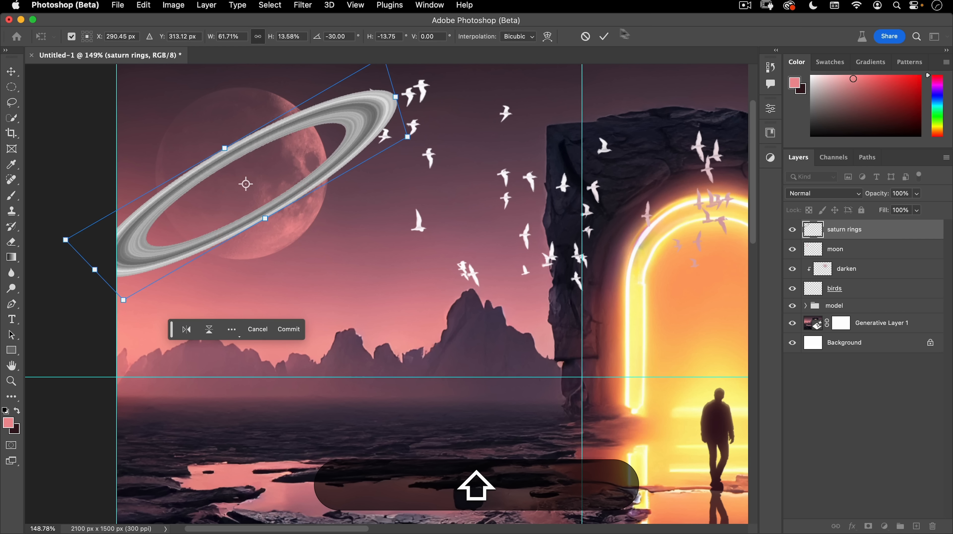
{"action": "left_click_drag", "start_coordinate": [224, 148], "coordinate": [228, 146]}
{"action": "left_click_drag", "start_coordinate": [407, 137], "coordinate": [398, 139]}
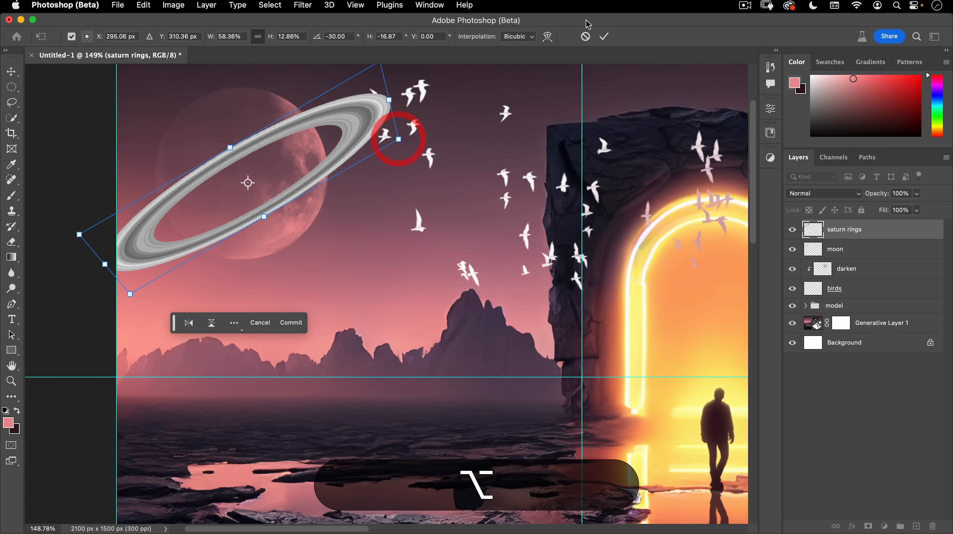
{"action": "left_click", "coordinate": [604, 36]}
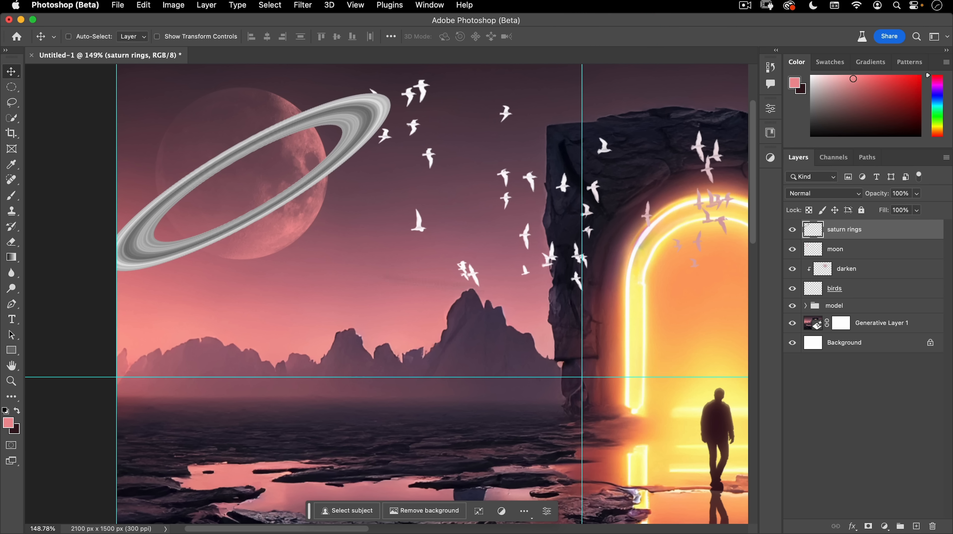
Step: Activate the Elliptical Marquee tool and add a layer mask to the saturn rings layer
{"action": "left_click", "coordinate": [12, 88]}
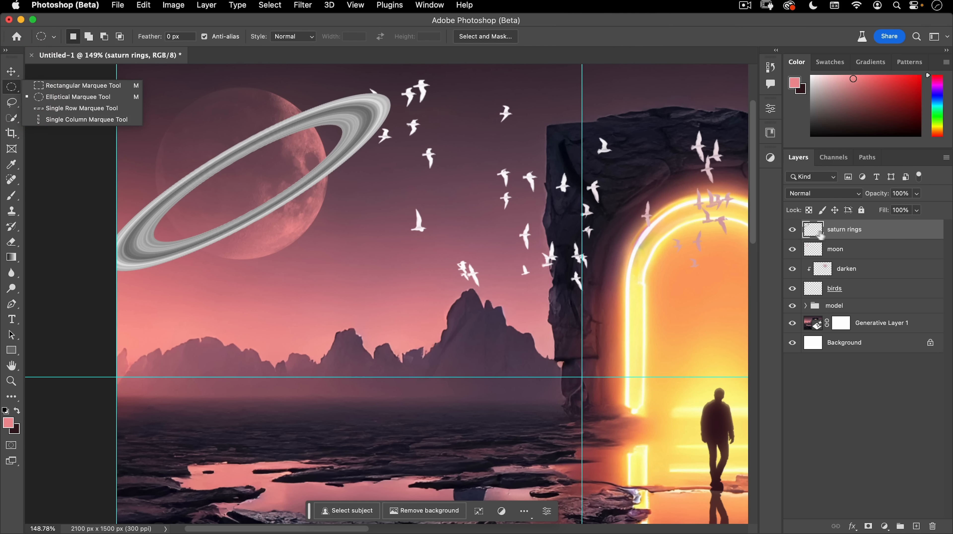
{"action": "left_click", "coordinate": [809, 230]}
{"action": "left_click", "coordinate": [867, 526]}
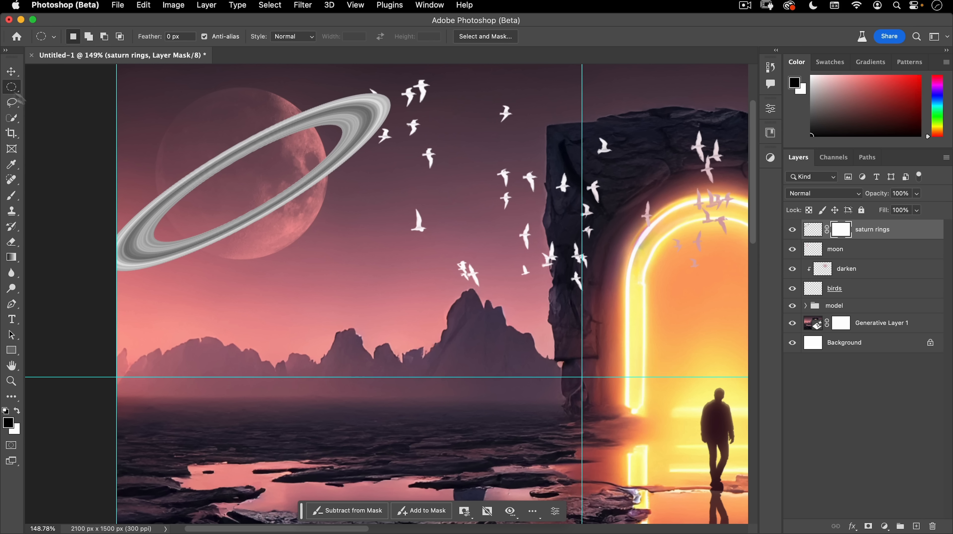
Step: Try to fit a circular marquee selection about 390 px across to the moon's outline
{"action": "left_click_drag", "start_coordinate": [247, 172], "coordinate": [345, 84]}
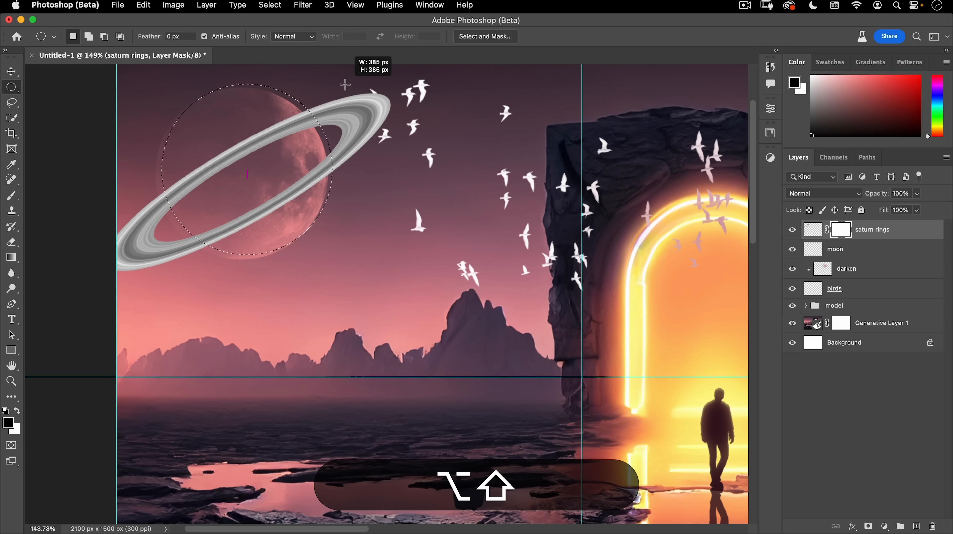
{"action": "left_click_drag", "start_coordinate": [344, 85], "coordinate": [361, 82]}
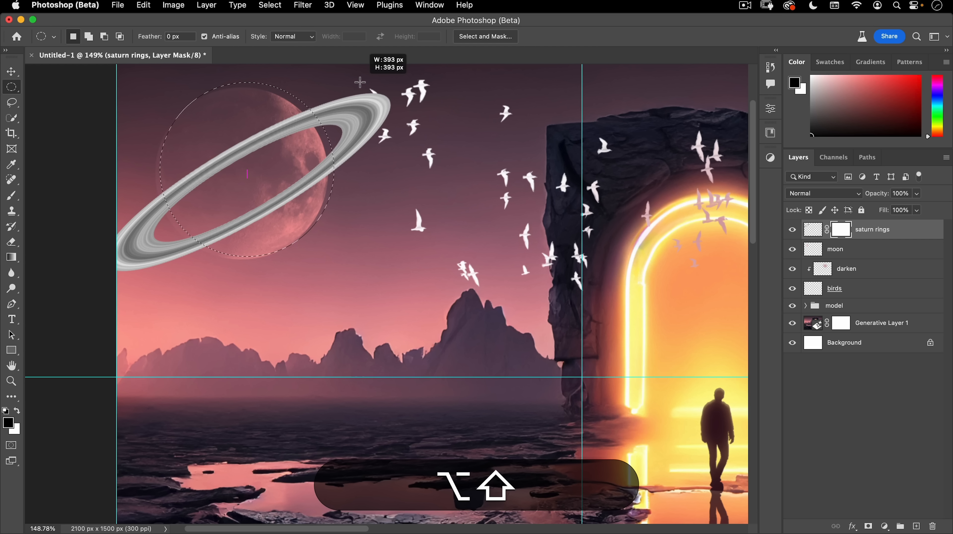
{"action": "left_click_drag", "start_coordinate": [360, 82], "coordinate": [358, 85]}
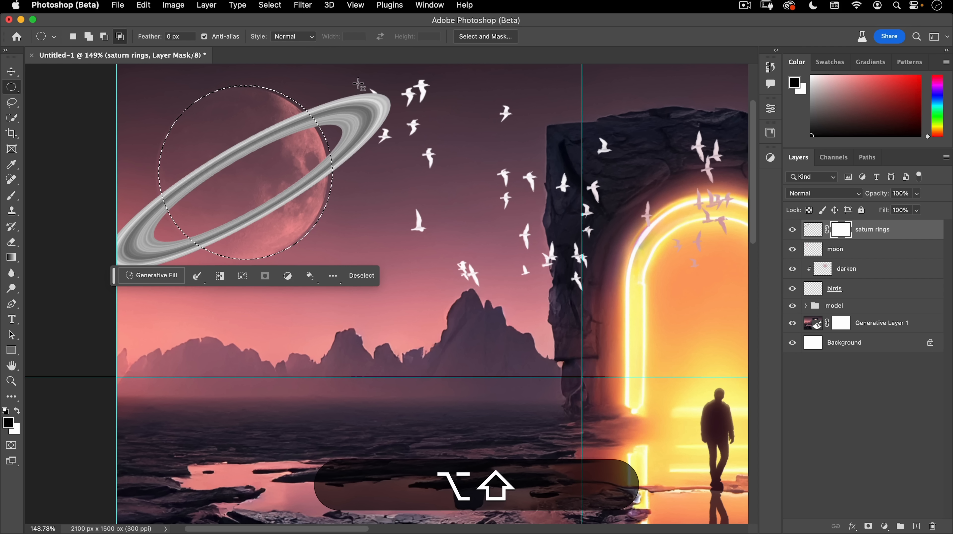
{"action": "left_click", "coordinate": [357, 85], "text": "alt+shift"}
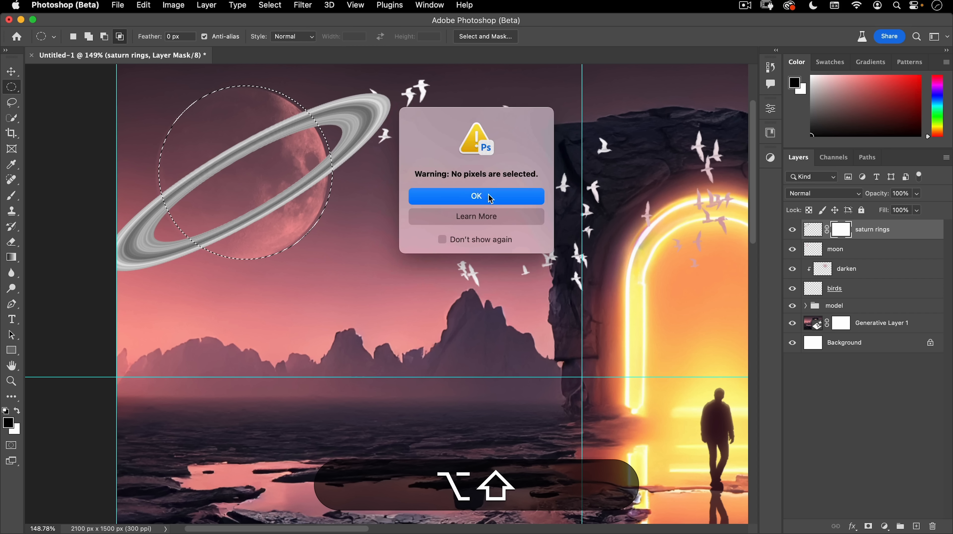
{"action": "left_click", "coordinate": [490, 198]}
Step: Draw a circular marquee selection about 388 px across matching the moon's outline, and target the saturn rings layer mask
{"action": "left_click_drag", "start_coordinate": [238, 167], "coordinate": [340, 261]}
{"action": "key", "text": "space"}
{"action": "key", "text": "alt+shift"}
{"action": "left_click_drag", "start_coordinate": [336, 261], "coordinate": [342, 258]}
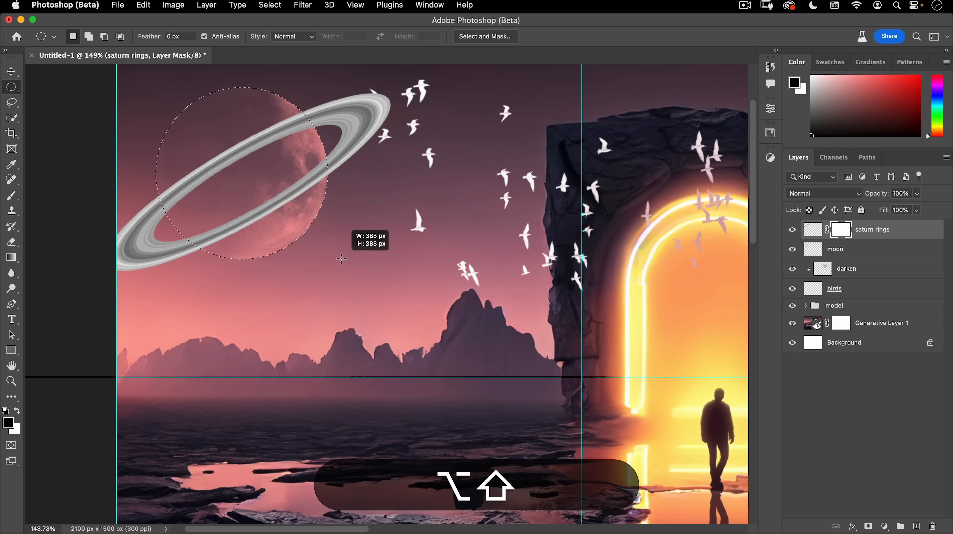
{"action": "left_click_drag", "start_coordinate": [342, 258], "coordinate": [341, 259]}
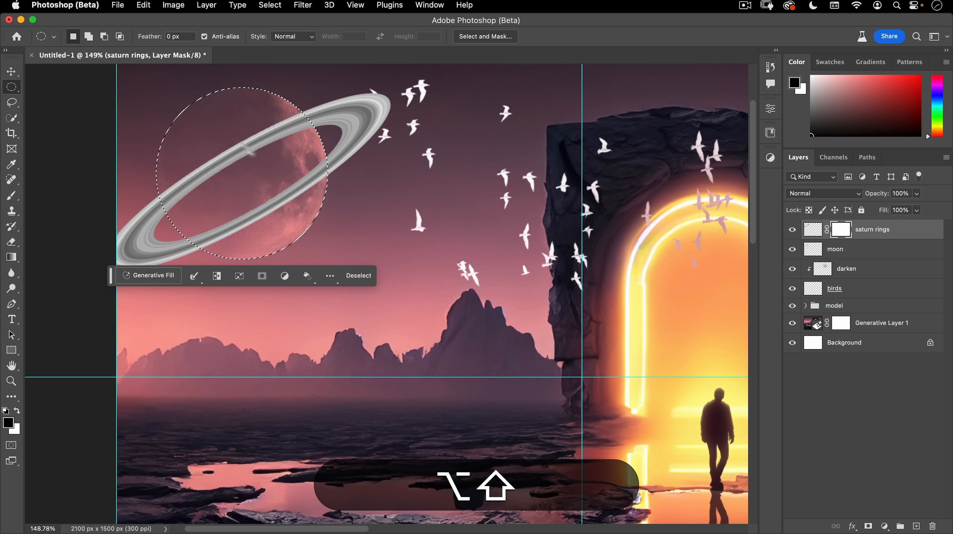
{"action": "left_click", "coordinate": [837, 234]}
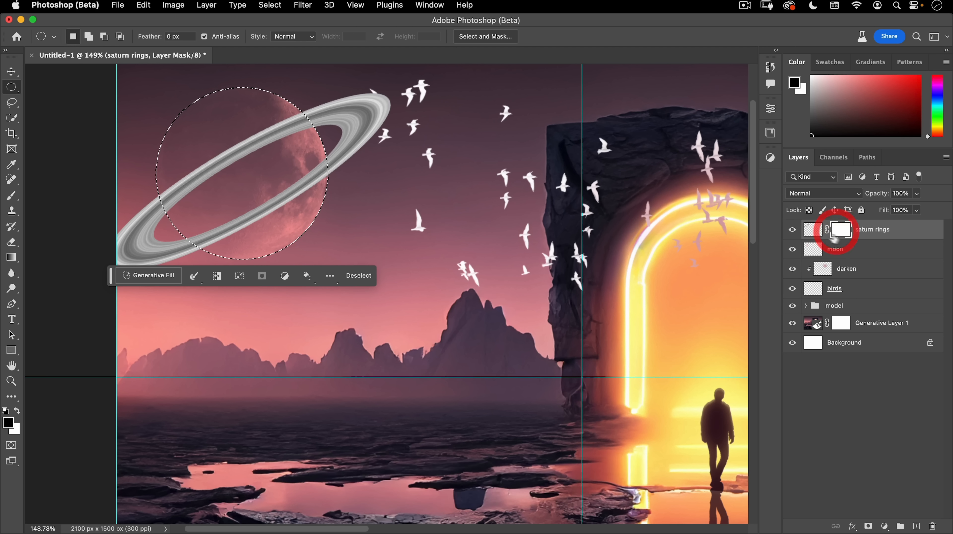
Step: Choose a soft round brush from the General Brushes set and resize it to about 109 px
{"action": "left_click", "coordinate": [11, 195]}
{"action": "right_click", "coordinate": [202, 125]}
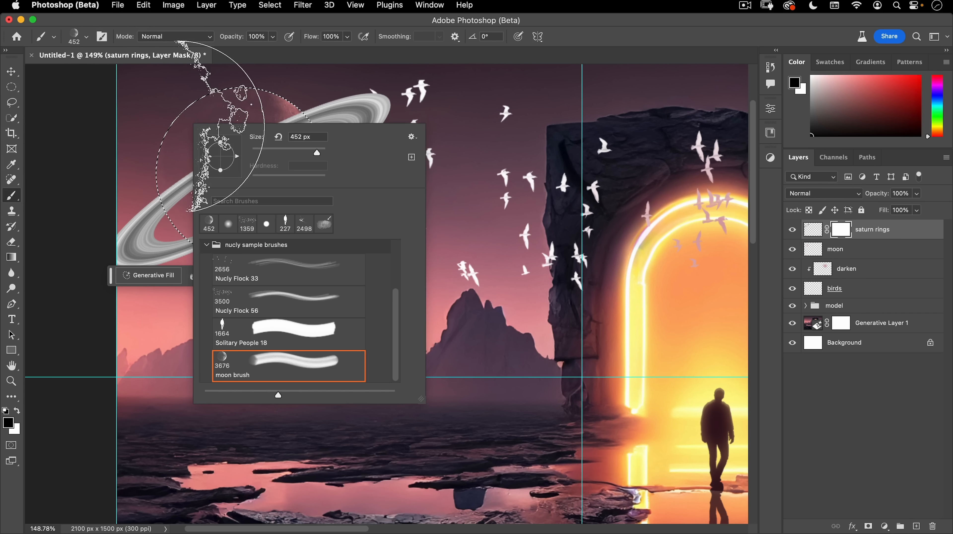
{"action": "left_click", "coordinate": [204, 245]}
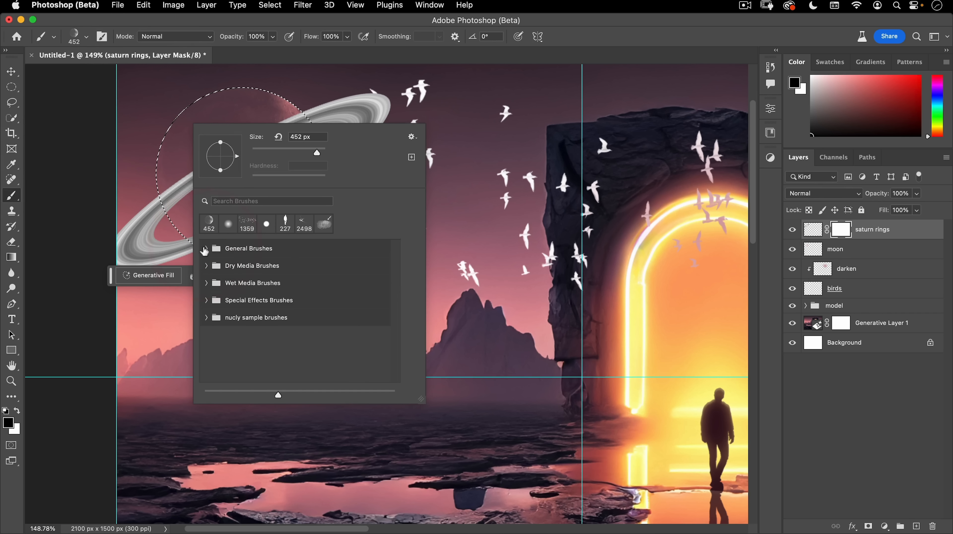
{"action": "left_click", "coordinate": [205, 248]}
{"action": "left_click", "coordinate": [225, 271]}
{"action": "left_click_drag", "start_coordinate": [131, 166], "coordinate": [44, 186]}
Step: Paint black on the saturn rings mask to hide the lower ring band inside the moon's outline, then deselect and activate the Move tool
{"action": "left_click_drag", "start_coordinate": [215, 180], "coordinate": [160, 190]}
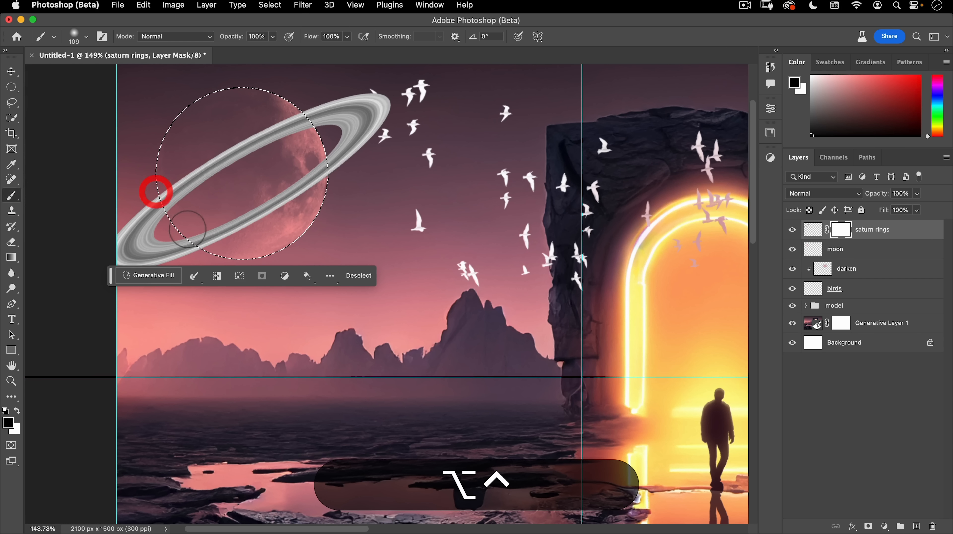
{"action": "mouse_move", "coordinate": [185, 252]}
{"action": "left_mouse_down"}
{"action": "mouse_move", "coordinate": [237, 231]}
{"action": "mouse_move", "coordinate": [311, 165]}
{"action": "mouse_move", "coordinate": [316, 193]}
{"action": "left_mouse_up"}
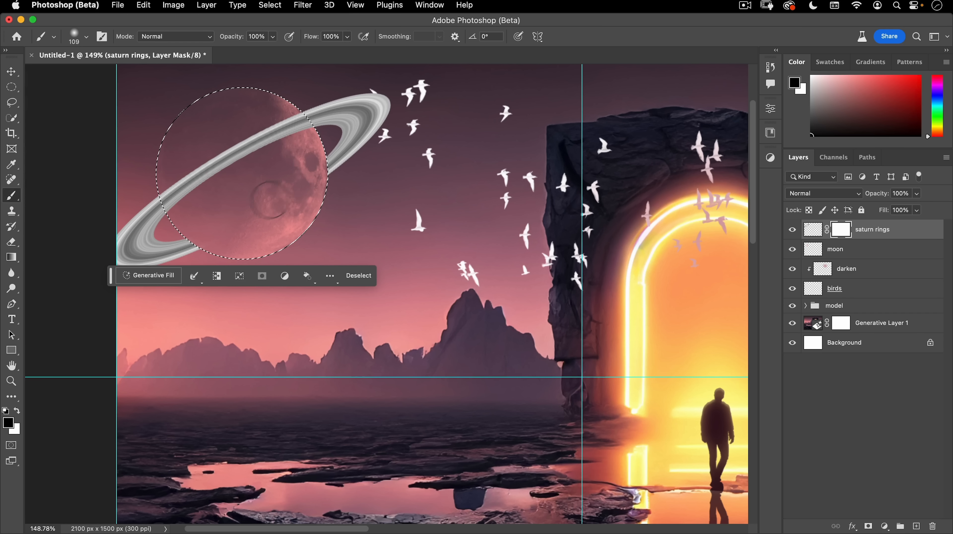
{"action": "left_click", "coordinate": [294, 179]}
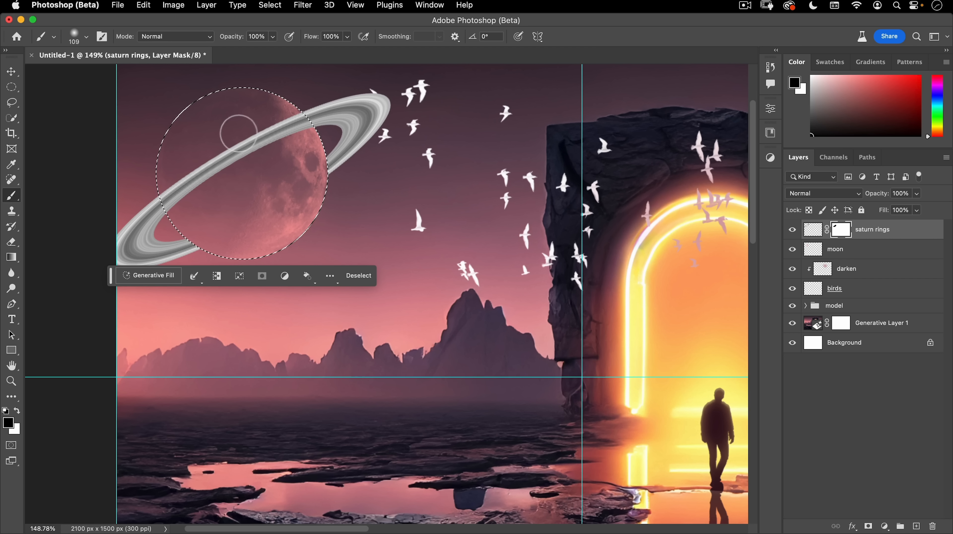
{"action": "key", "text": "cmd+d"}
{"action": "key", "text": "v"}
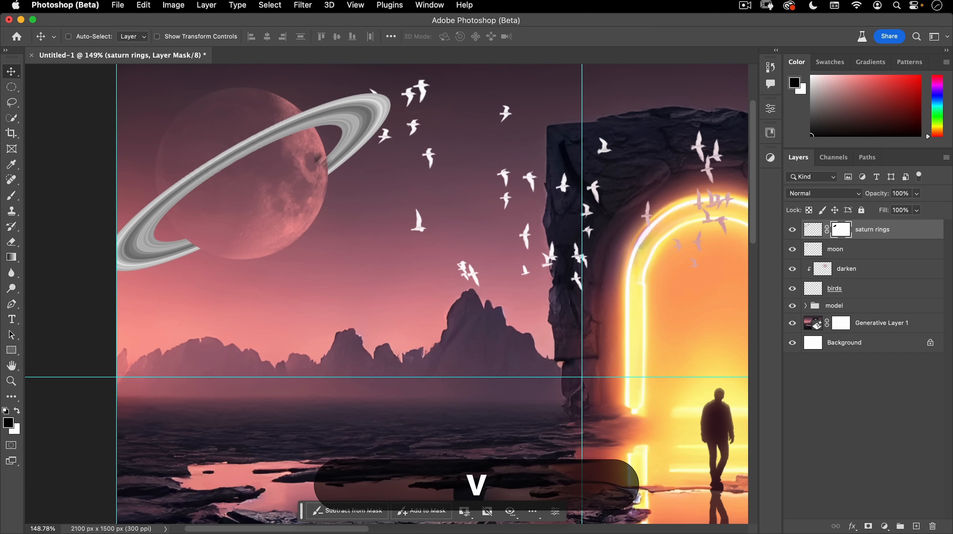
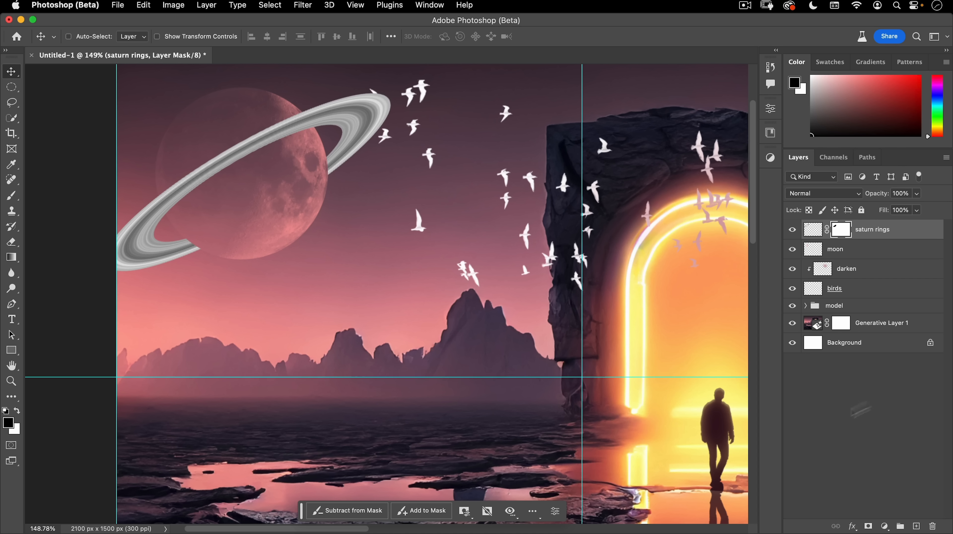
Step: Target the moon layer instead of the rings mask and sample the dark purple upper sky with the Eyedropper
{"action": "left_click", "coordinate": [884, 526]}
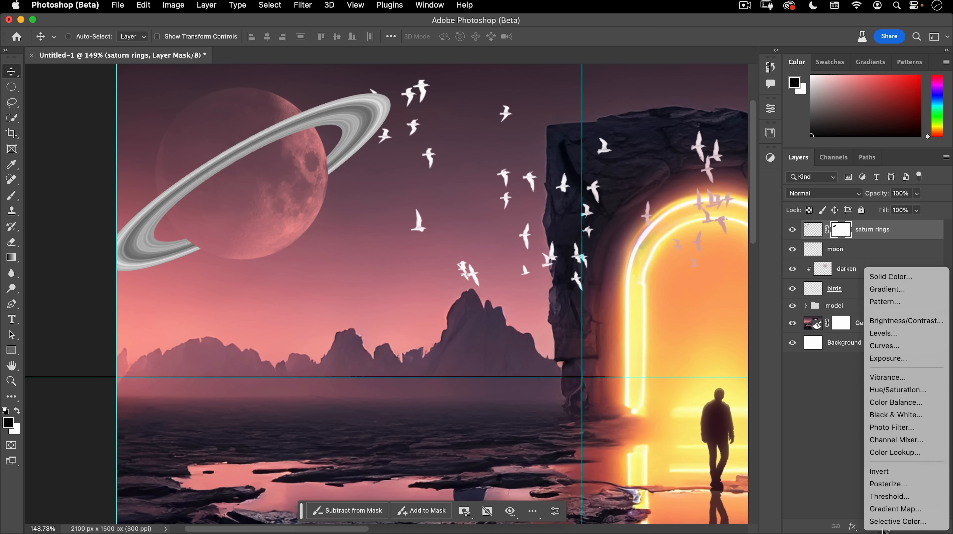
{"action": "left_click", "coordinate": [261, 310]}
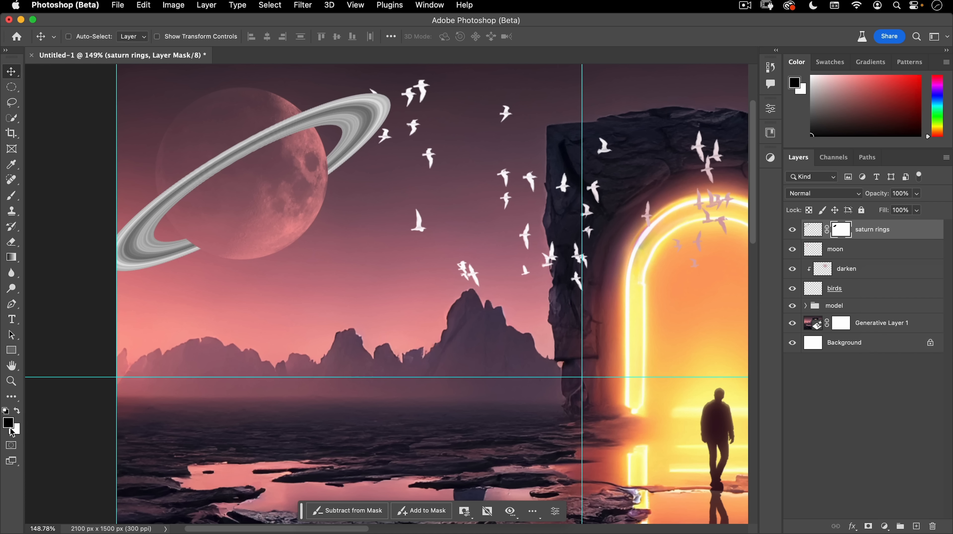
{"action": "key", "text": "alt"}
{"action": "key", "text": "i"}
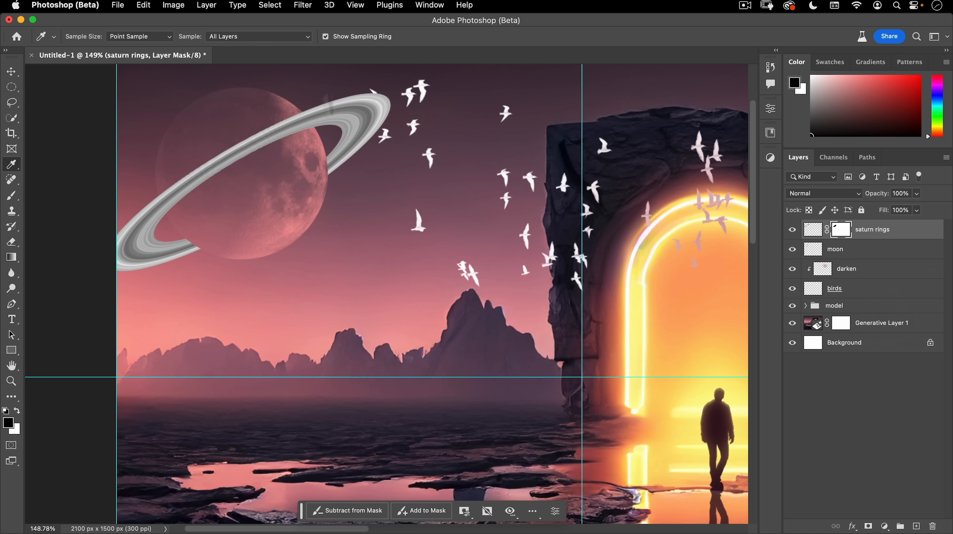
{"action": "left_click_drag", "start_coordinate": [349, 74], "coordinate": [359, 69]}
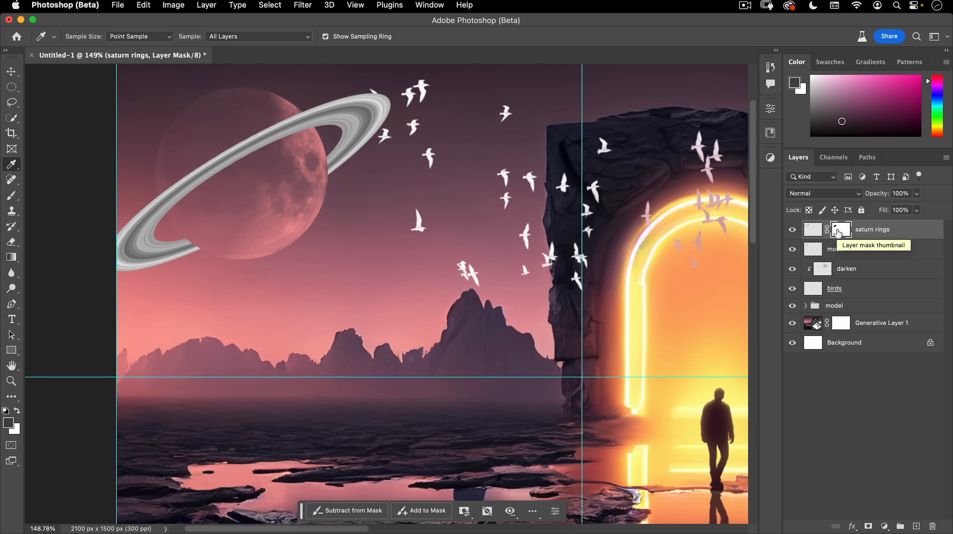
{"action": "left_click", "coordinate": [842, 250]}
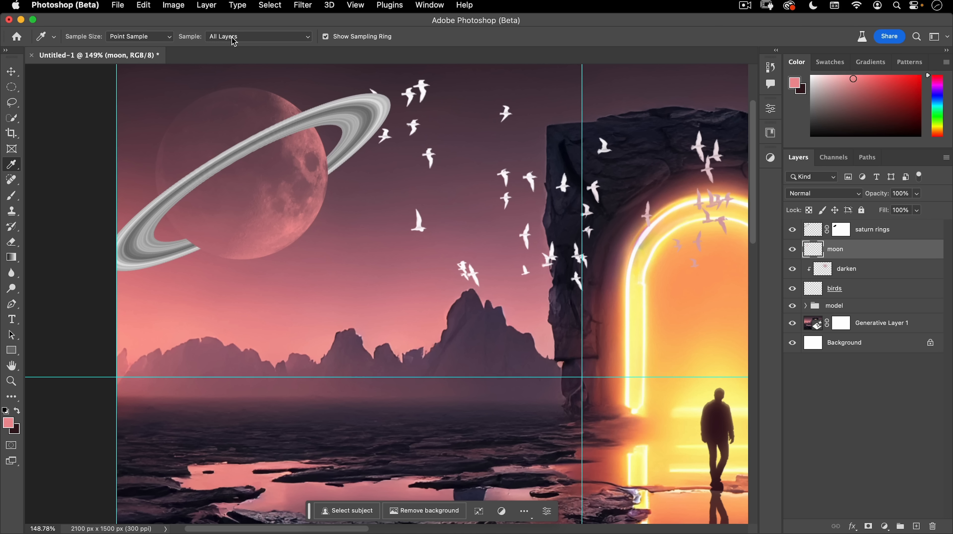
{"action": "left_click_drag", "start_coordinate": [221, 134], "coordinate": [324, 67]}
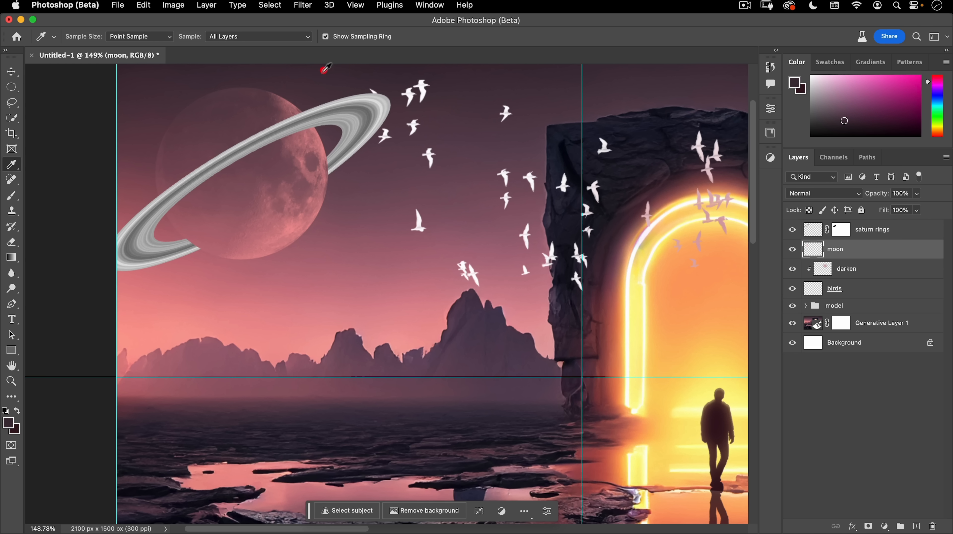
Step: Sample the salmon horizon glow and swap colors, making dark purple the foreground and salmon the background
{"action": "left_click", "coordinate": [17, 410]}
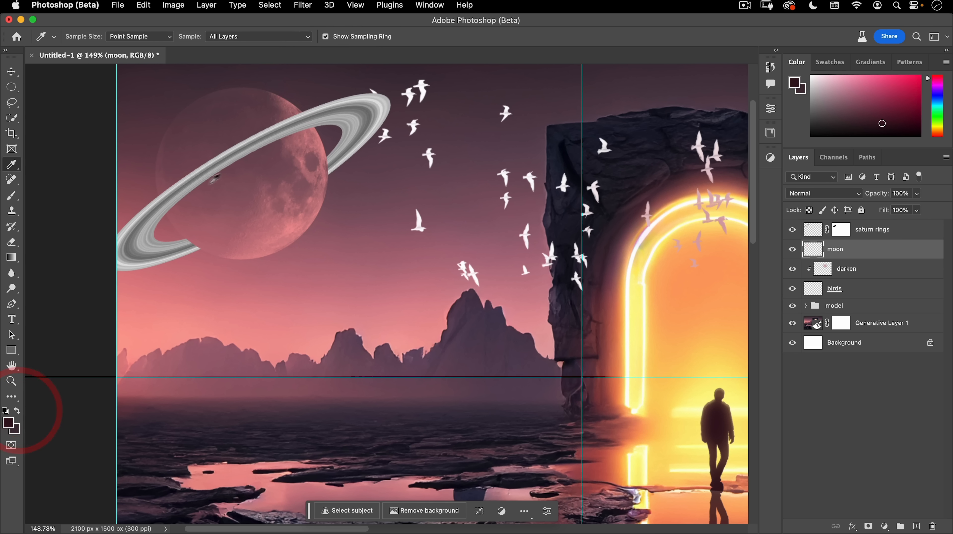
{"action": "left_click_drag", "start_coordinate": [278, 249], "coordinate": [133, 350]}
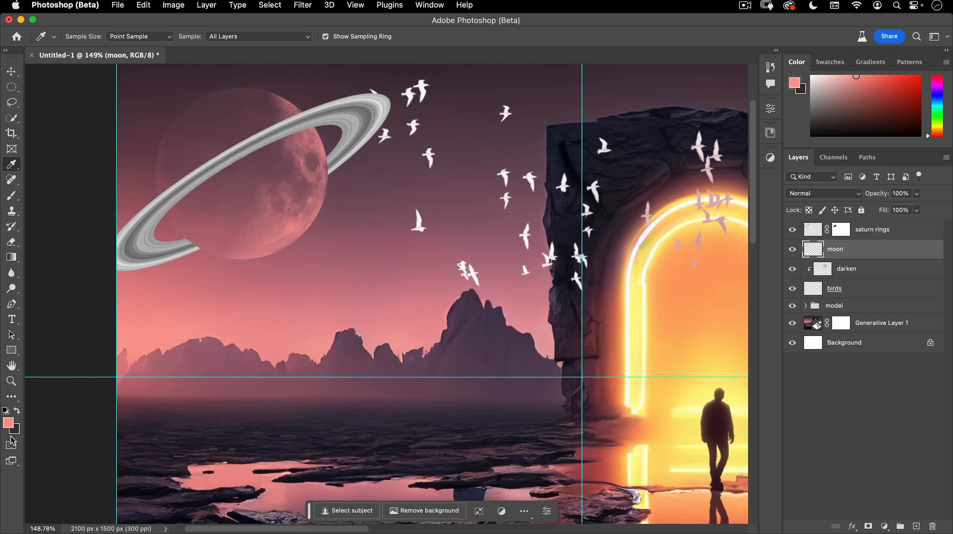
{"action": "left_click", "coordinate": [17, 411]}
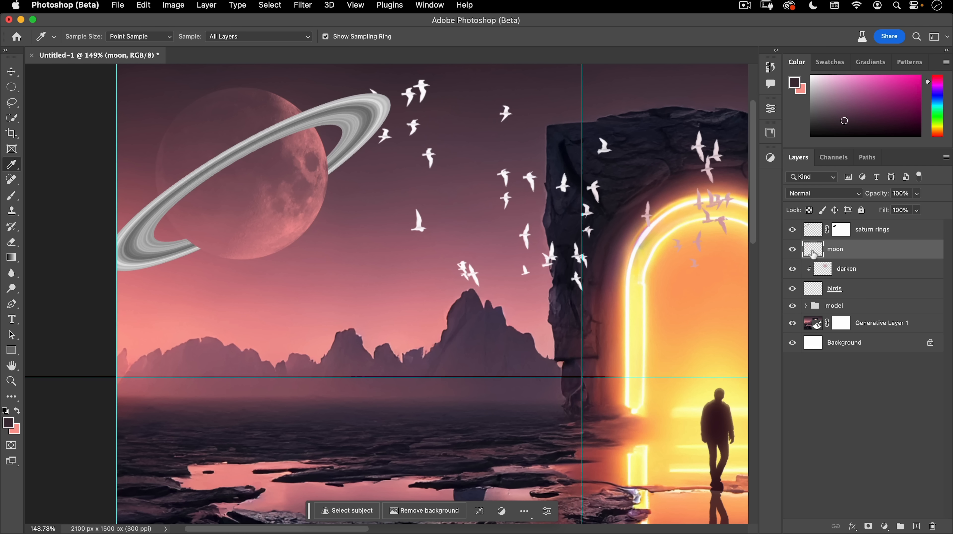
Step: Add a Gradient Map adjustment above the saturn rings layer and clip it to that layer
{"action": "left_click", "coordinate": [810, 236]}
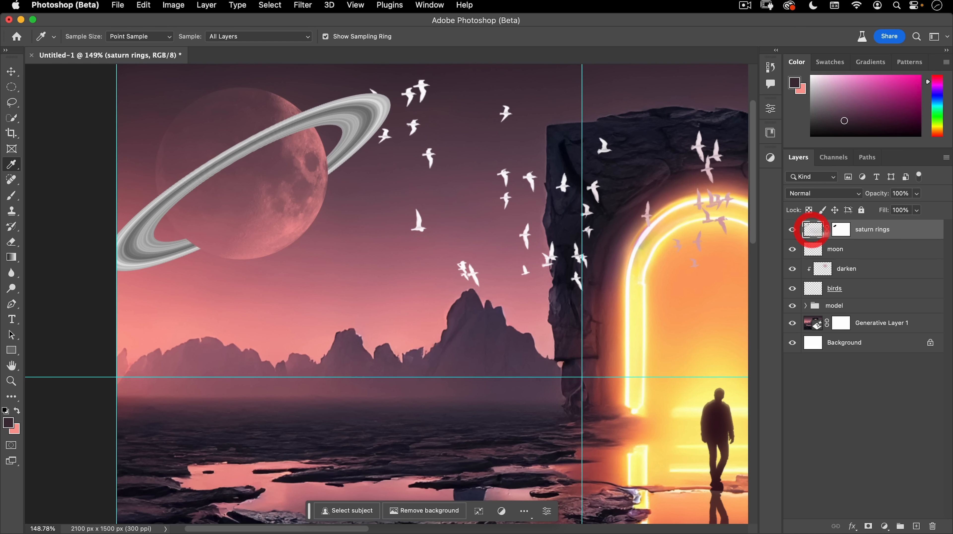
{"action": "left_click", "coordinate": [885, 526]}
{"action": "mouse_move", "coordinate": [887, 528]}
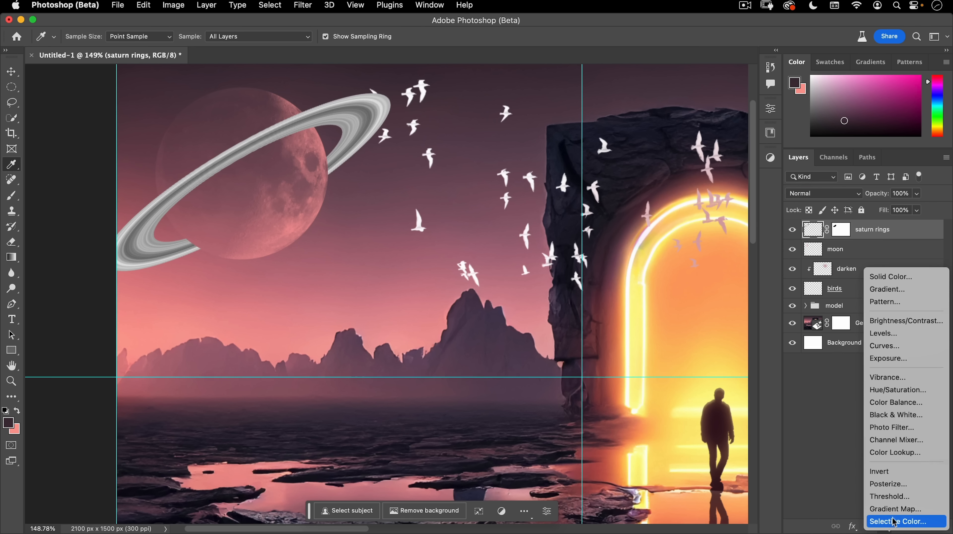
{"action": "left_click", "coordinate": [899, 509]}
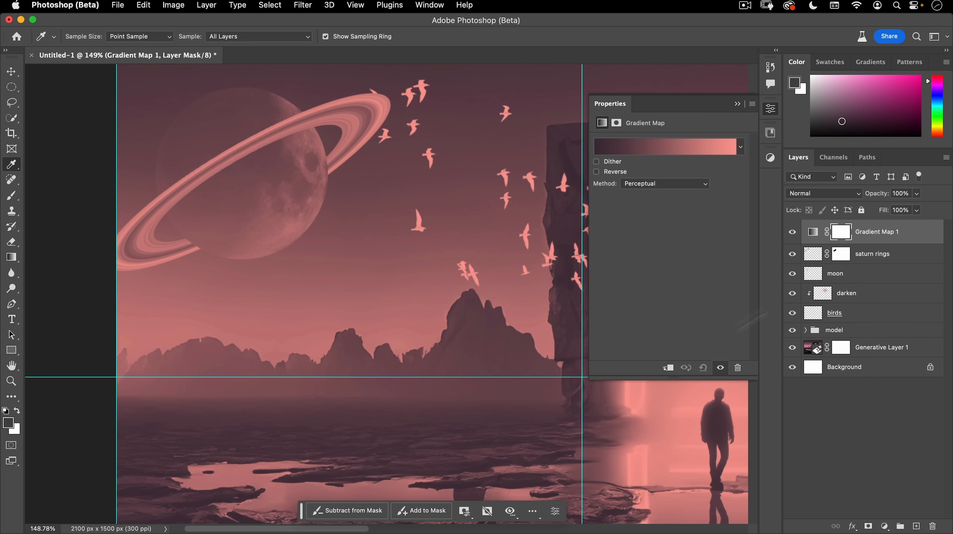
{"action": "left_click", "coordinate": [667, 367]}
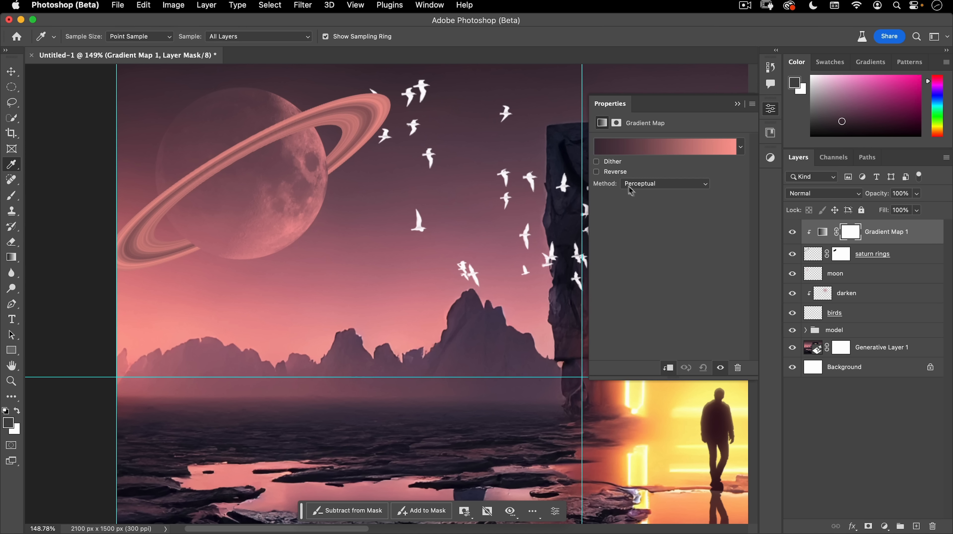
Step: Compare the rings with the gradient map's Reverse option on and off, leaving it off
{"action": "left_click", "coordinate": [609, 174]}
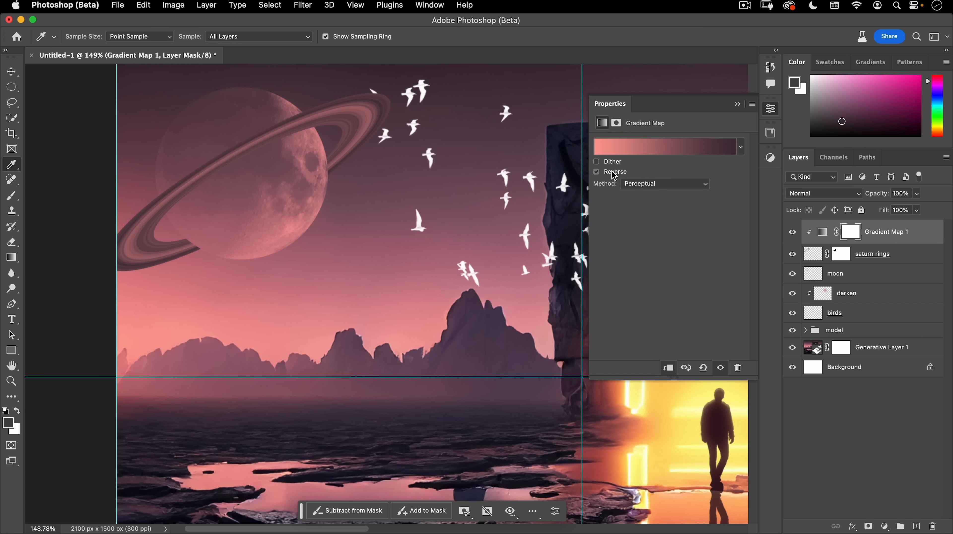
{"action": "left_click", "coordinate": [614, 174]}
{"action": "left_click", "coordinate": [612, 172]}
{"action": "left_click", "coordinate": [612, 172]}
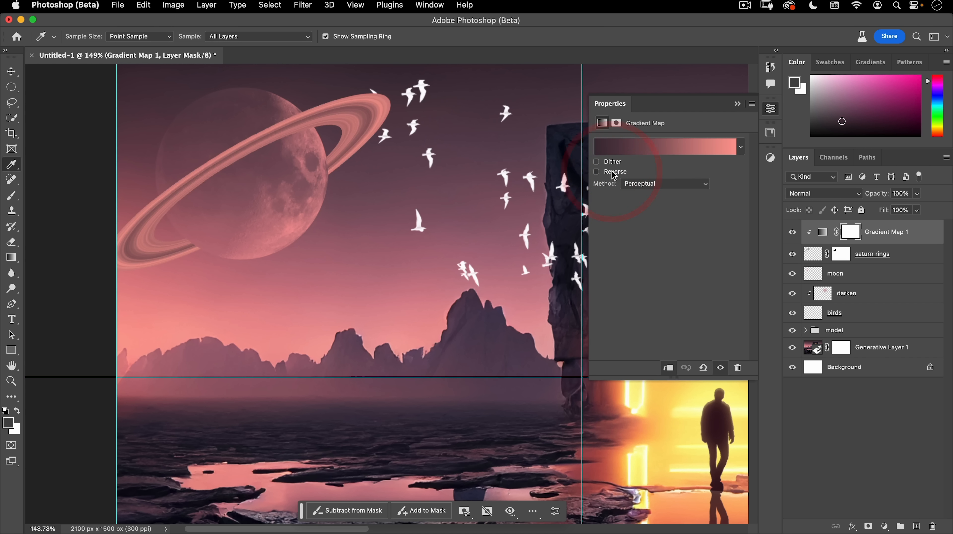
{"action": "left_click", "coordinate": [612, 172]}
{"action": "left_click", "coordinate": [612, 172]}
Step: Open the gradient map's gradient for editing, try a shifted midpoint and an added dark stop, and remove the stop
{"action": "left_click", "coordinate": [623, 146]}
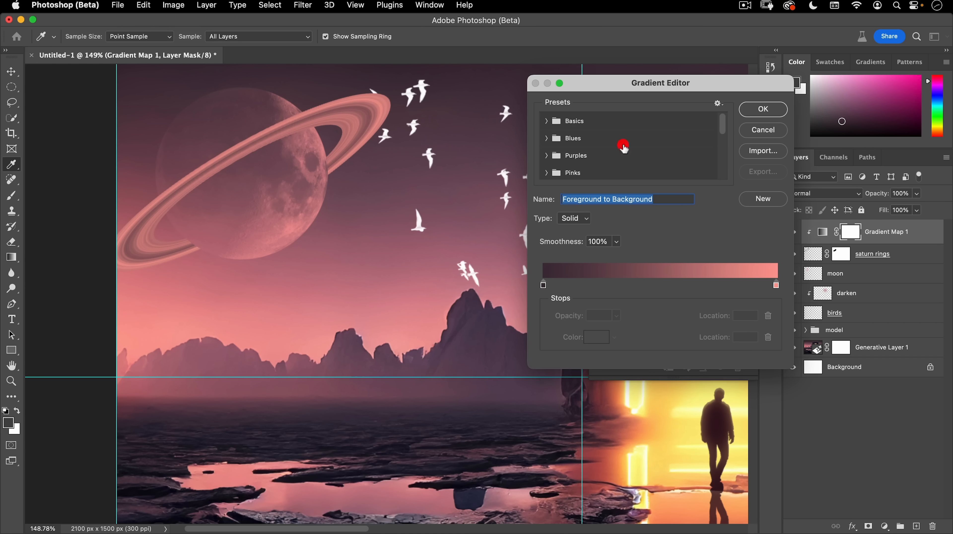
{"action": "left_click", "coordinate": [544, 286]}
{"action": "left_click_drag", "start_coordinate": [661, 284], "coordinate": [718, 283]}
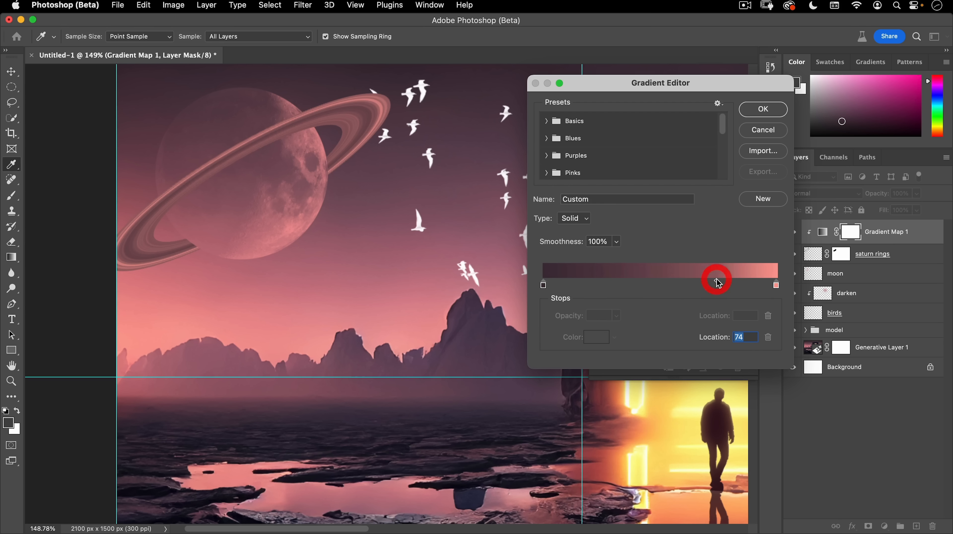
{"action": "left_click", "coordinate": [688, 284]}
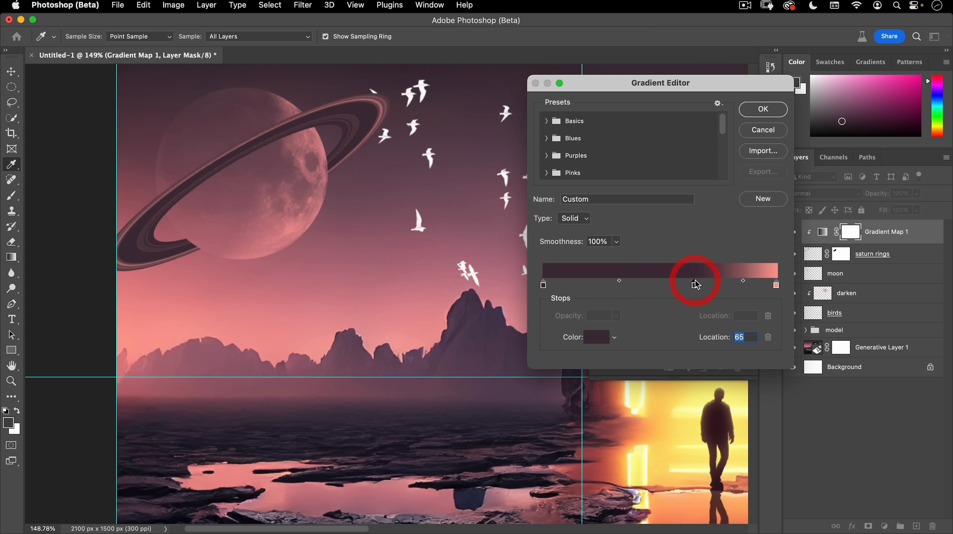
{"action": "left_click_drag", "start_coordinate": [690, 285], "coordinate": [679, 311]}
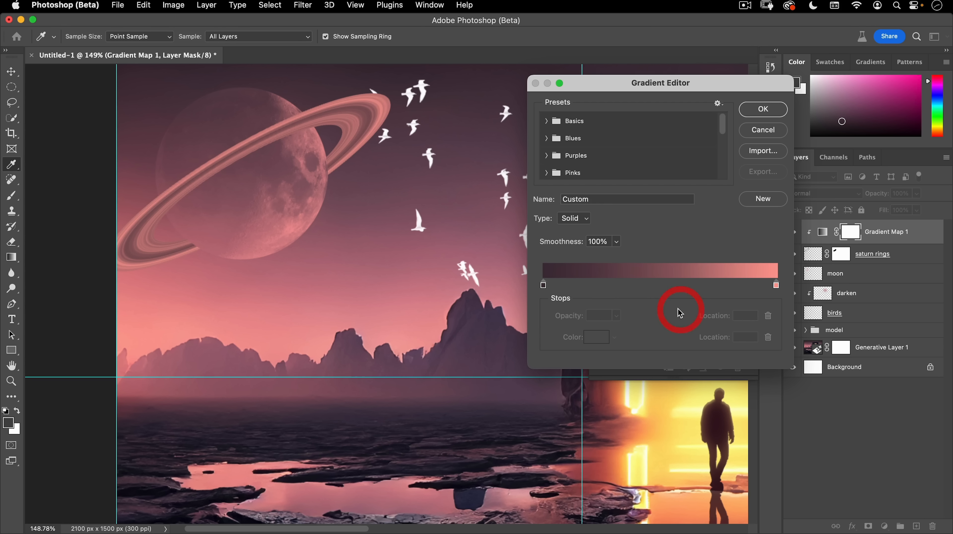
Step: Duplicate the salmon stop to location 51%, recolor it with a muted mauve sampled from the sky beside the moon, and accept the gradient
{"action": "left_click", "coordinate": [776, 285]}
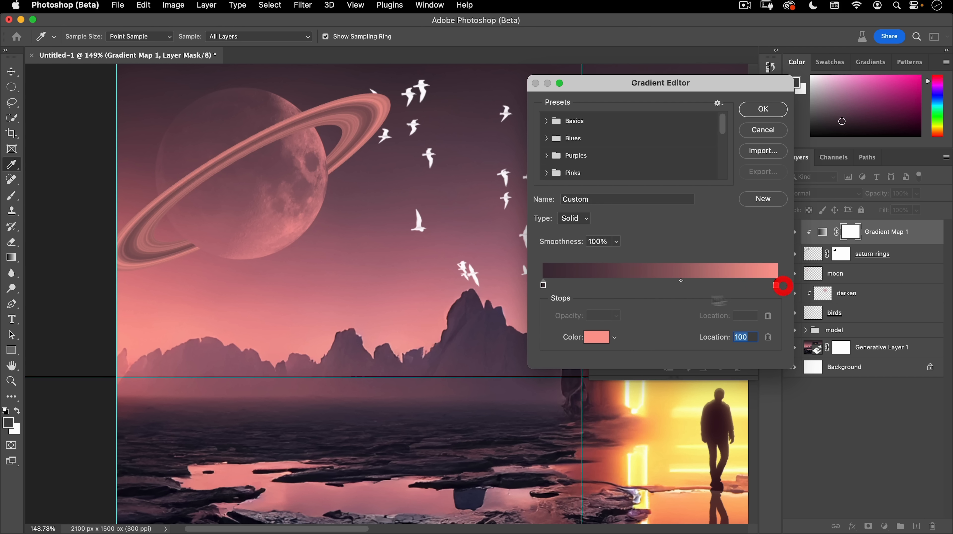
{"action": "left_click_drag", "start_coordinate": [776, 286], "coordinate": [662, 285]}
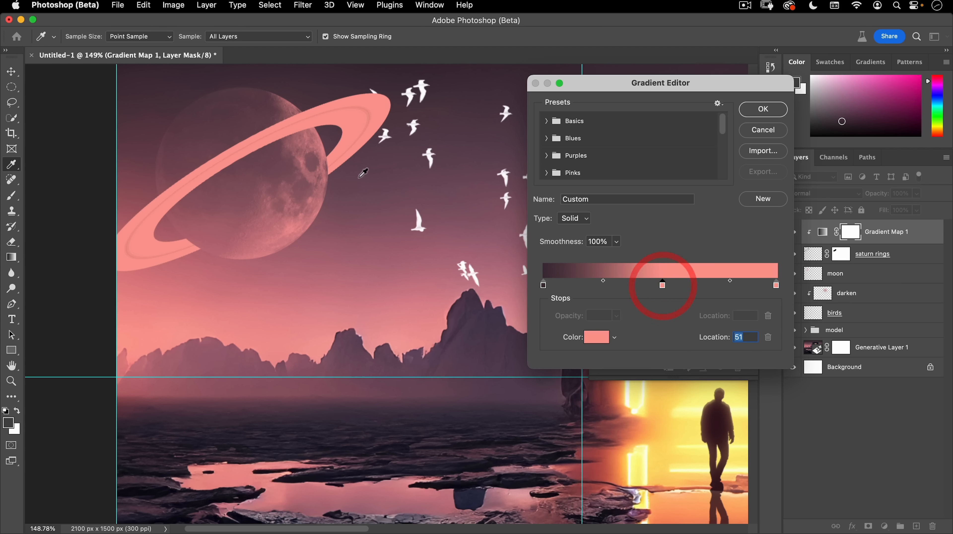
{"action": "left_click", "coordinate": [360, 180]}
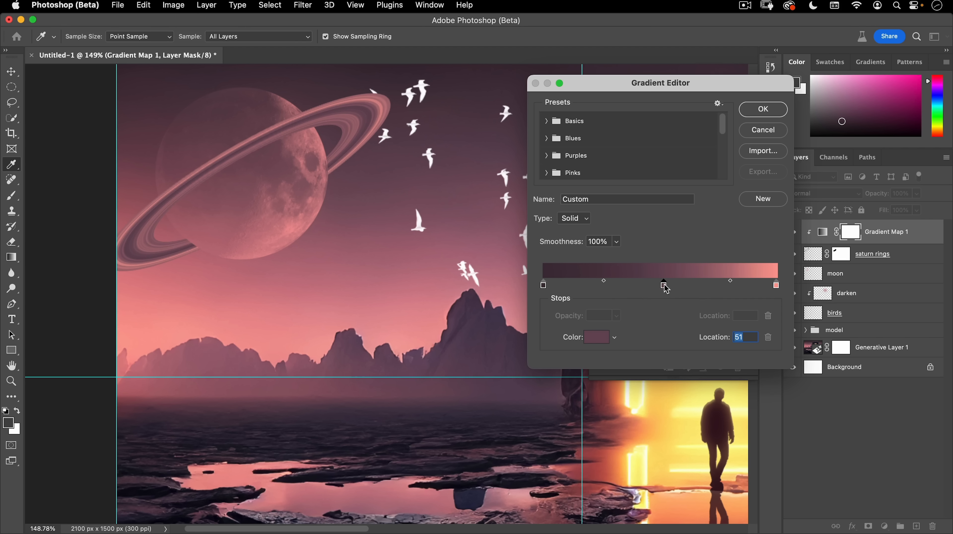
{"action": "left_click_drag", "start_coordinate": [665, 288], "coordinate": [663, 285]}
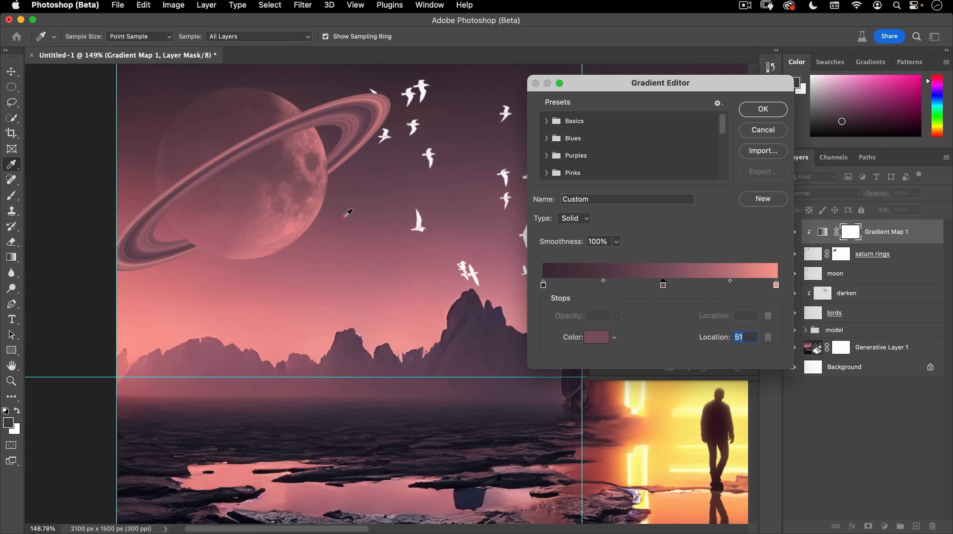
{"action": "left_click", "coordinate": [350, 210]}
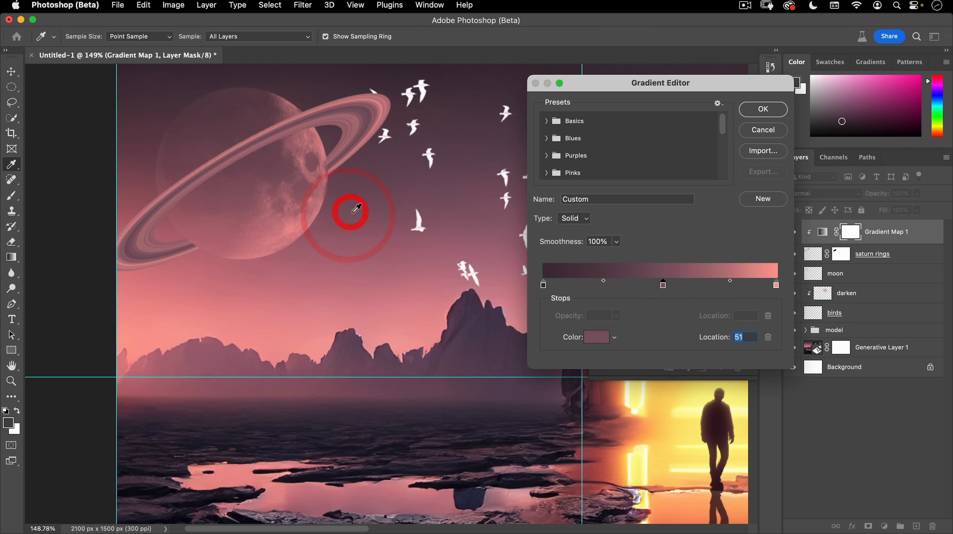
{"action": "left_click", "coordinate": [762, 109]}
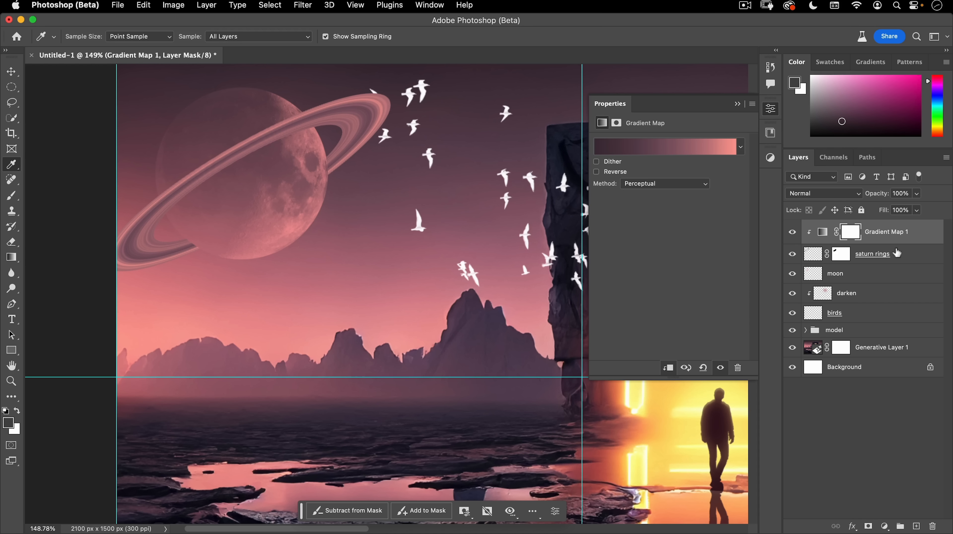
Step: Group the gradient map and saturn rings layers together and name the group saturn rings
{"action": "left_click", "coordinate": [907, 255], "text": "shift"}
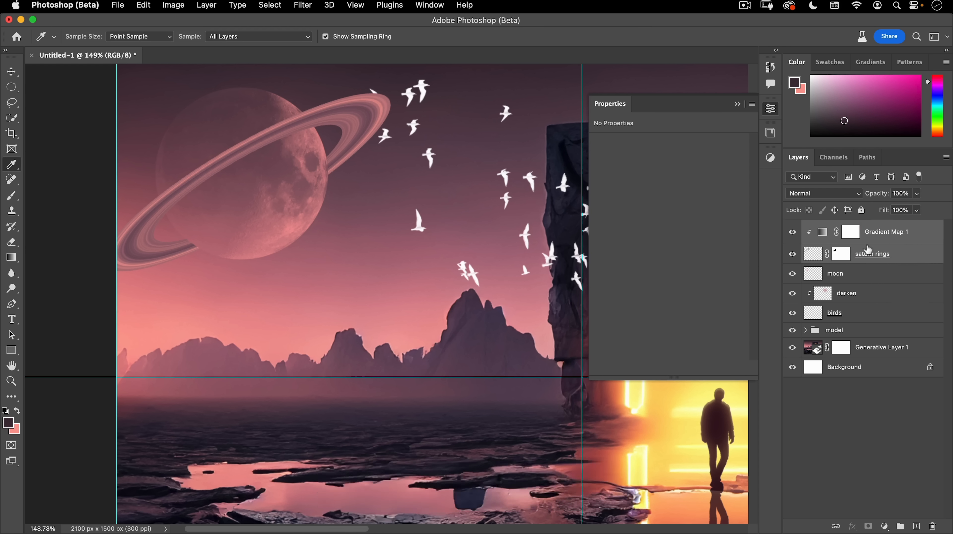
{"action": "key", "text": "super+g"}
{"action": "double_click", "coordinate": [835, 227]}
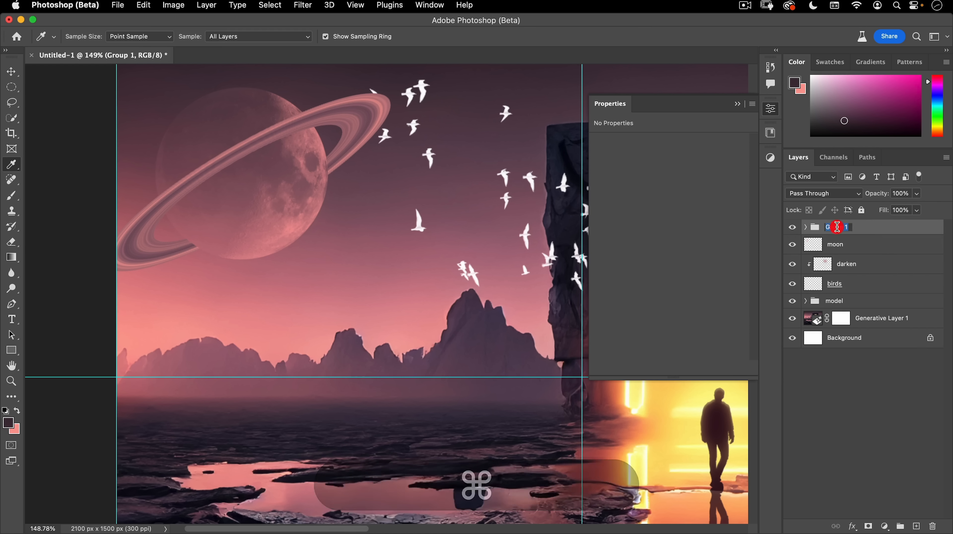
{"action": "type", "text": "saturn rings"}
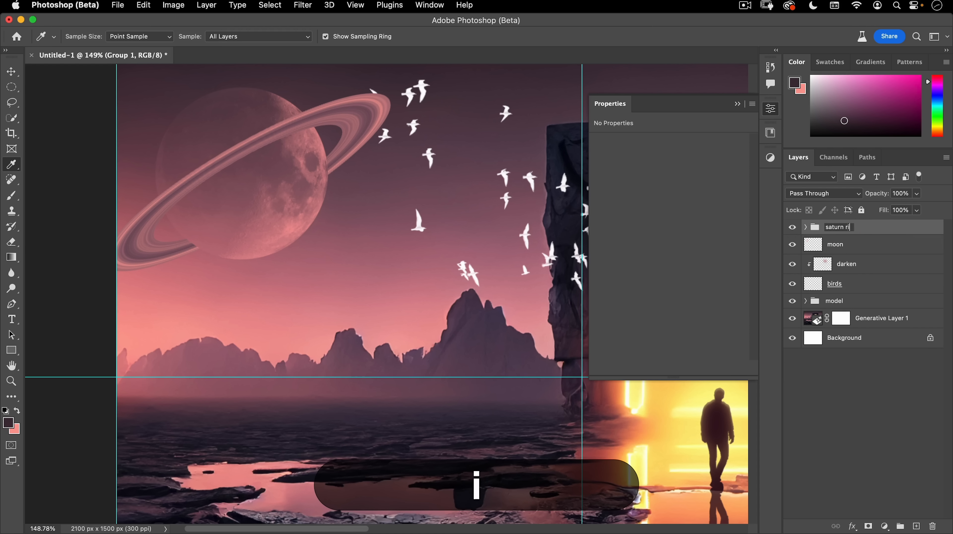
{"action": "key", "text": "Return"}
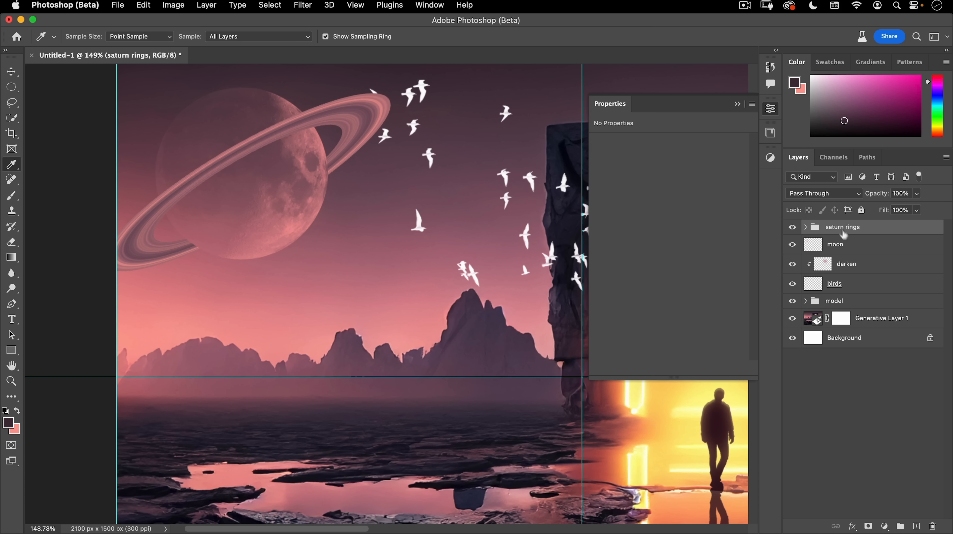
Step: Add a layer mask to the saturn rings group and partially fade the outer ends of the rings with a large soft brush at 20% flow
{"action": "left_click", "coordinate": [868, 526]}
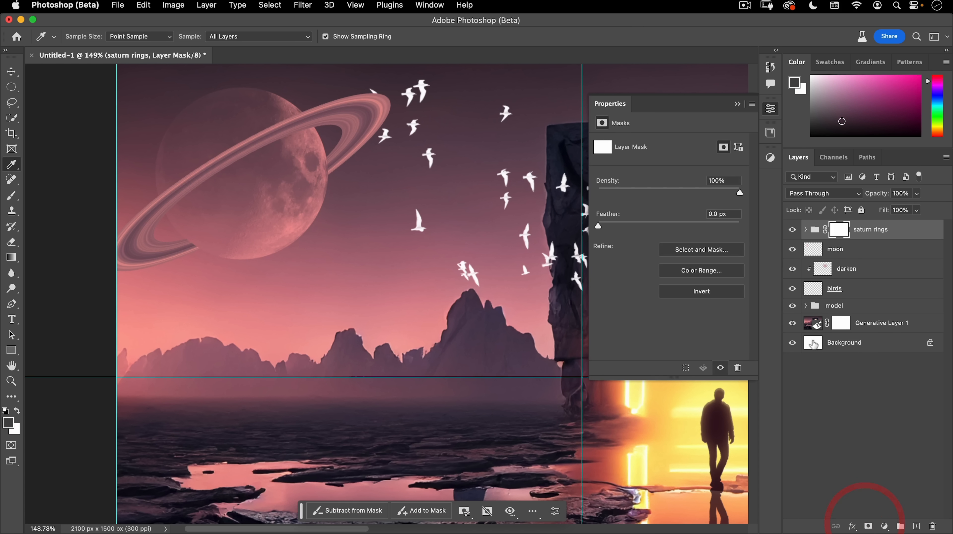
{"action": "key", "text": "b"}
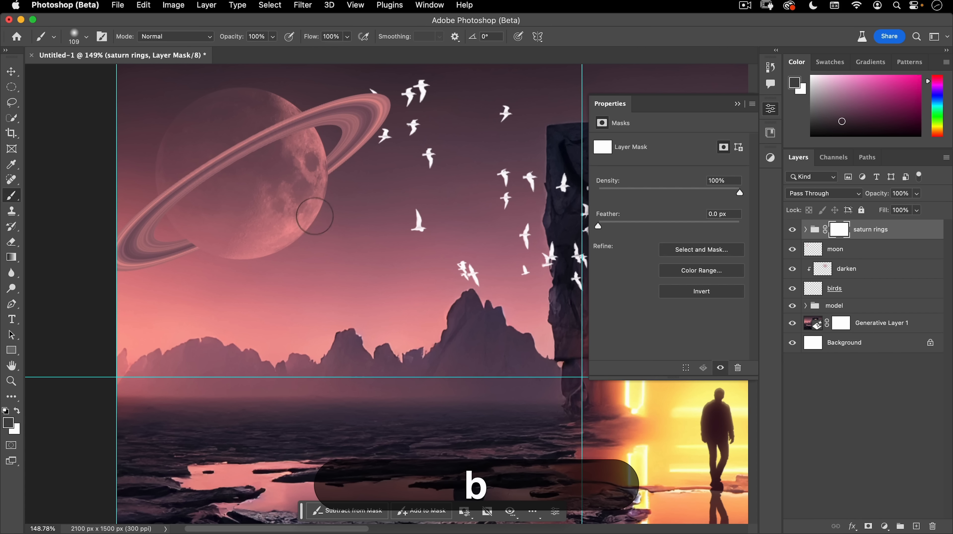
{"action": "left_click_drag", "start_coordinate": [318, 256], "coordinate": [444, 222]}
{"action": "left_click_drag", "start_coordinate": [313, 37], "coordinate": [263, 45]}
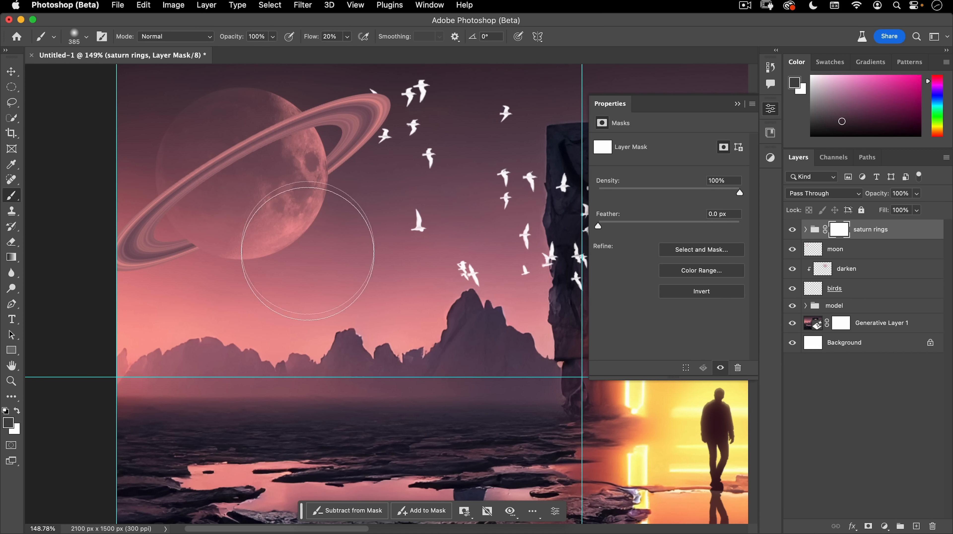
{"action": "left_click_drag", "start_coordinate": [285, 292], "coordinate": [273, 295]}
{"action": "mouse_move", "coordinate": [205, 276]}
{"action": "left_mouse_down"}
{"action": "mouse_move", "coordinate": [185, 292]}
{"action": "mouse_move", "coordinate": [141, 289]}
{"action": "left_mouse_up"}
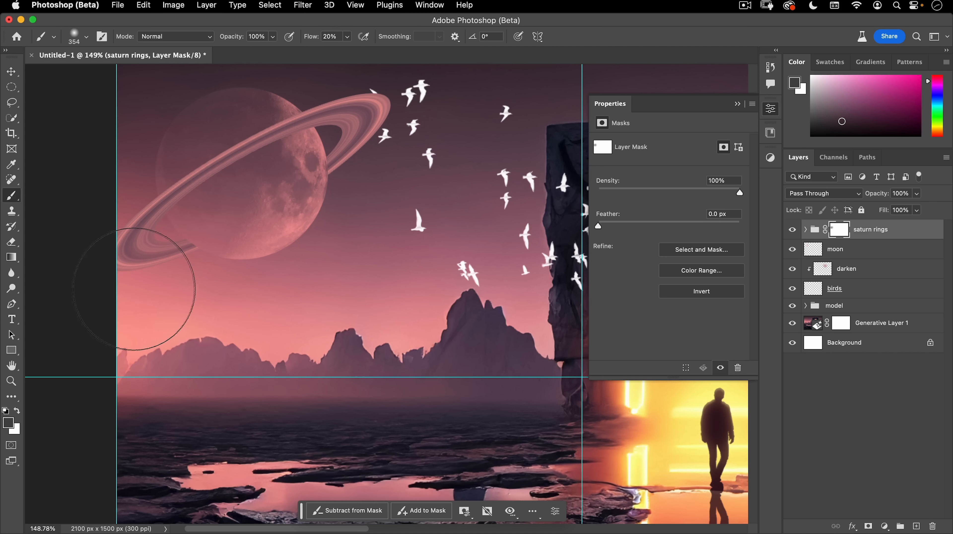
{"action": "left_click_drag", "start_coordinate": [178, 264], "coordinate": [145, 282]}
{"action": "left_click_drag", "start_coordinate": [208, 272], "coordinate": [132, 279]}
{"action": "mouse_move", "coordinate": [394, 239]}
{"action": "left_mouse_down"}
{"action": "mouse_move", "coordinate": [358, 196]}
{"action": "mouse_move", "coordinate": [336, 188]}
{"action": "mouse_move", "coordinate": [392, 152]}
{"action": "left_mouse_up"}
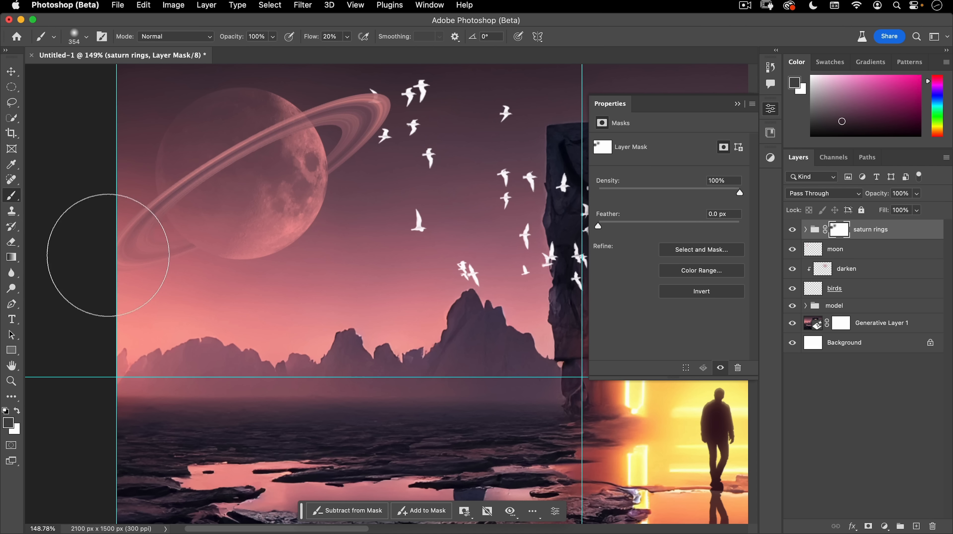
Step: Scale the moon and the saturn rings group together to 90.68% and shift them slightly down and left in the sky
{"action": "key", "text": "v"}
{"action": "left_click_drag", "start_coordinate": [304, 230], "coordinate": [262, 253]}
{"action": "left_click_drag", "start_coordinate": [323, 246], "coordinate": [320, 268]}
{"action": "key", "text": "v"}
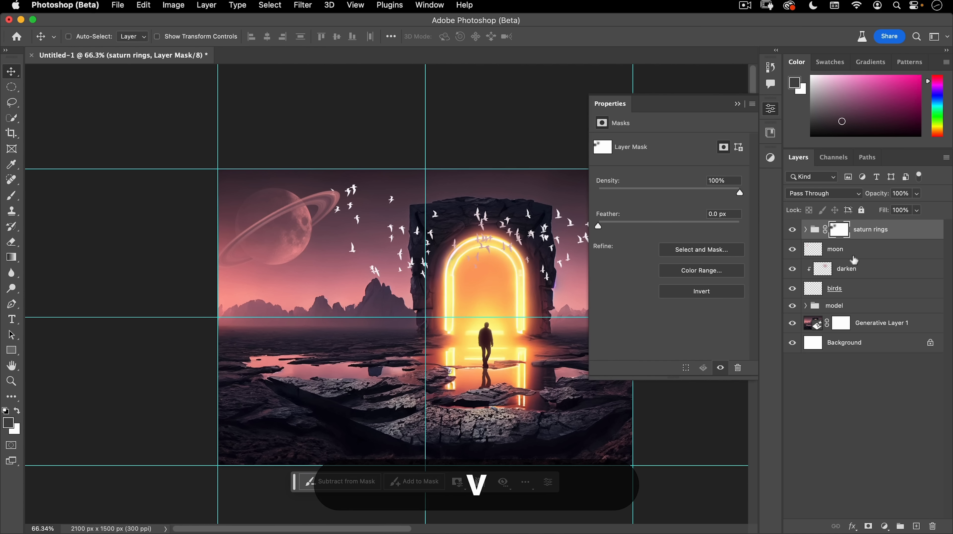
{"action": "left_click", "coordinate": [872, 249], "text": "shift"}
{"action": "key", "text": "super+t"}
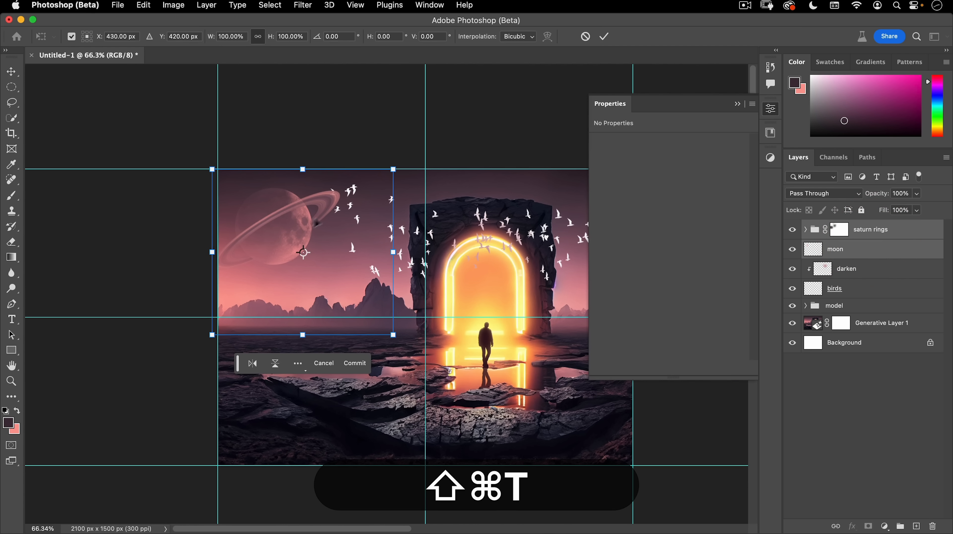
{"action": "left_click_drag", "start_coordinate": [395, 167], "coordinate": [385, 174]}
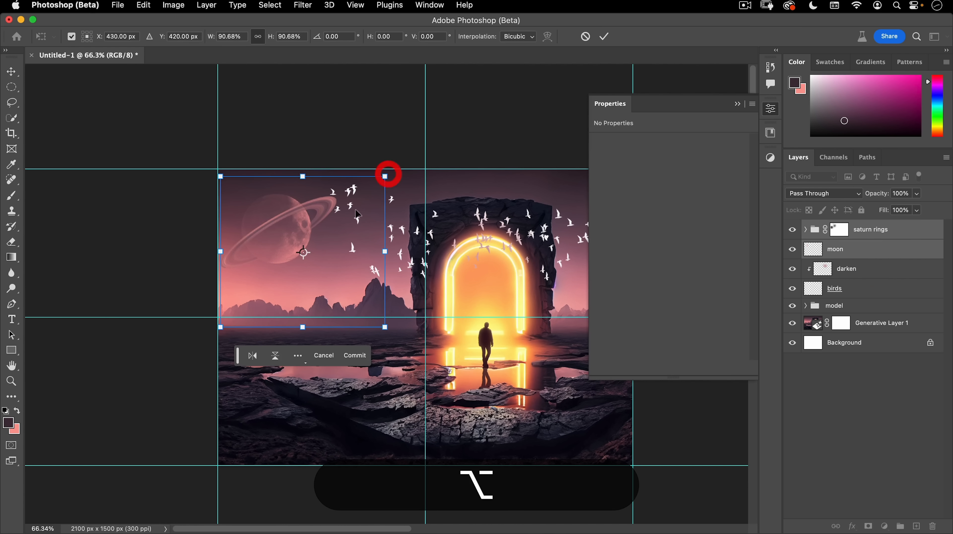
{"action": "left_click_drag", "start_coordinate": [357, 202], "coordinate": [351, 207]}
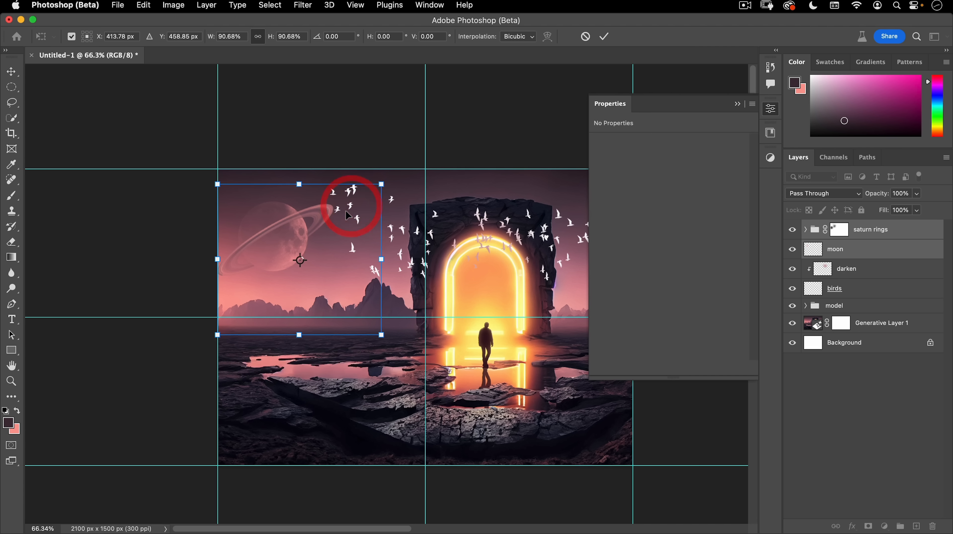
{"action": "double_click", "coordinate": [349, 210]}
Step: Reorder the moon and saturn rings group below the model group and place them about 42 px from the canvas's left edge
{"action": "left_click_drag", "start_coordinate": [857, 249], "coordinate": [861, 317]}
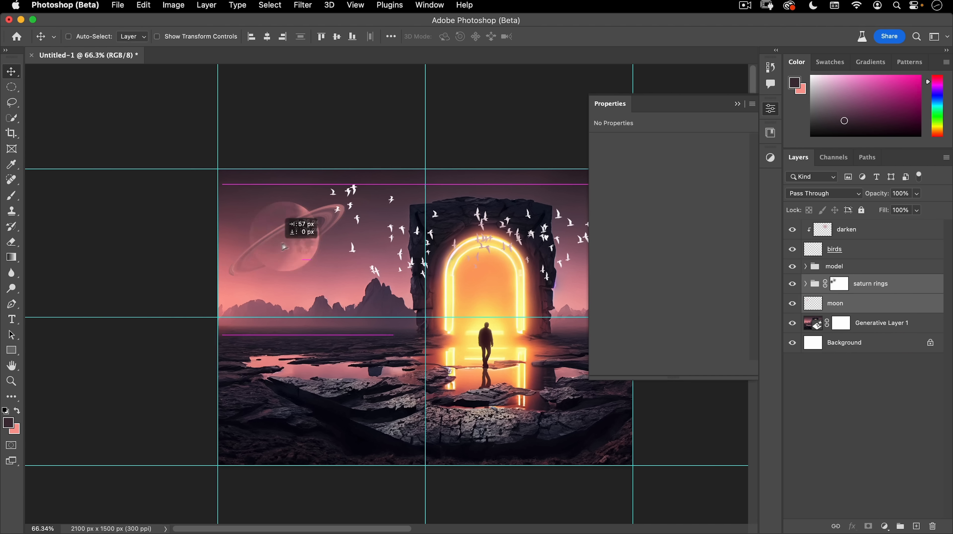
{"action": "left_click_drag", "start_coordinate": [301, 236], "coordinate": [272, 250]}
{"action": "left_click_drag", "start_coordinate": [352, 242], "coordinate": [255, 195]}
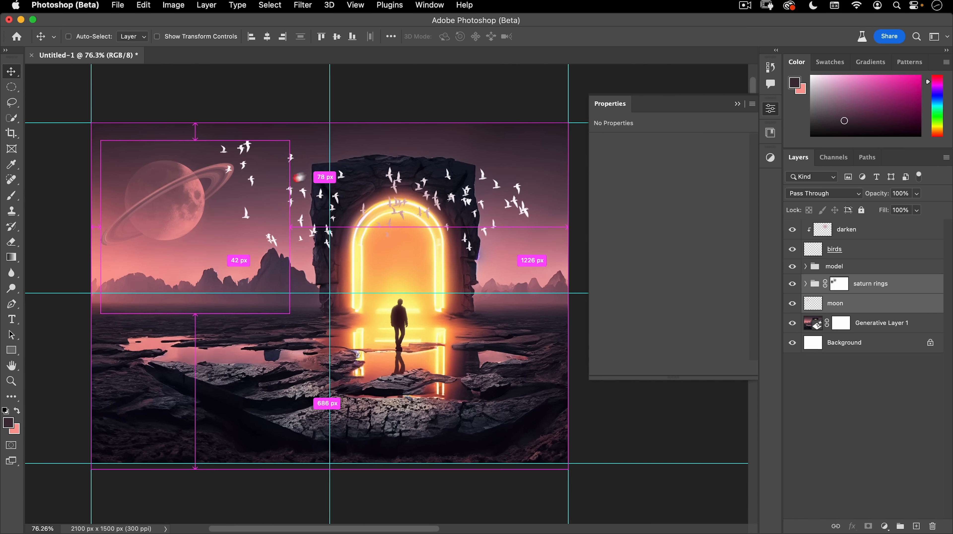
{"action": "left_click", "coordinate": [298, 177]}
Step: On the birds layer, lasso the small cluster above the mountain and the single bird over it, moving both closer to the moon
{"action": "left_click", "coordinate": [809, 250]}
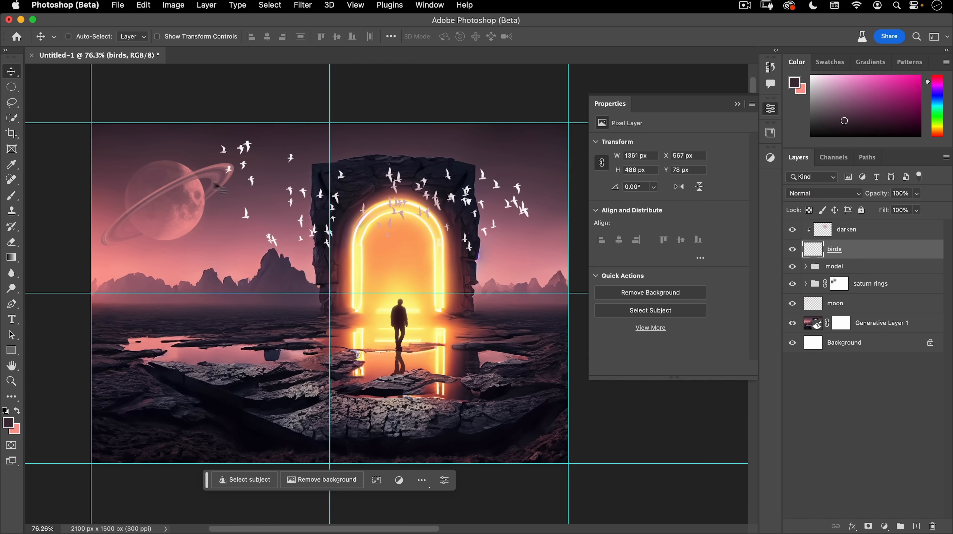
{"action": "left_click", "coordinate": [12, 101]}
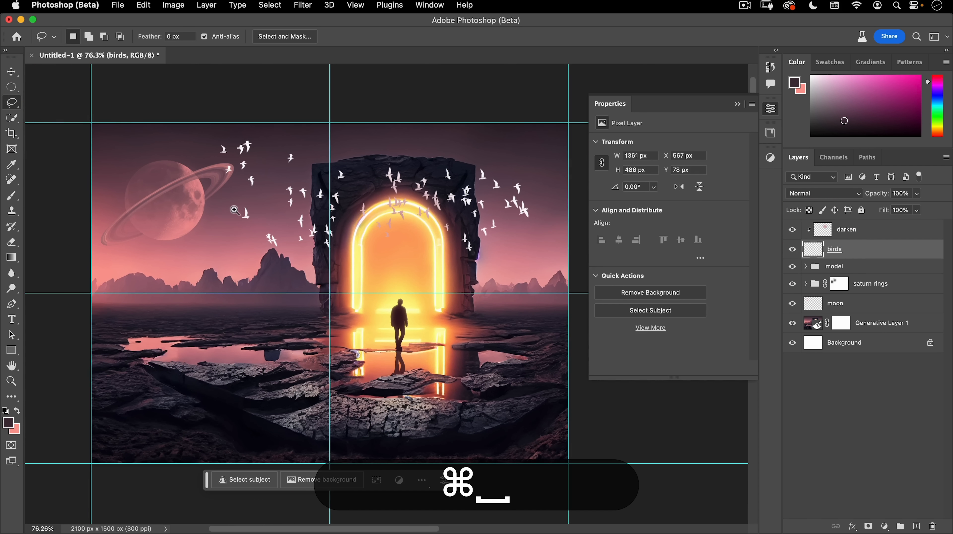
{"action": "left_click_drag", "start_coordinate": [234, 210], "coordinate": [262, 185]}
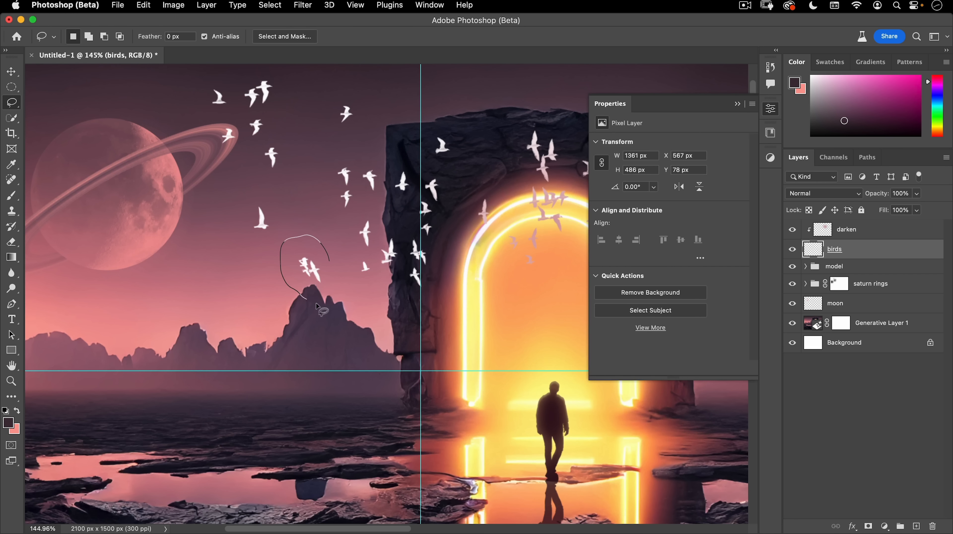
{"action": "mouse_move", "coordinate": [331, 255]}
{"action": "left_mouse_down"}
{"action": "mouse_move", "coordinate": [241, 268]}
{"action": "mouse_move", "coordinate": [229, 256]}
{"action": "left_mouse_up"}
{"action": "mouse_move", "coordinate": [241, 191]}
{"action": "left_mouse_down"}
{"action": "mouse_move", "coordinate": [229, 199]}
{"action": "mouse_move", "coordinate": [280, 204]}
{"action": "mouse_move", "coordinate": [265, 205]}
{"action": "left_mouse_up"}
{"action": "mouse_move", "coordinate": [265, 209]}
{"action": "left_mouse_down"}
{"action": "mouse_move", "coordinate": [189, 201]}
{"action": "mouse_move", "coordinate": [194, 216]}
{"action": "left_mouse_up"}
{"action": "left_click", "coordinate": [277, 192]}
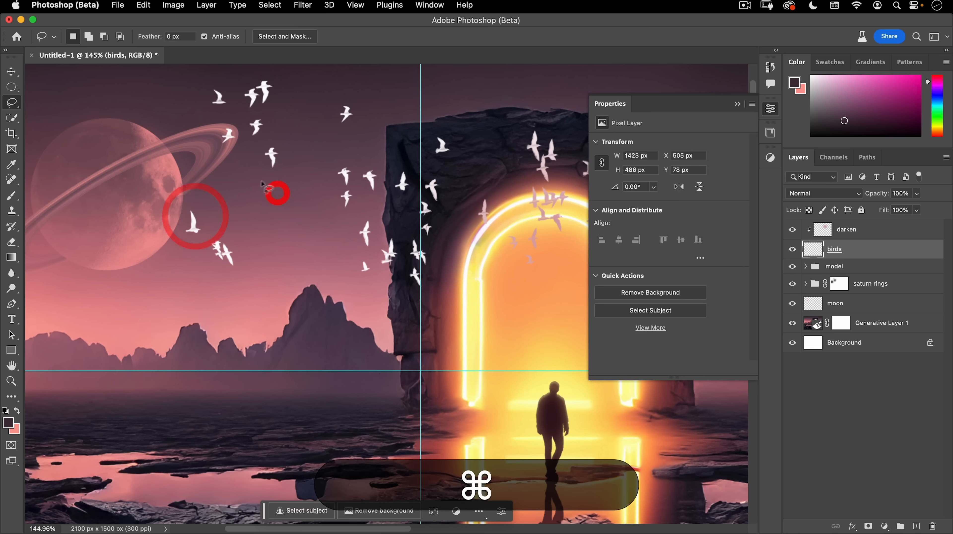
Step: Lasso and reposition individual birds beside the rings, and move the upper pair onto the moon's far left edge
{"action": "mouse_move", "coordinate": [276, 174]}
{"action": "left_mouse_down"}
{"action": "mouse_move", "coordinate": [293, 165]}
{"action": "mouse_move", "coordinate": [250, 163]}
{"action": "mouse_move", "coordinate": [250, 153]}
{"action": "left_mouse_up"}
{"action": "mouse_move", "coordinate": [269, 153]}
{"action": "left_mouse_down"}
{"action": "mouse_move", "coordinate": [276, 208]}
{"action": "mouse_move", "coordinate": [230, 121]}
{"action": "mouse_move", "coordinate": [203, 134]}
{"action": "mouse_move", "coordinate": [221, 154]}
{"action": "left_mouse_up"}
{"action": "left_click", "coordinate": [271, 141]}
{"action": "left_click_drag", "start_coordinate": [224, 140], "coordinate": [168, 127]}
{"action": "left_click", "coordinate": [217, 113]}
{"action": "mouse_move", "coordinate": [223, 119]}
{"action": "left_mouse_down"}
{"action": "mouse_move", "coordinate": [231, 99]}
{"action": "mouse_move", "coordinate": [218, 77]}
{"action": "mouse_move", "coordinate": [194, 103]}
{"action": "mouse_move", "coordinate": [226, 101]}
{"action": "mouse_move", "coordinate": [219, 130]}
{"action": "left_mouse_up"}
{"action": "mouse_move", "coordinate": [230, 97]}
{"action": "left_mouse_down"}
{"action": "mouse_move", "coordinate": [246, 72]}
{"action": "mouse_move", "coordinate": [234, 109]}
{"action": "mouse_move", "coordinate": [261, 113]}
{"action": "mouse_move", "coordinate": [288, 79]}
{"action": "mouse_move", "coordinate": [121, 142]}
{"action": "mouse_move", "coordinate": [67, 130]}
{"action": "left_mouse_up"}
{"action": "left_click", "coordinate": [129, 86]}
Step: Move a bird beside the portal toward the rings and another from the portal's upper left corner onto the moon's face
{"action": "left_click_drag", "start_coordinate": [227, 184], "coordinate": [203, 196]}
{"action": "left_click_drag", "start_coordinate": [280, 163], "coordinate": [286, 162]}
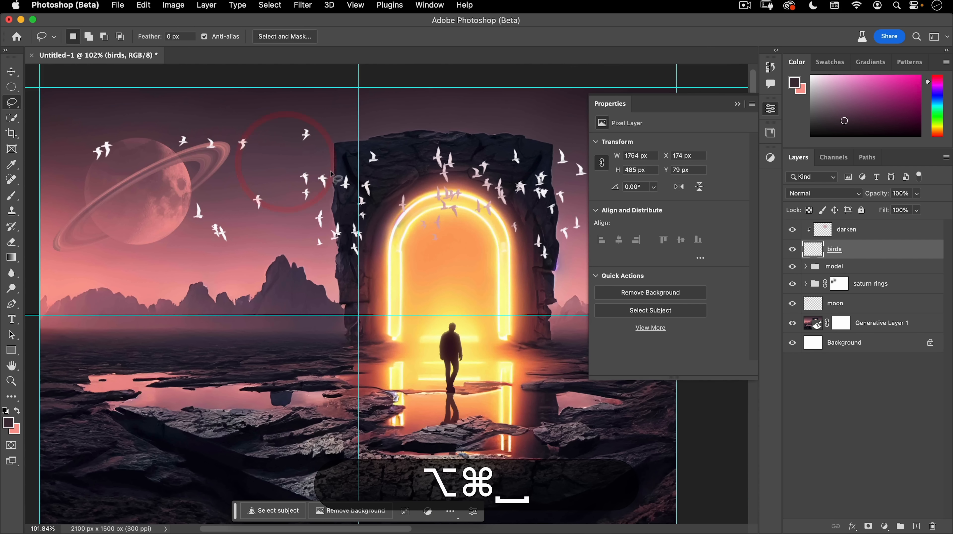
{"action": "mouse_move", "coordinate": [332, 185]}
{"action": "left_mouse_down"}
{"action": "mouse_move", "coordinate": [277, 179]}
{"action": "mouse_move", "coordinate": [270, 159]}
{"action": "left_mouse_up"}
{"action": "mouse_move", "coordinate": [351, 149]}
{"action": "left_mouse_down"}
{"action": "mouse_move", "coordinate": [373, 171]}
{"action": "mouse_move", "coordinate": [381, 142]}
{"action": "mouse_move", "coordinate": [160, 181]}
{"action": "left_mouse_up"}
{"action": "left_click", "coordinate": [277, 153]}
Step: Lasso a bird in the sky right of the portal and place a copy of it near the canvas's right edge
{"action": "left_click_drag", "start_coordinate": [358, 209], "coordinate": [472, 157]}
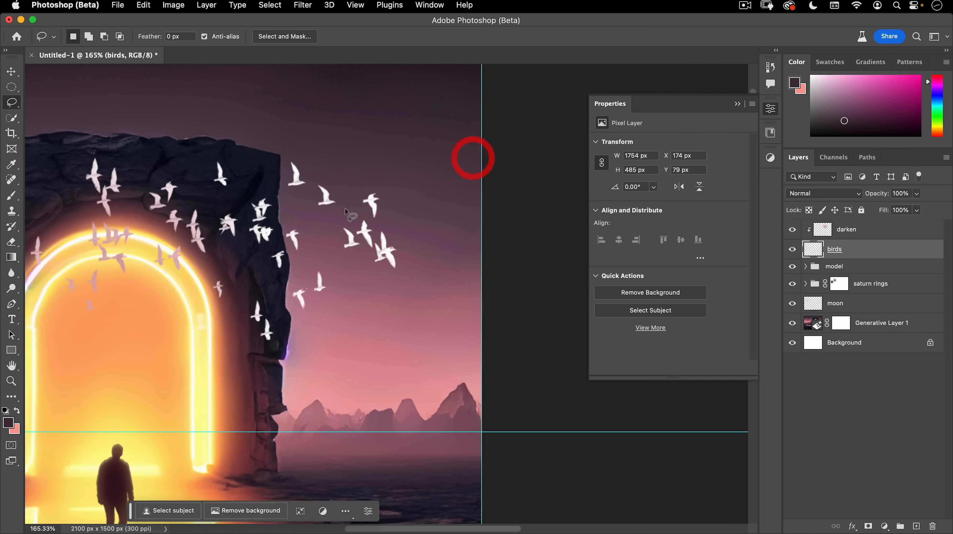
{"action": "left_click_drag", "start_coordinate": [303, 190], "coordinate": [311, 210]}
{"action": "left_click", "coordinate": [311, 205]}
{"action": "mouse_move", "coordinate": [311, 174]}
{"action": "left_mouse_down"}
{"action": "mouse_move", "coordinate": [296, 150]}
{"action": "mouse_move", "coordinate": [275, 174]}
{"action": "mouse_move", "coordinate": [288, 199]}
{"action": "mouse_move", "coordinate": [308, 190]}
{"action": "mouse_move", "coordinate": [316, 170]}
{"action": "mouse_move", "coordinate": [405, 173]}
{"action": "mouse_move", "coordinate": [428, 192]}
{"action": "left_mouse_up"}
{"action": "left_click", "coordinate": [428, 144]}
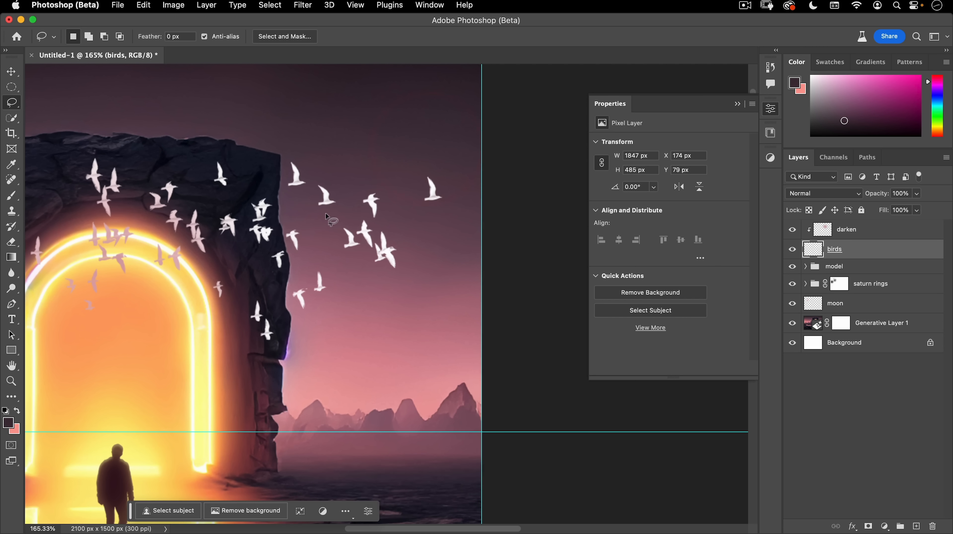
Step: Place another bird copy lower near the right canvas edge and move a low bird beside the portal up above the flock
{"action": "mouse_move", "coordinate": [327, 214]}
{"action": "left_mouse_down"}
{"action": "mouse_move", "coordinate": [343, 195]}
{"action": "mouse_move", "coordinate": [310, 189]}
{"action": "mouse_move", "coordinate": [315, 212]}
{"action": "mouse_move", "coordinate": [361, 185]}
{"action": "mouse_move", "coordinate": [441, 258]}
{"action": "left_mouse_up"}
{"action": "left_click", "coordinate": [404, 162]}
{"action": "mouse_move", "coordinate": [336, 277]}
{"action": "left_mouse_down"}
{"action": "mouse_move", "coordinate": [313, 269]}
{"action": "mouse_move", "coordinate": [315, 304]}
{"action": "mouse_move", "coordinate": [328, 294]}
{"action": "mouse_move", "coordinate": [335, 218]}
{"action": "mouse_move", "coordinate": [361, 128]}
{"action": "left_mouse_up"}
{"action": "left_click", "coordinate": [408, 115]}
Step: Hide the guides, switch to the Move tool and collapse the Properties panel to clear the view of the full composition
{"action": "left_click_drag", "start_coordinate": [403, 250], "coordinate": [333, 326]}
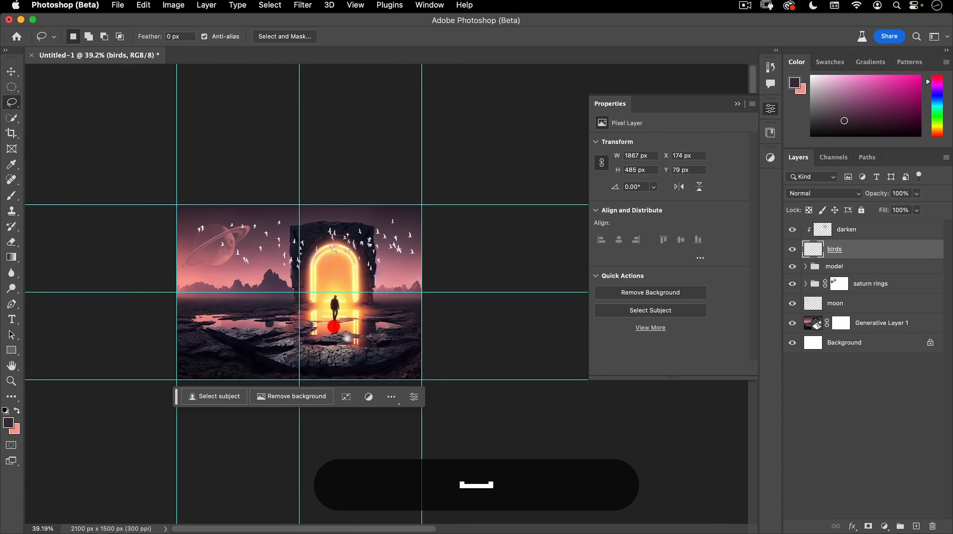
{"action": "left_click_drag", "start_coordinate": [398, 343], "coordinate": [461, 339]}
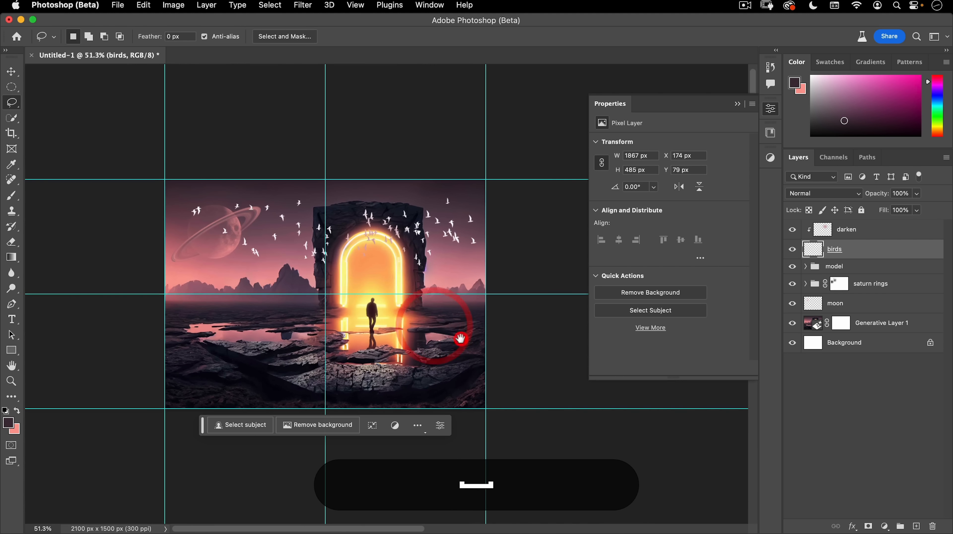
{"action": "key", "text": "super+semicolon"}
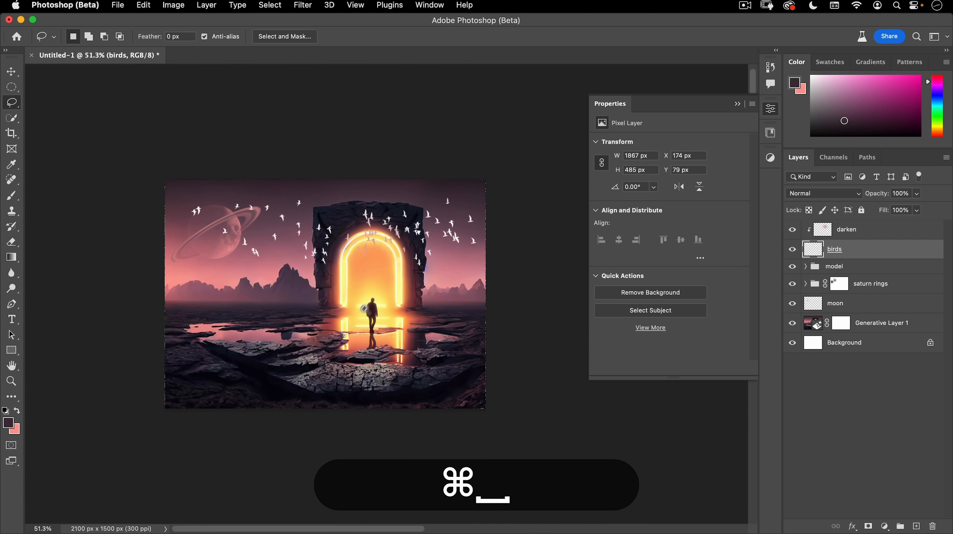
{"action": "left_click_drag", "start_coordinate": [360, 312], "coordinate": [383, 287]}
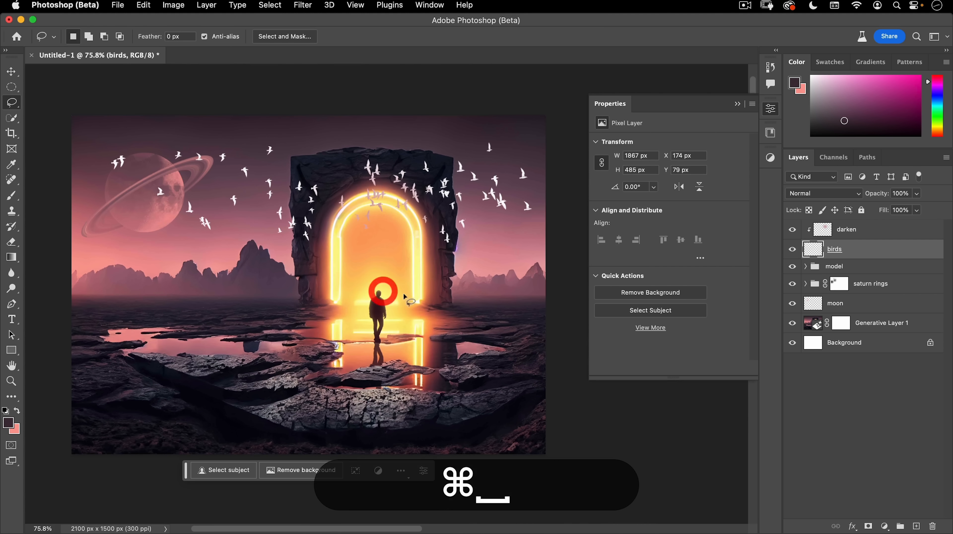
{"action": "key", "text": "super+v"}
{"action": "left_click", "coordinate": [770, 110]}
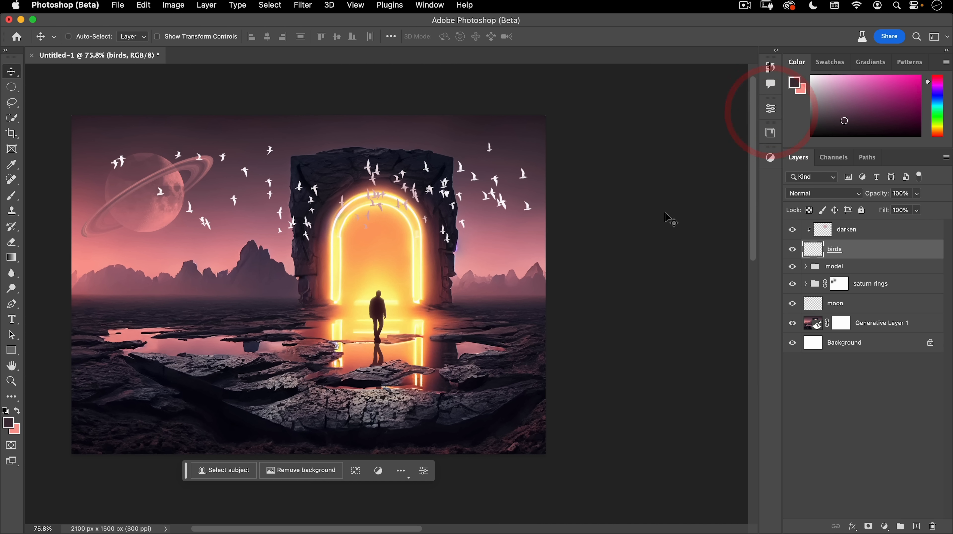
{"action": "left_click_drag", "start_coordinate": [606, 251], "coordinate": [669, 250]}
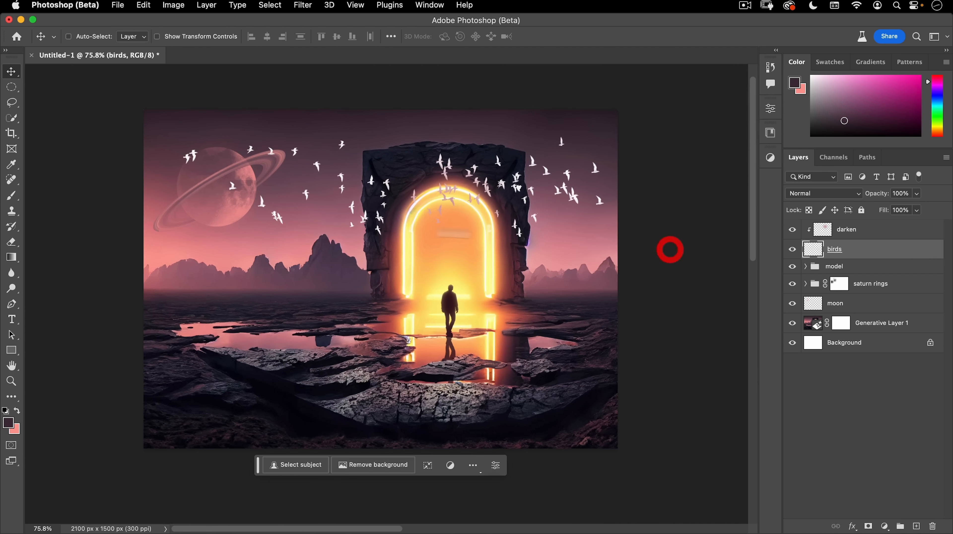
Step: Select the darken layer and open the Flares library, enlarging the Libraries panel to browse its flare images
{"action": "left_click", "coordinate": [771, 133]}
{"action": "left_click", "coordinate": [855, 229]}
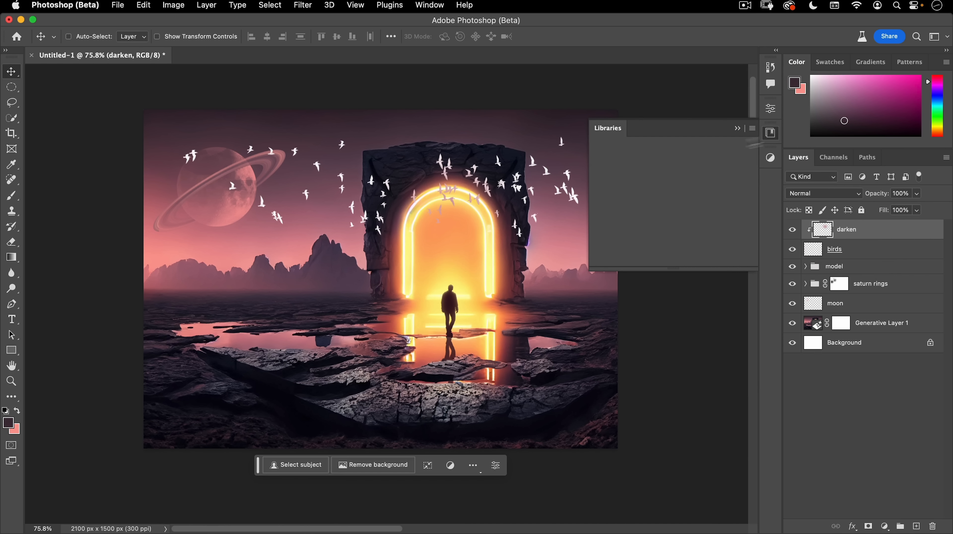
{"action": "left_click_drag", "start_coordinate": [641, 272], "coordinate": [628, 469]}
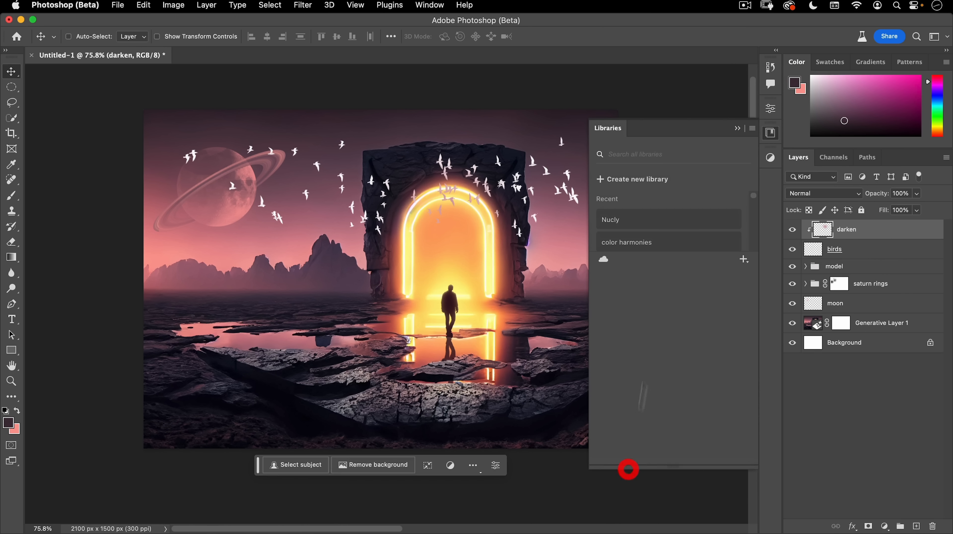
{"action": "scroll", "coordinate": [657, 334], "scroll_direction": "down", "scroll_amount": 12}
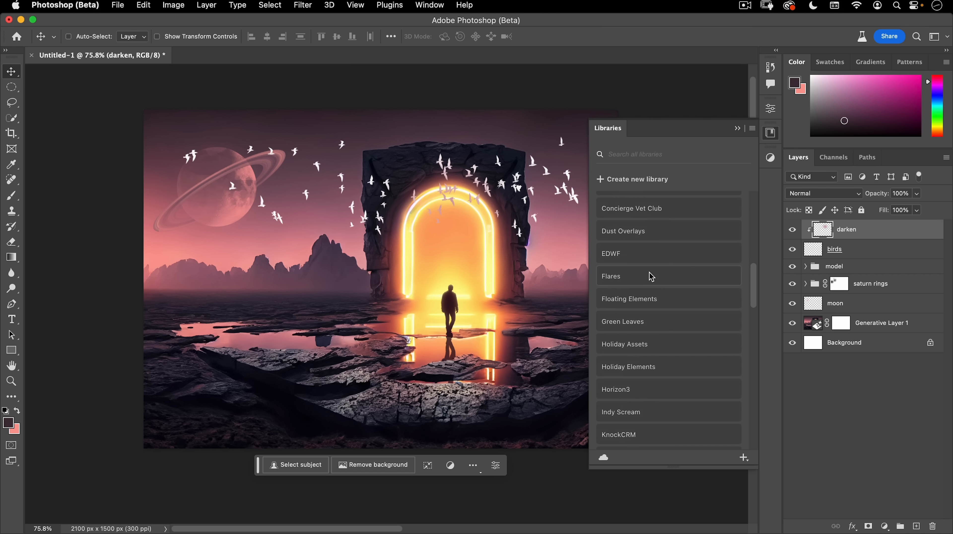
{"action": "left_click", "coordinate": [651, 277]}
{"action": "scroll", "coordinate": [653, 289], "scroll_direction": "down", "scroll_amount": 10}
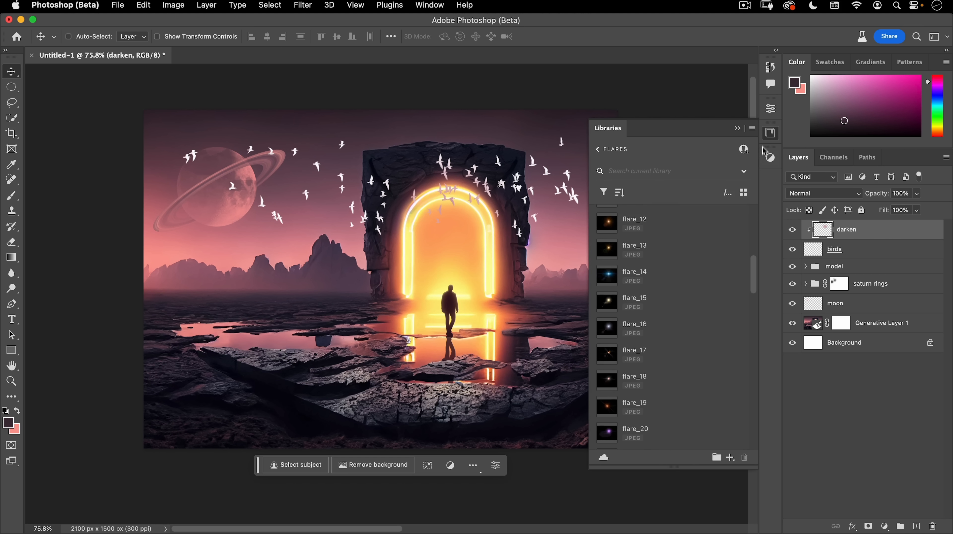
Step: Dismiss the library's options and show the Flares items as a grid of large thumbnails
{"action": "left_click", "coordinate": [753, 128]}
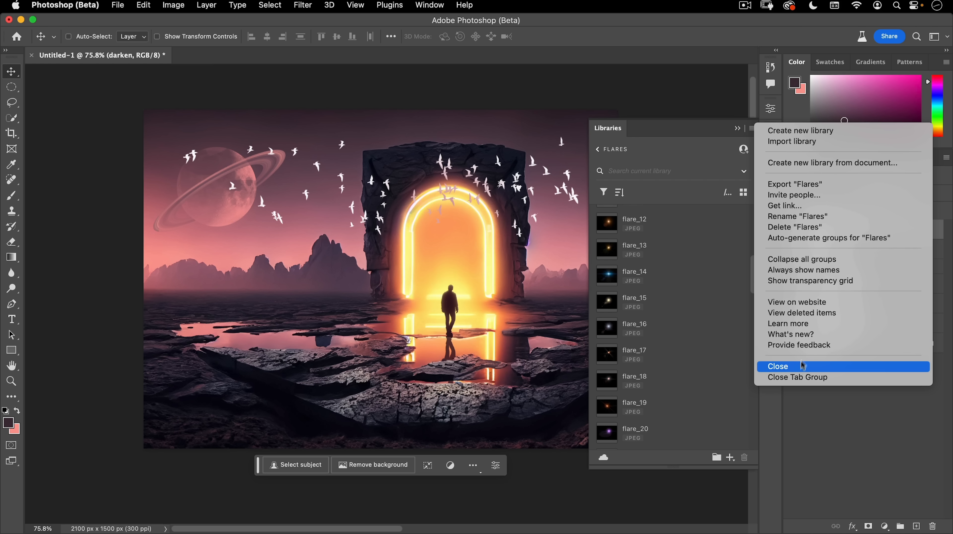
{"action": "left_click", "coordinate": [816, 268]}
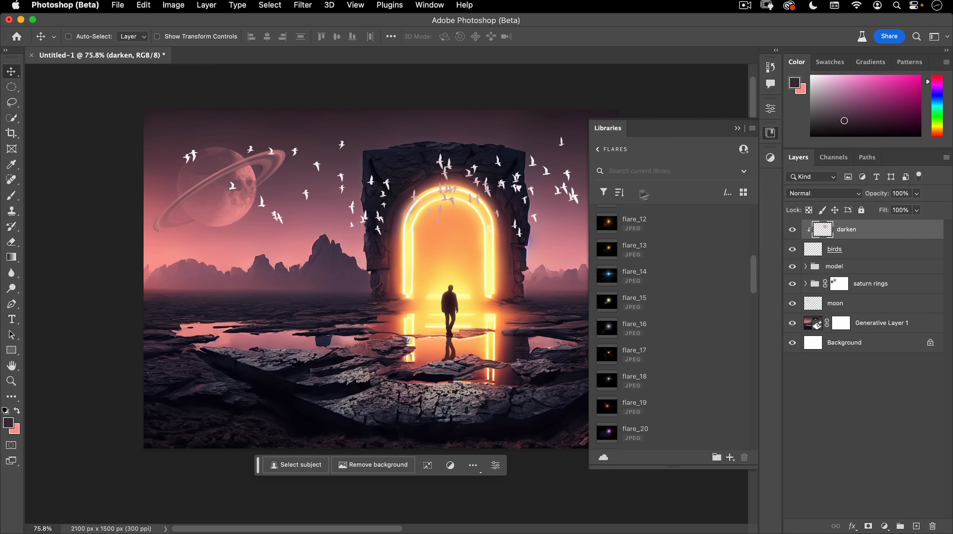
{"action": "left_click", "coordinate": [743, 192]}
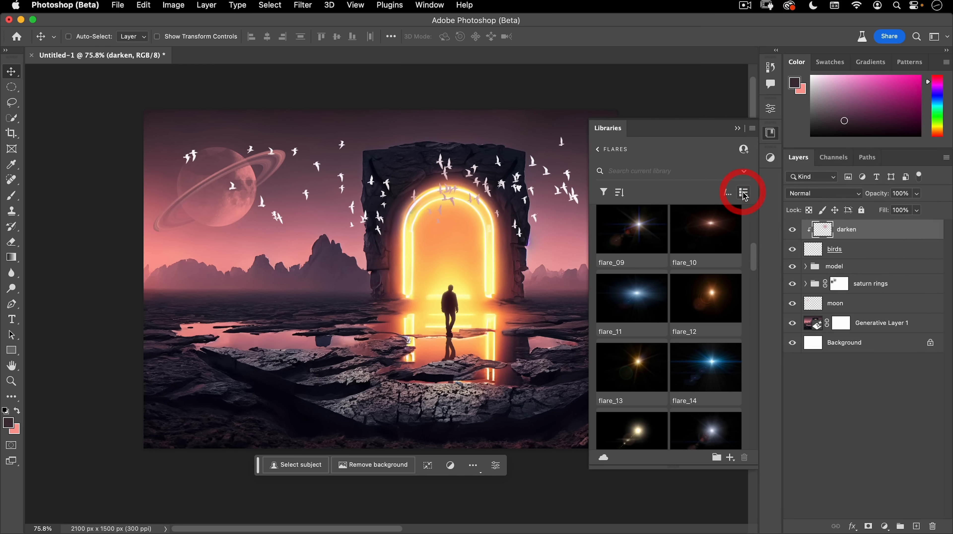
Step: Place flare_12 from the Flares library over the scene and set its blend mode to Screen
{"action": "scroll", "coordinate": [702, 311], "scroll_direction": "down", "scroll_amount": 3}
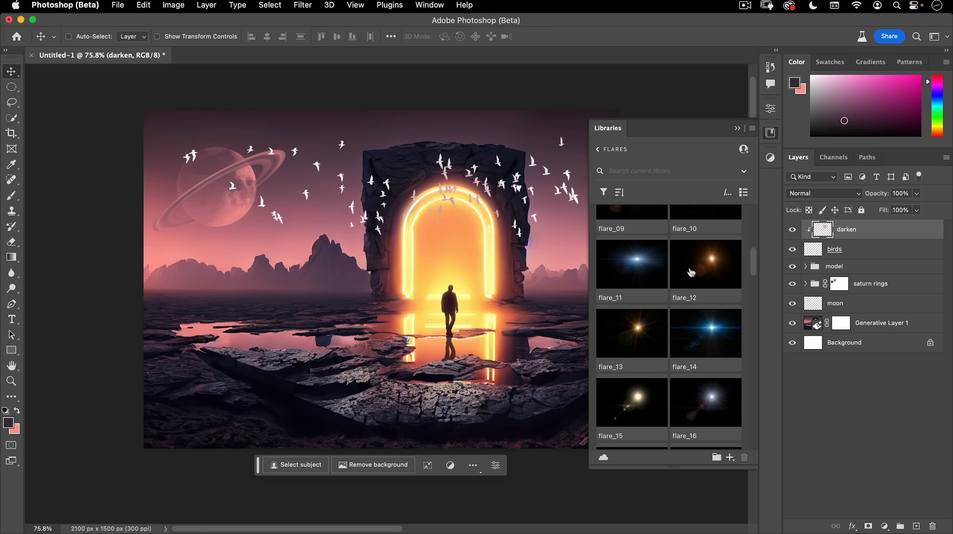
{"action": "left_click_drag", "start_coordinate": [423, 265], "coordinate": [421, 262]}
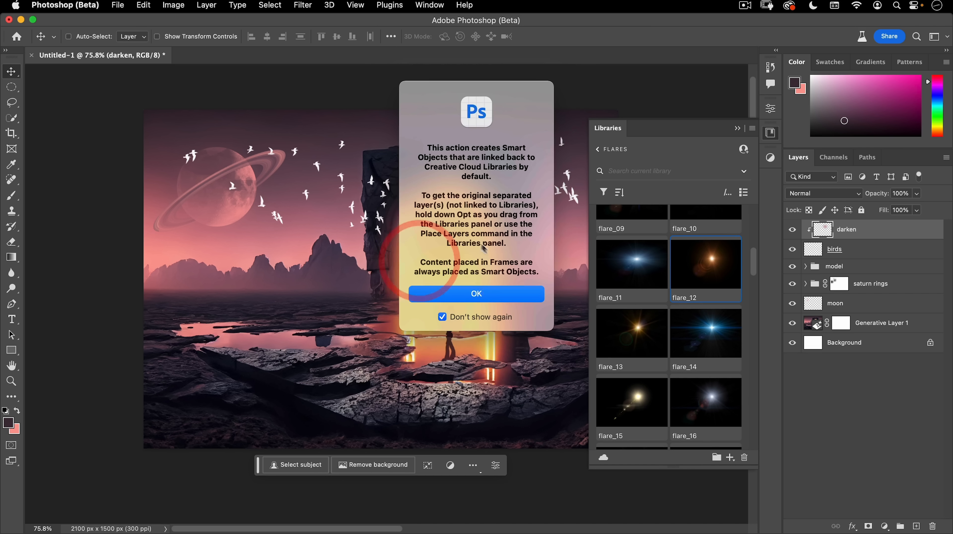
{"action": "left_click", "coordinate": [498, 297]}
{"action": "double_click", "coordinate": [493, 183]}
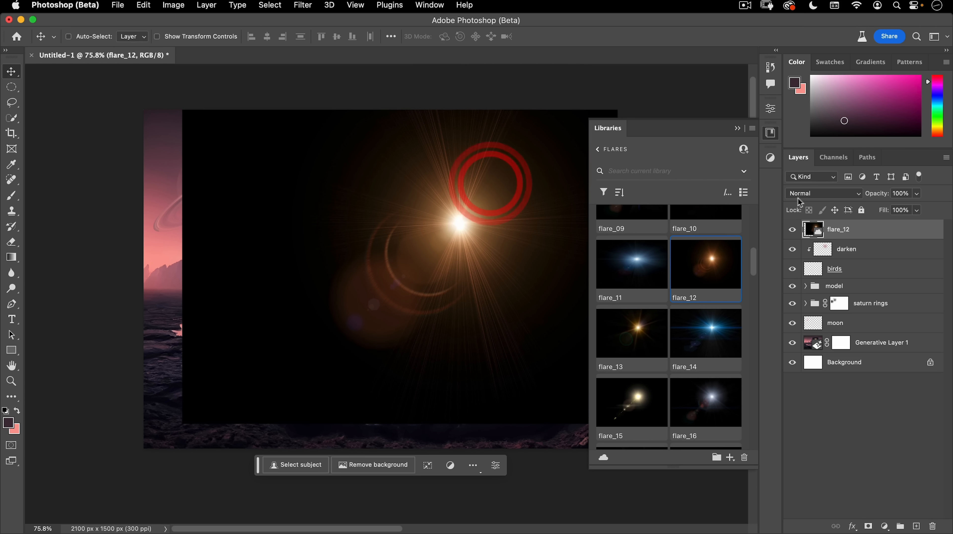
{"action": "left_click", "coordinate": [804, 193]}
{"action": "left_click", "coordinate": [802, 298]}
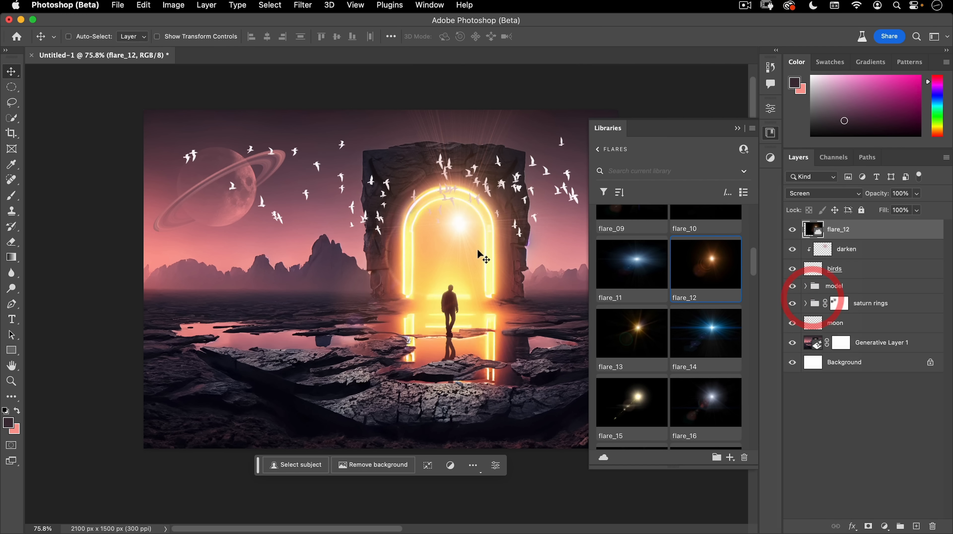
Step: Move the flare behind the figure, enlarge it around its bright centre, and place its layer directly below the saturn rings group
{"action": "left_click_drag", "start_coordinate": [484, 257], "coordinate": [462, 317]}
{"action": "key", "text": "super+t"}
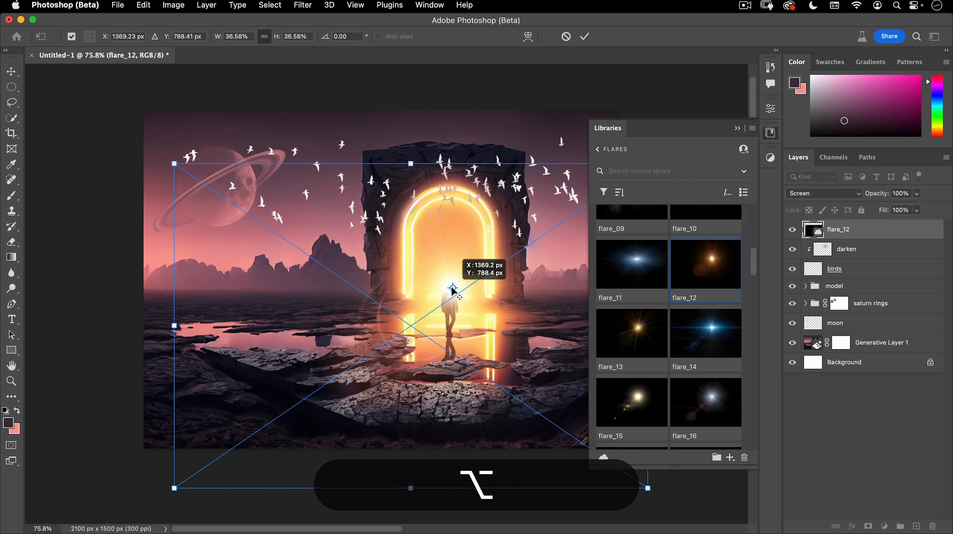
{"action": "left_click", "coordinate": [451, 288], "text": "alt"}
{"action": "left_click_drag", "start_coordinate": [175, 163], "coordinate": [35, 101]}
{"action": "double_click", "coordinate": [275, 231]}
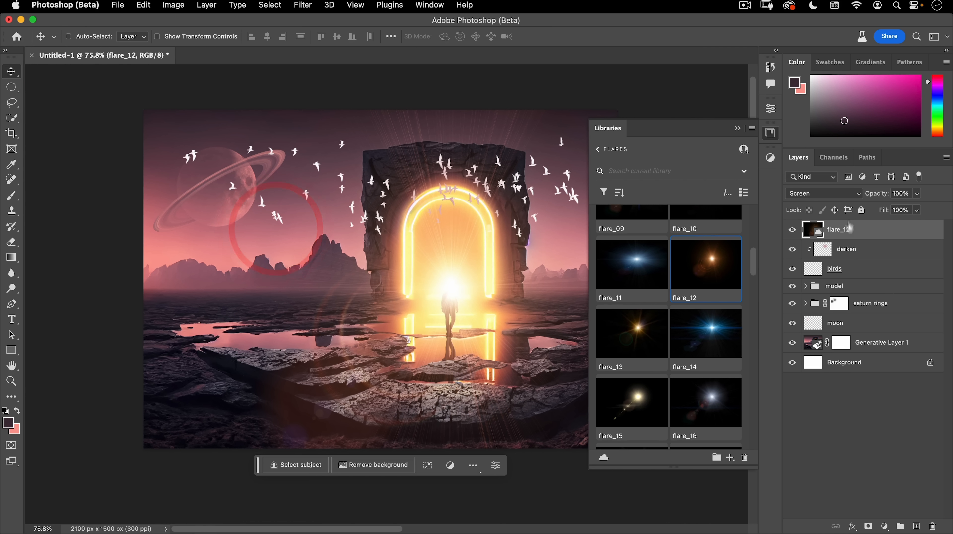
{"action": "left_click_drag", "start_coordinate": [853, 236], "coordinate": [837, 316]}
Step: Soften the flare_12 layer with a Gaussian Blur of 1.6 pixels radius
{"action": "left_click_drag", "start_coordinate": [477, 314], "coordinate": [392, 276]}
{"action": "key", "text": "super+space"}
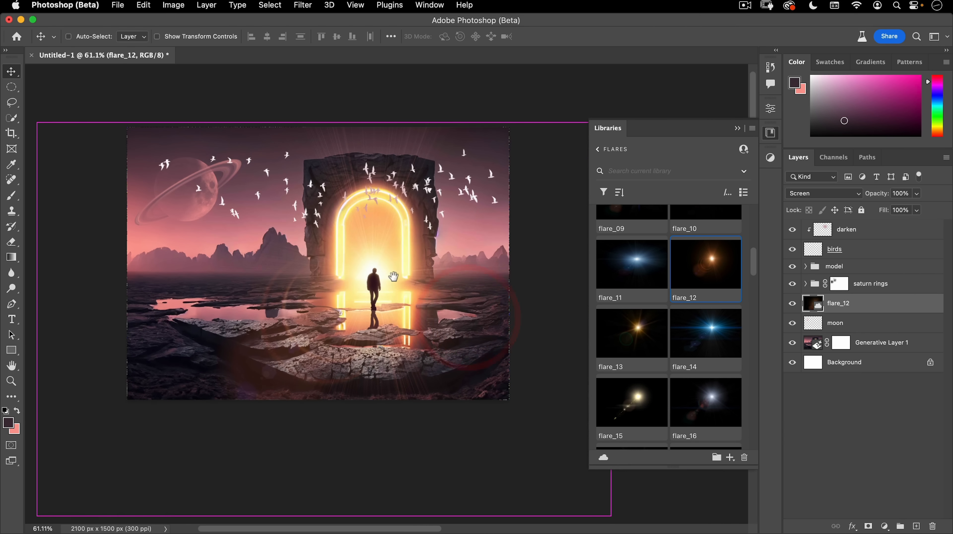
{"action": "left_click_drag", "start_coordinate": [361, 136], "coordinate": [405, 119]}
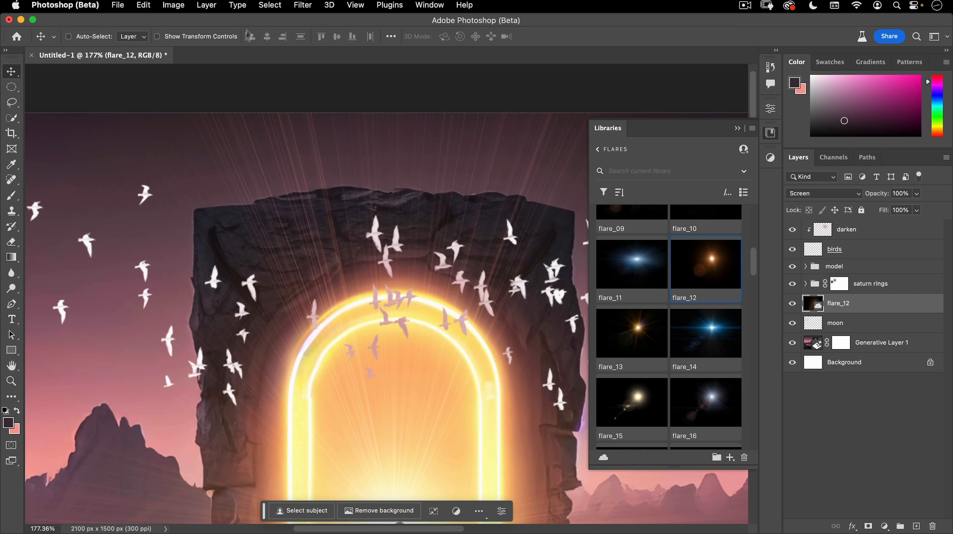
{"action": "left_click", "coordinate": [282, 4]}
{"action": "mouse_move", "coordinate": [302, 4]}
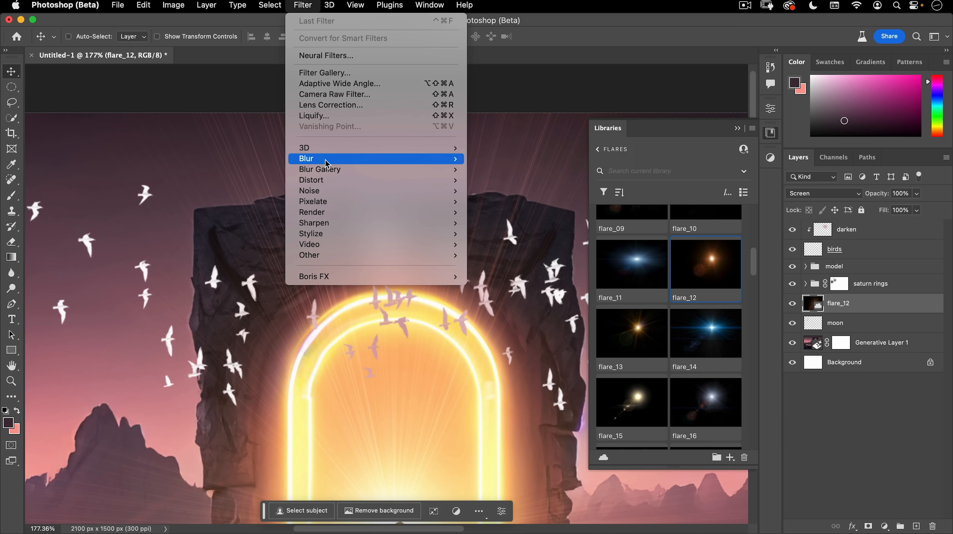
{"action": "mouse_move", "coordinate": [338, 158]}
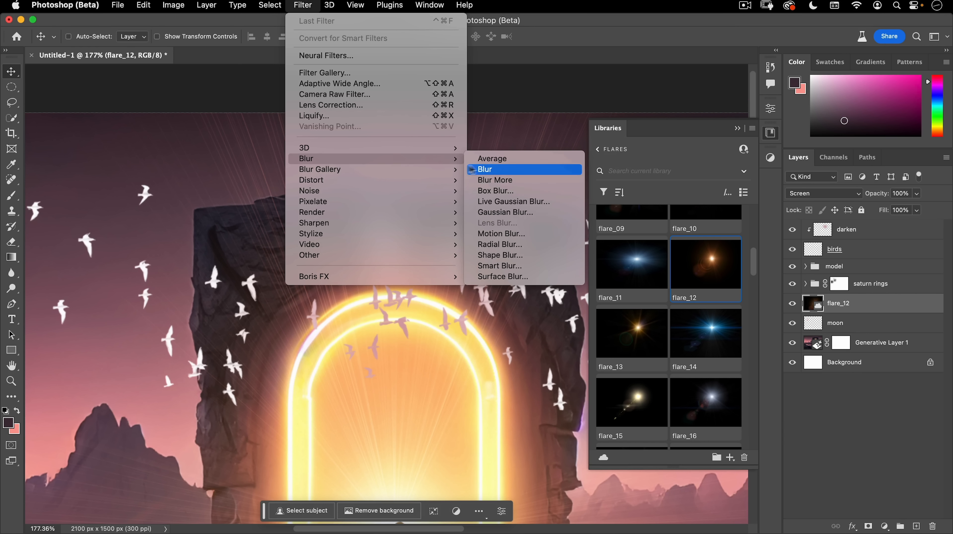
{"action": "left_click", "coordinate": [500, 212]}
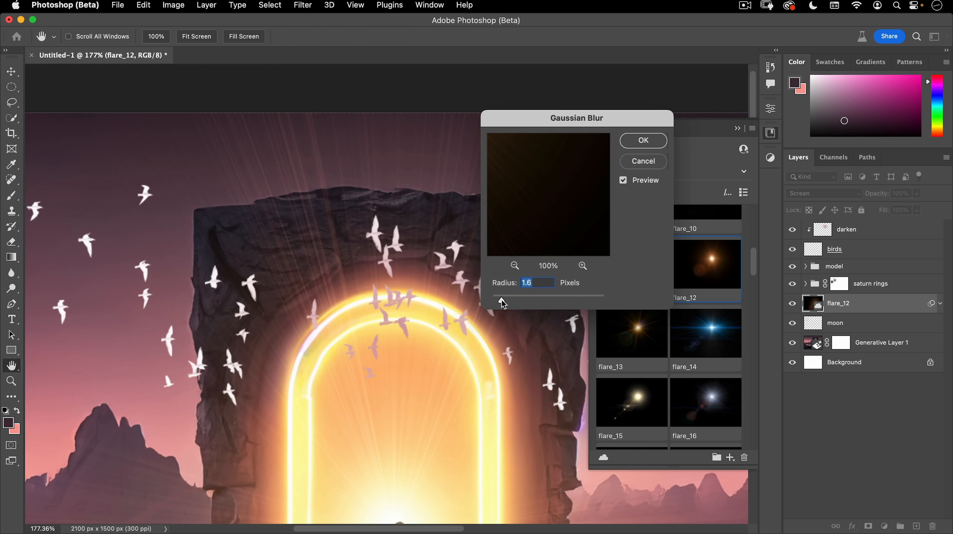
{"action": "left_click", "coordinate": [645, 143]}
Step: Collapse the Libraries panel and apply Curves to flare_12, moving the black point to input 18 with output 0
{"action": "left_click_drag", "start_coordinate": [384, 217], "coordinate": [330, 287]}
{"action": "left_click_drag", "start_coordinate": [385, 273], "coordinate": [434, 227]}
{"action": "left_click_drag", "start_coordinate": [424, 288], "coordinate": [438, 259]}
{"action": "left_click_drag", "start_coordinate": [438, 260], "coordinate": [442, 229]}
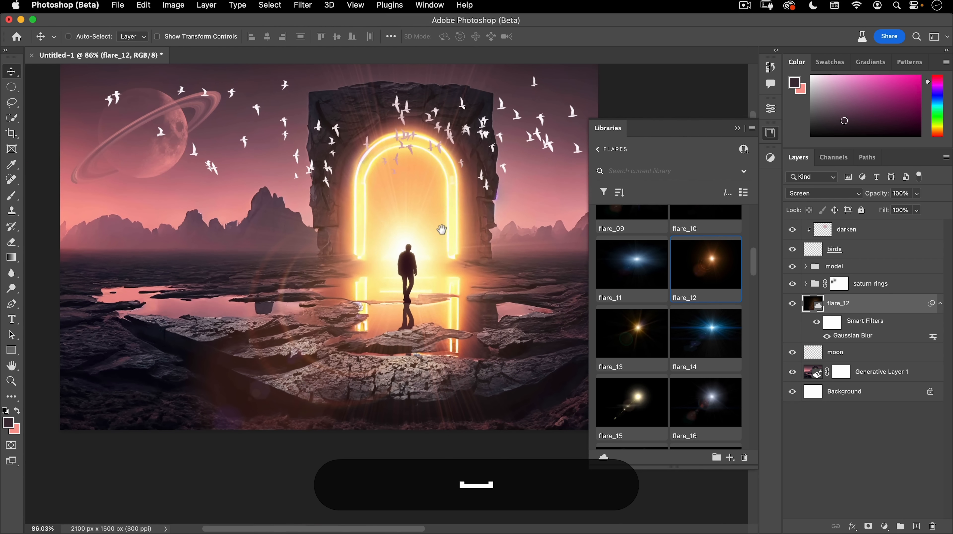
{"action": "key", "text": "super"}
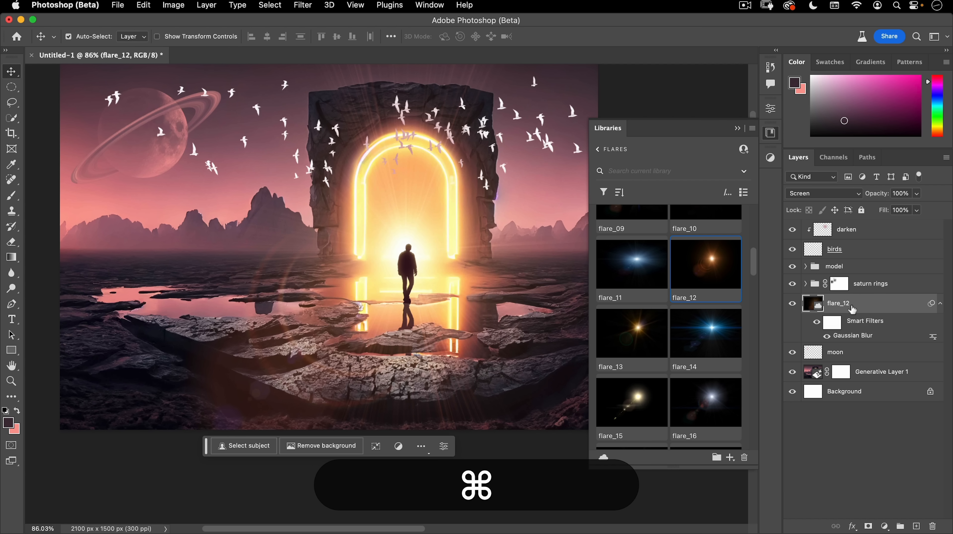
{"action": "left_click", "coordinate": [773, 135]}
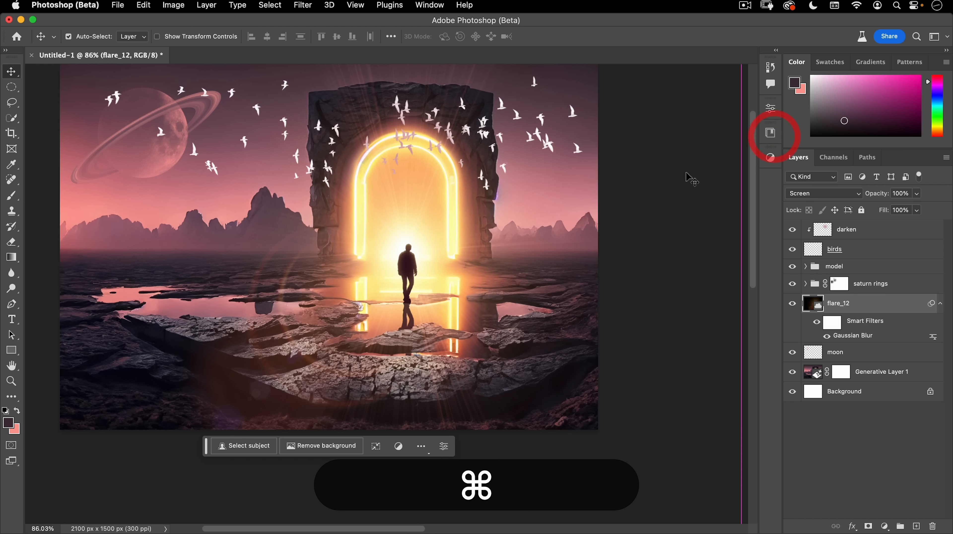
{"action": "key", "text": "super+m"}
{"action": "left_click_drag", "start_coordinate": [440, 98], "coordinate": [687, 127]}
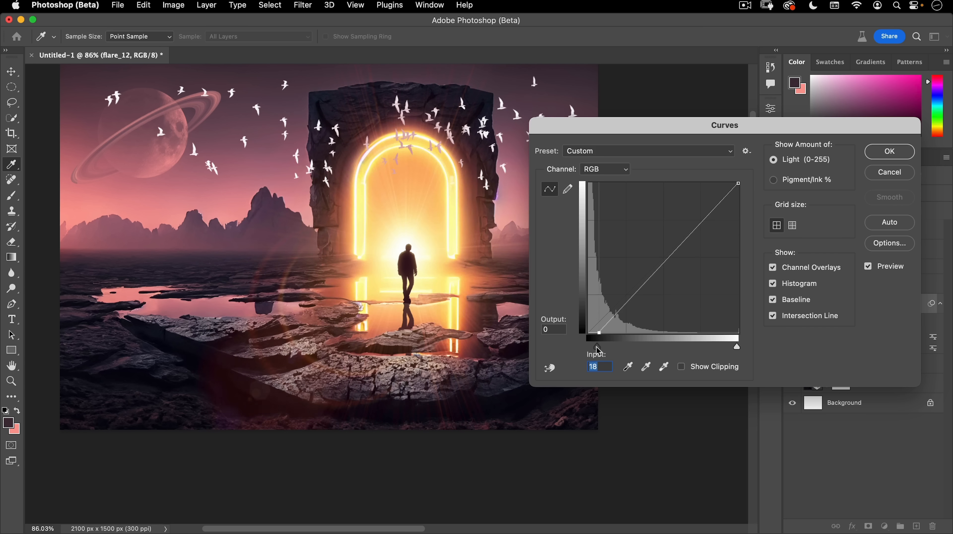
{"action": "left_click", "coordinate": [883, 150]}
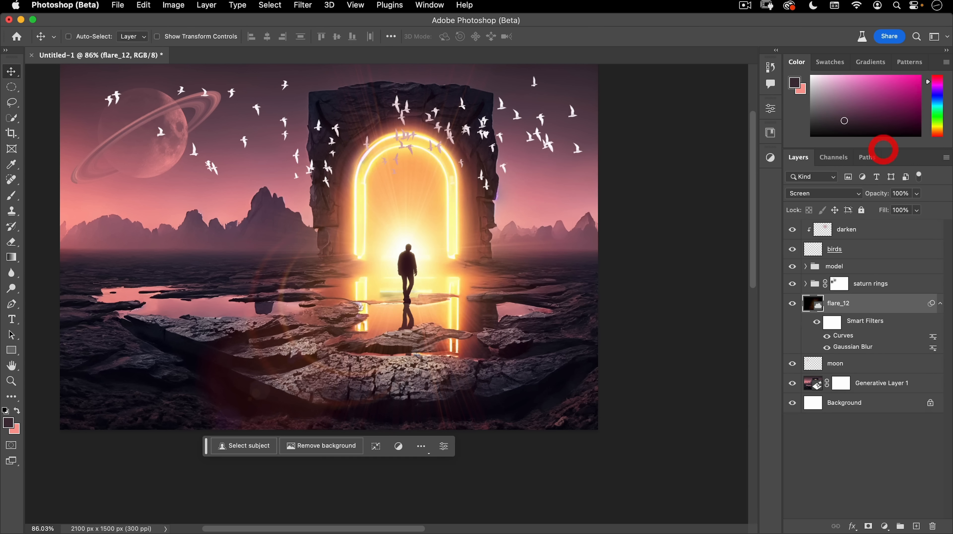
{"action": "left_click_drag", "start_coordinate": [407, 258], "coordinate": [397, 281]}
{"action": "left_click_drag", "start_coordinate": [478, 304], "coordinate": [521, 334]}
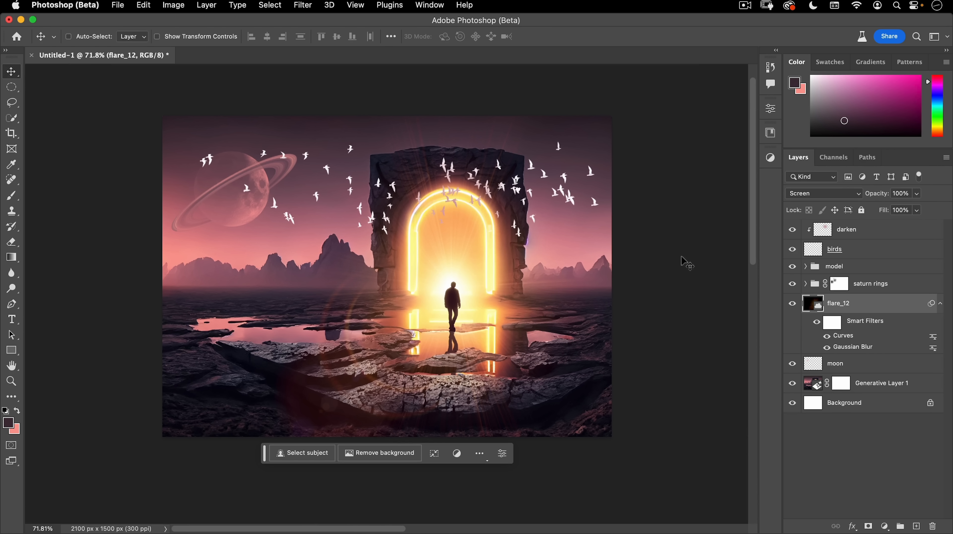